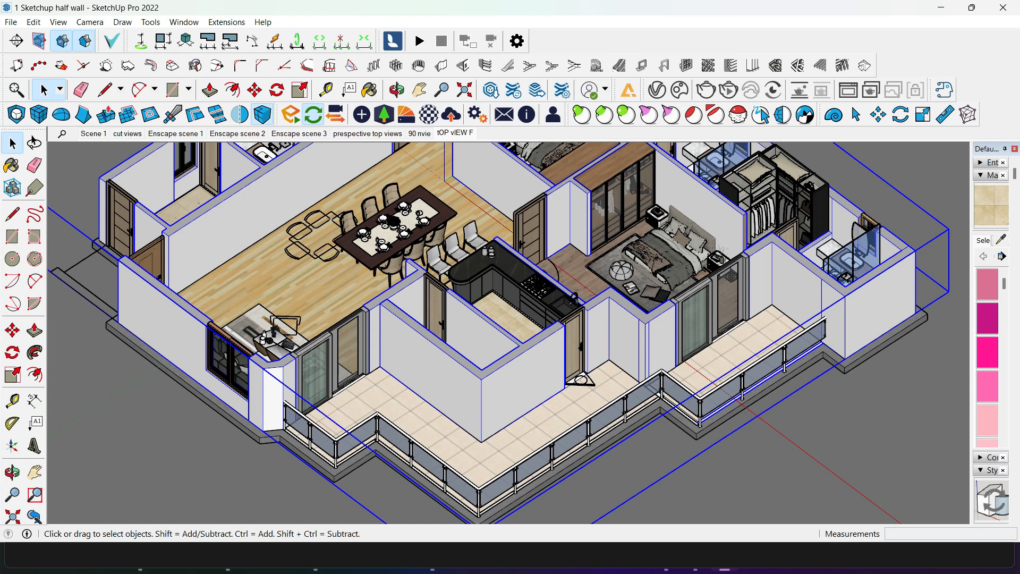
Examine the balcony railing, the half-height walls, and the kitchen counter with its hob and sink
key("o")
middle_click_drag(712, 281, 759, 263)
scroll(606, 297, "up", 3)
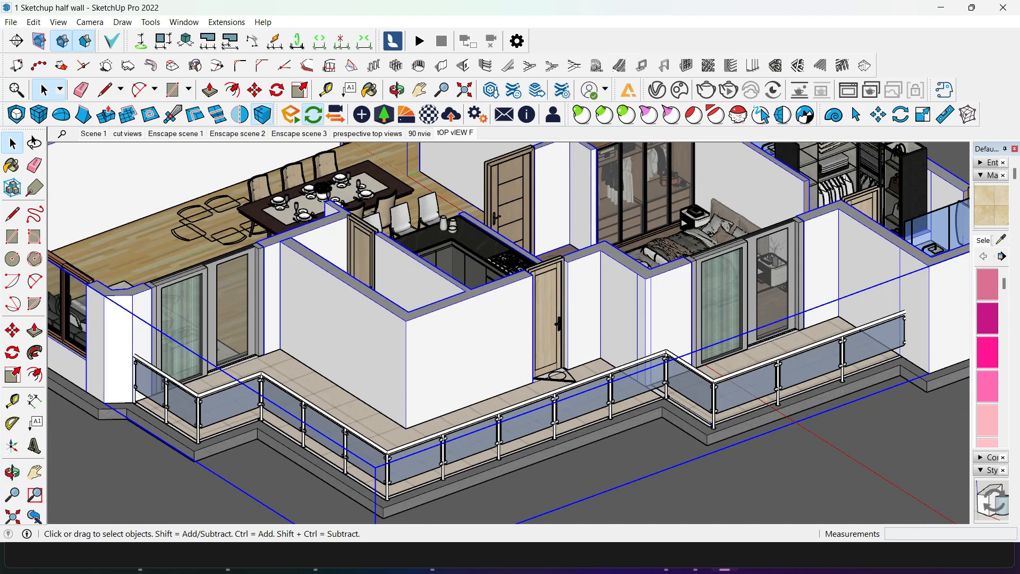
middle_click_drag(759, 263, 829, 409)
scroll(775, 351, "up", 2)
scroll(622, 318, "up", 3)
middle_click_drag(621, 319, 606, 292)
scroll(634, 303, "up", 3)
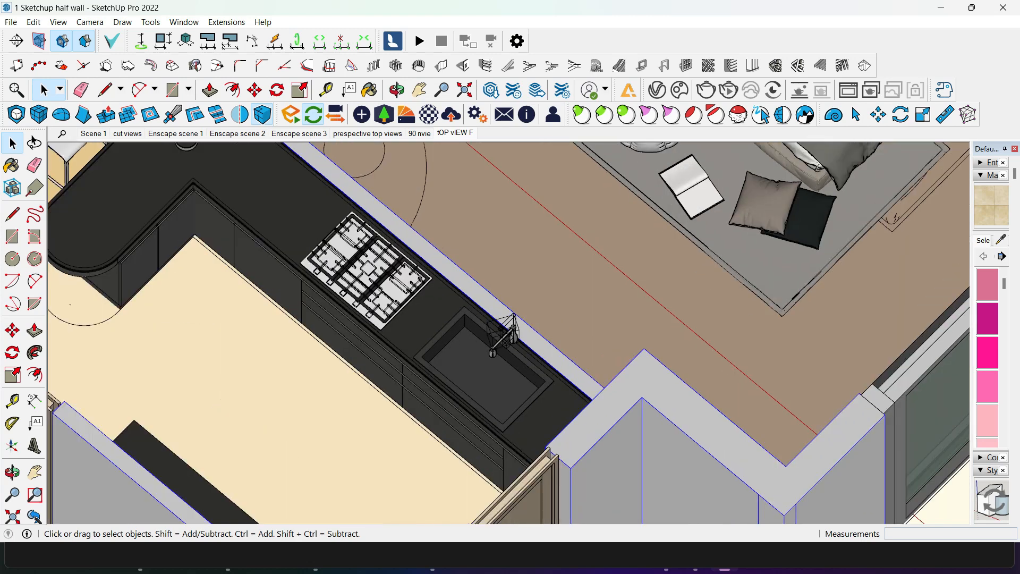
middle_click_drag(635, 303, 494, 356)
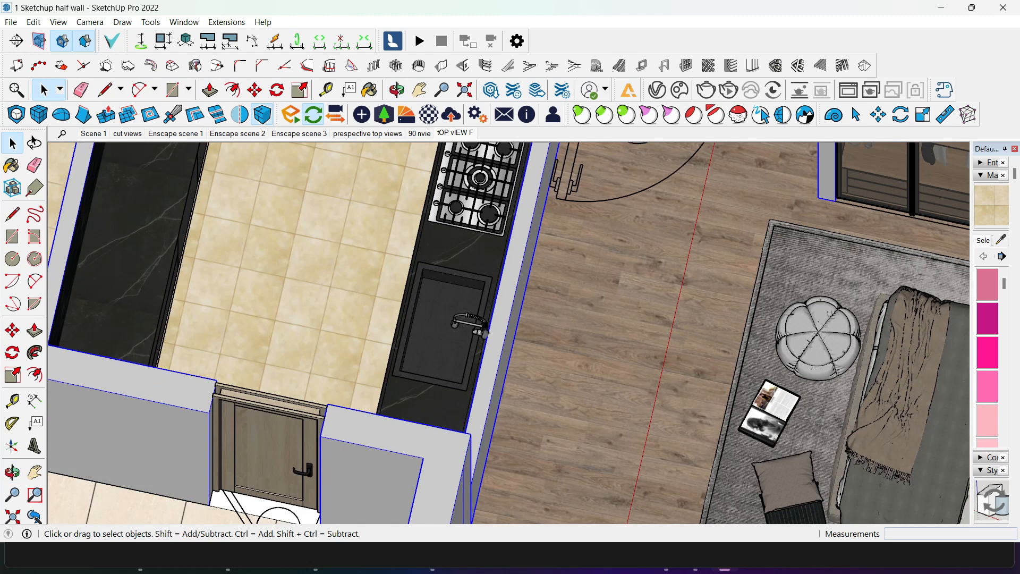
middle_click_drag(494, 356, 324, 289)
Examine the shower fixture beside the bathtub, including its rain head, hand shower and valve
scroll(284, 190, "up", 10)
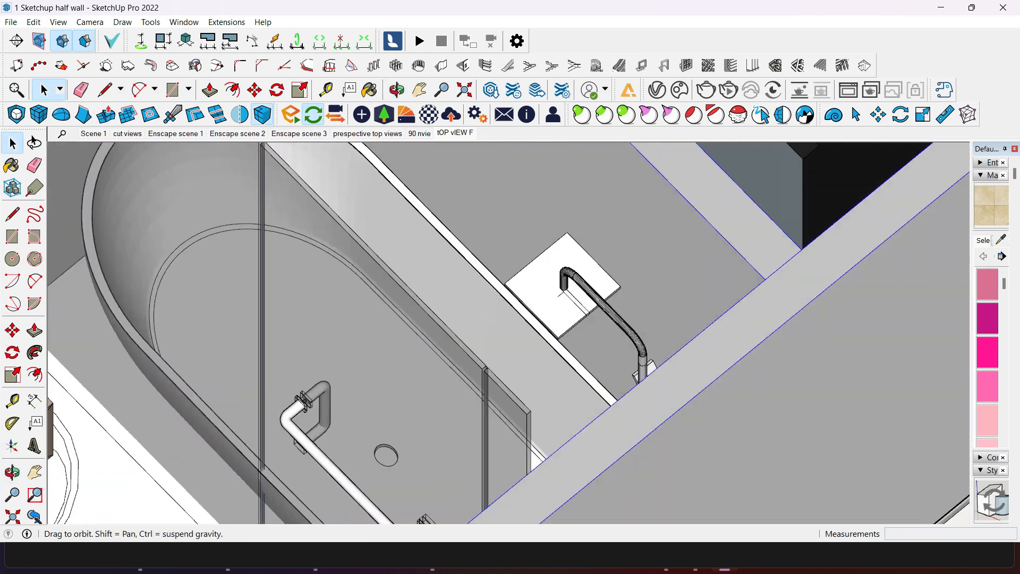
scroll(664, 228, "up", 3)
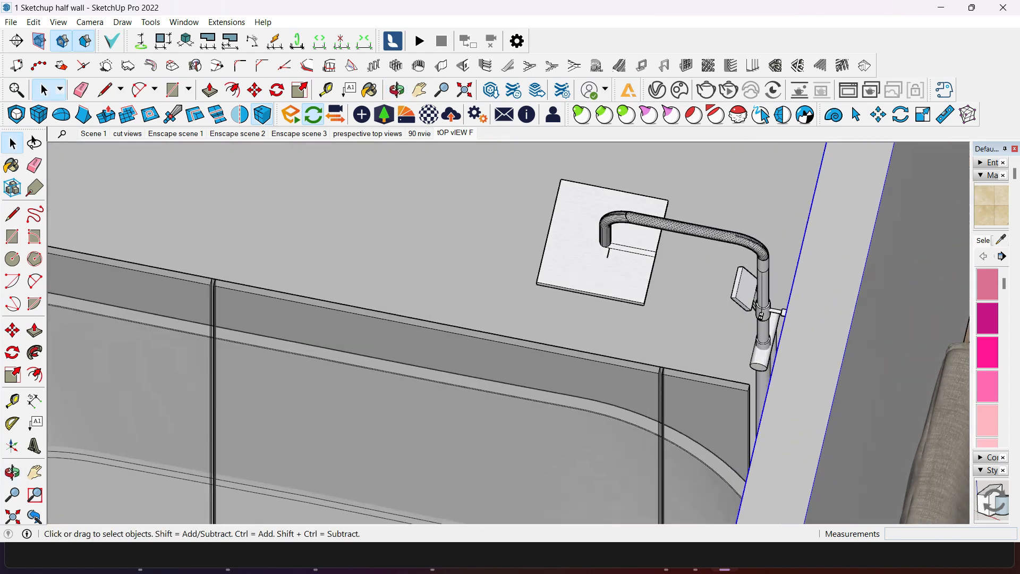
middle_click_drag(627, 261, 593, 279)
scroll(682, 232, "up", 6)
scroll(643, 284, "down", 4)
scroll(664, 266, "up", 4)
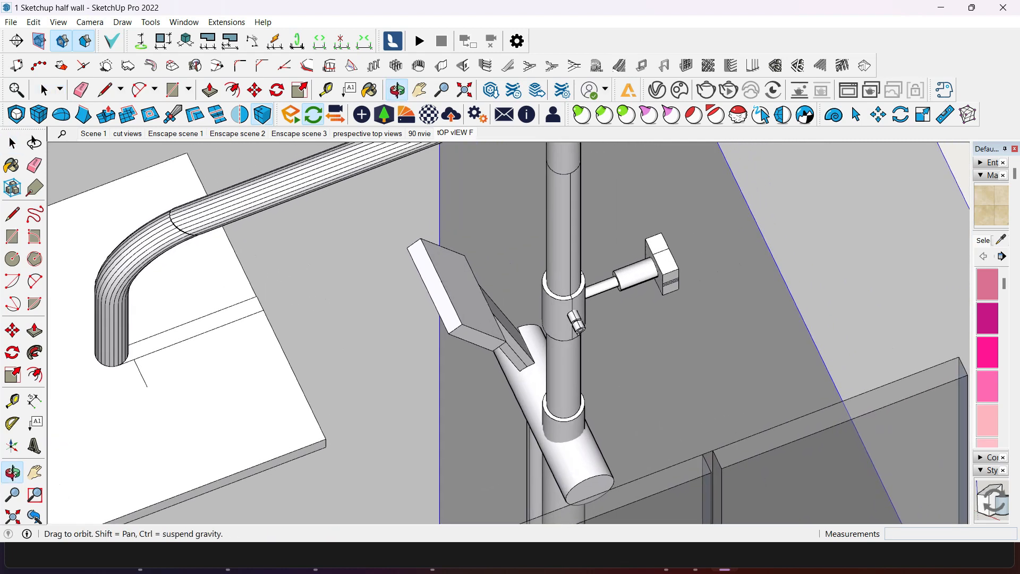
scroll(592, 280, "up", 3)
scroll(583, 285, "down", 3)
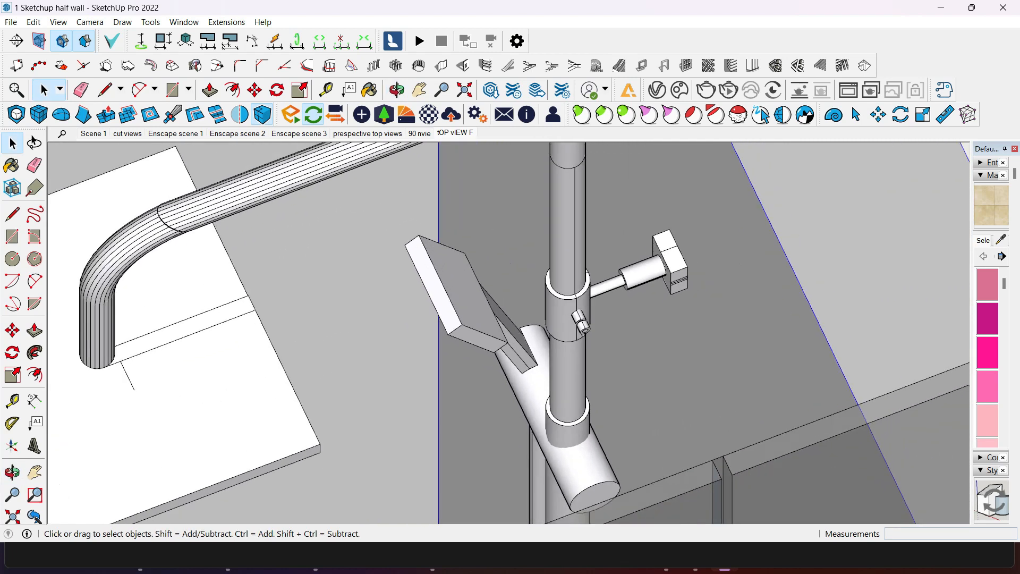
scroll(583, 286, "down", 1)
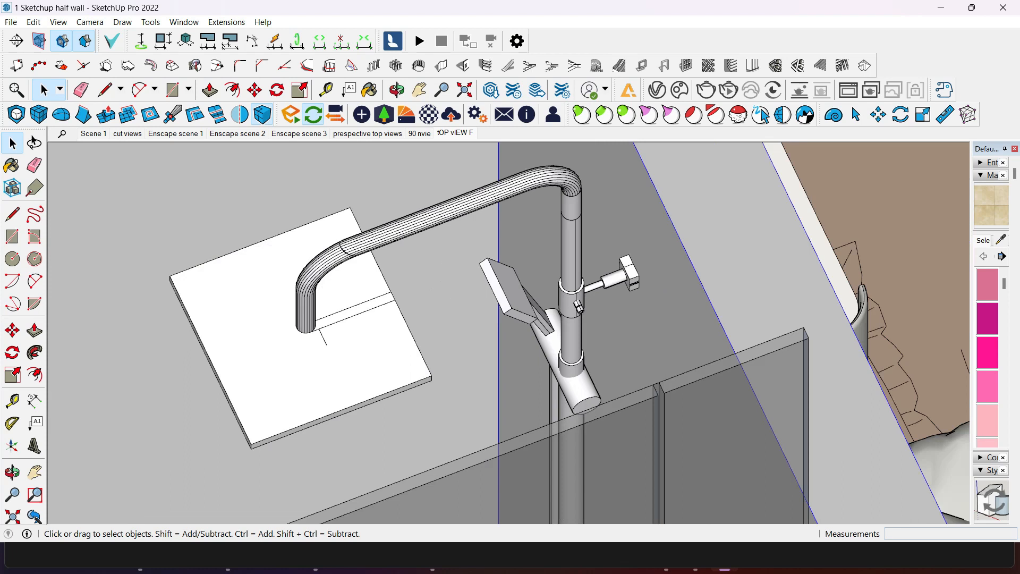
scroll(557, 286, "down", 7)
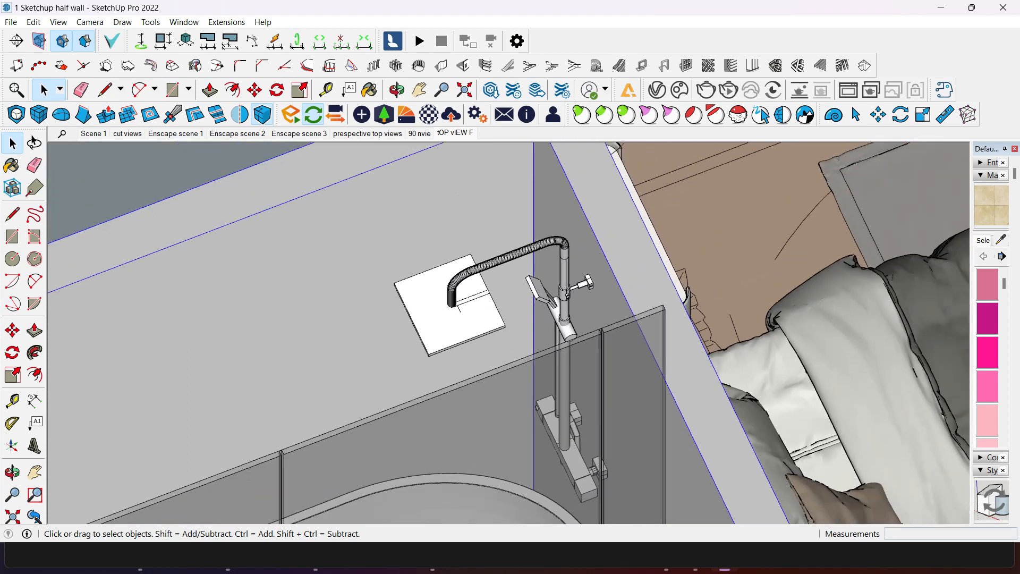
middle_click_drag(556, 286, 455, 286, "shift")
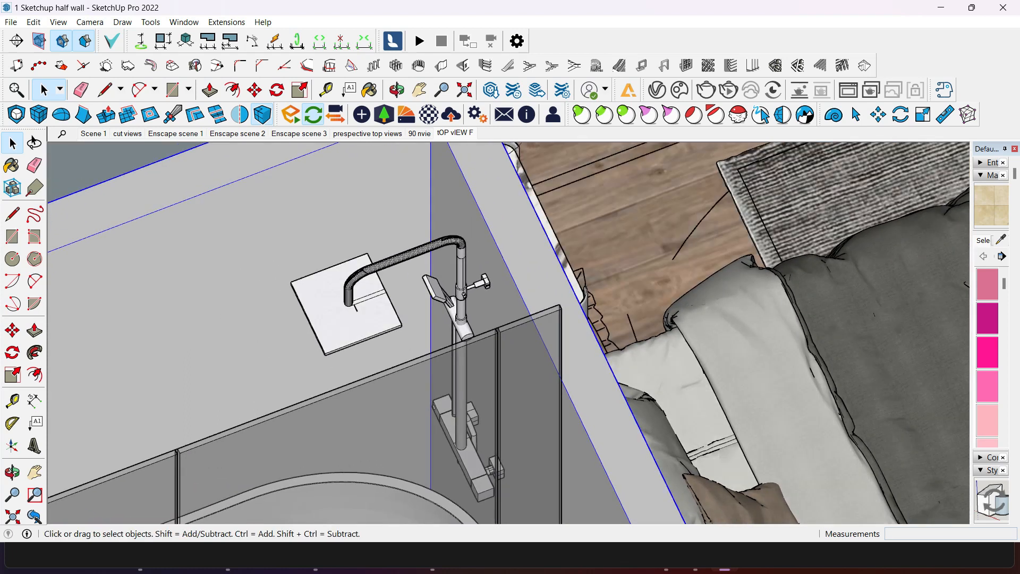
middle_click_drag(463, 290, 488, 254, "shift")
scroll(489, 253, "up", 5)
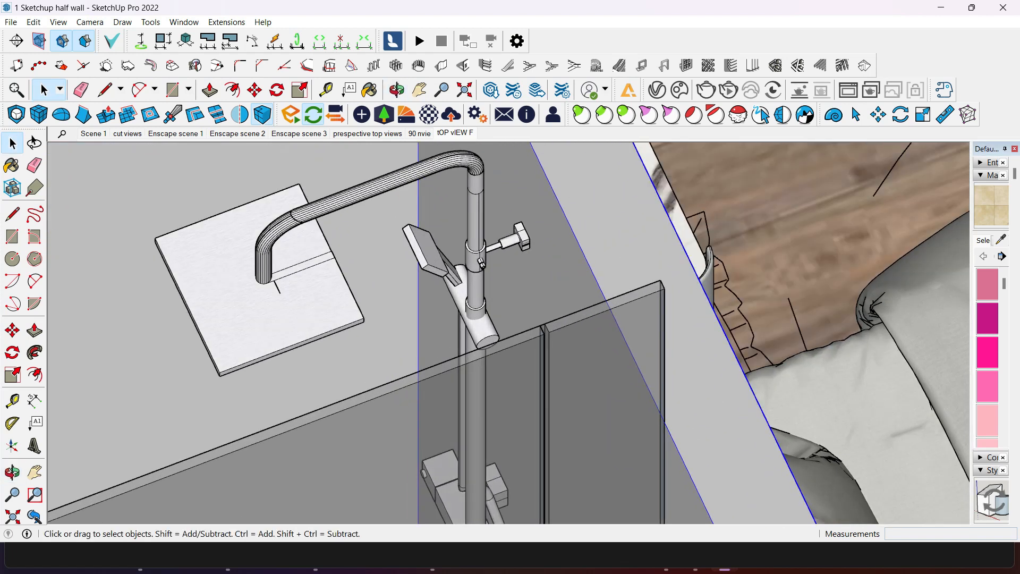
middle_click_drag(329, 274, 367, 254)
scroll(366, 254, "up", 2)
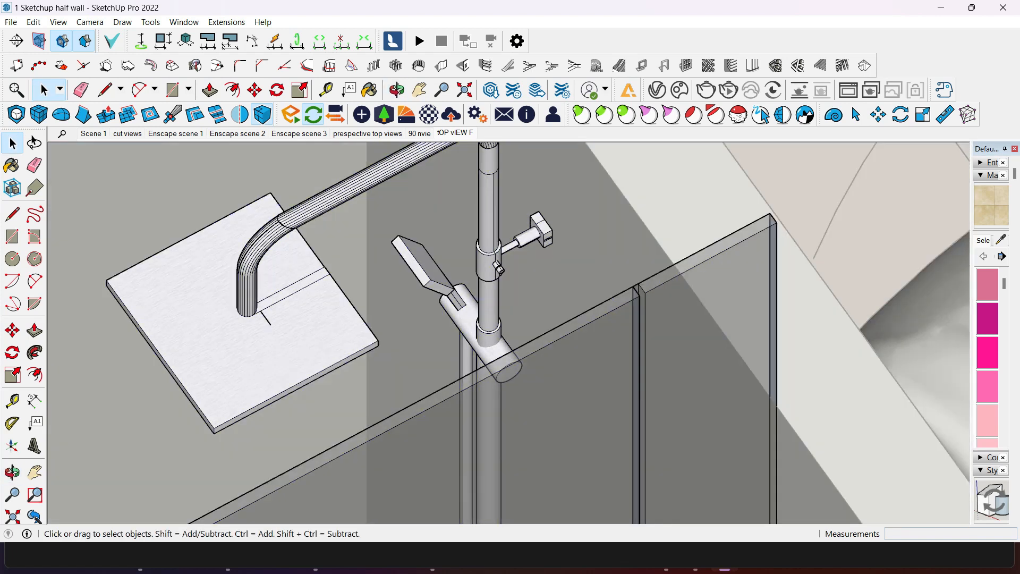
double_click(489, 266)
left_click(488, 266)
double_click(489, 266)
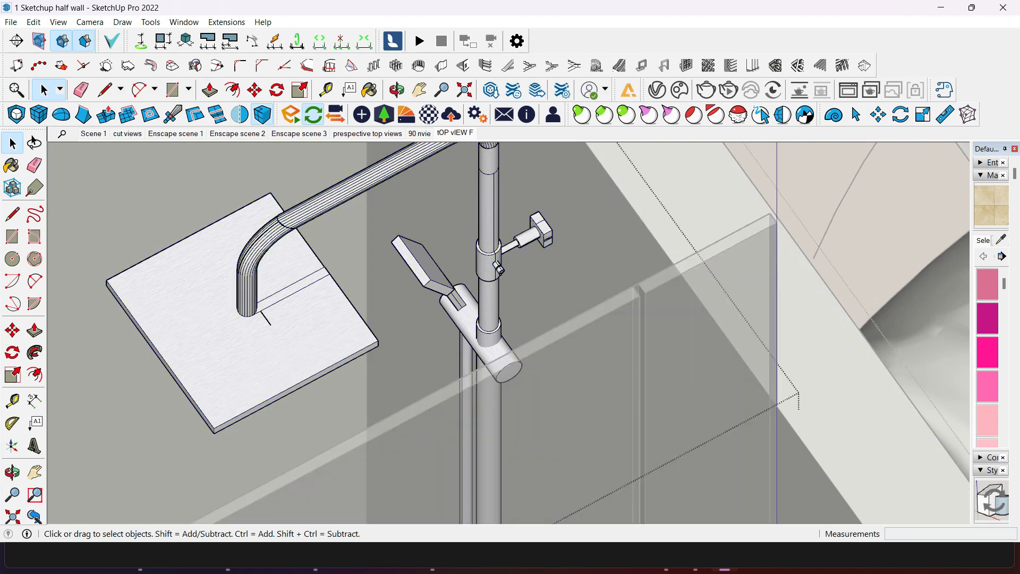
double_click(489, 266)
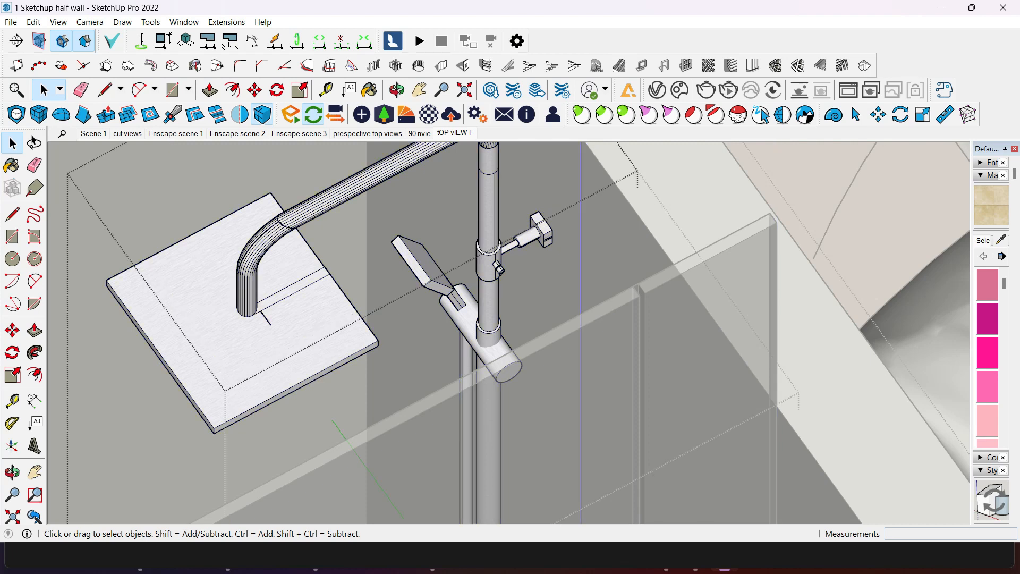
key("ctrl+a")
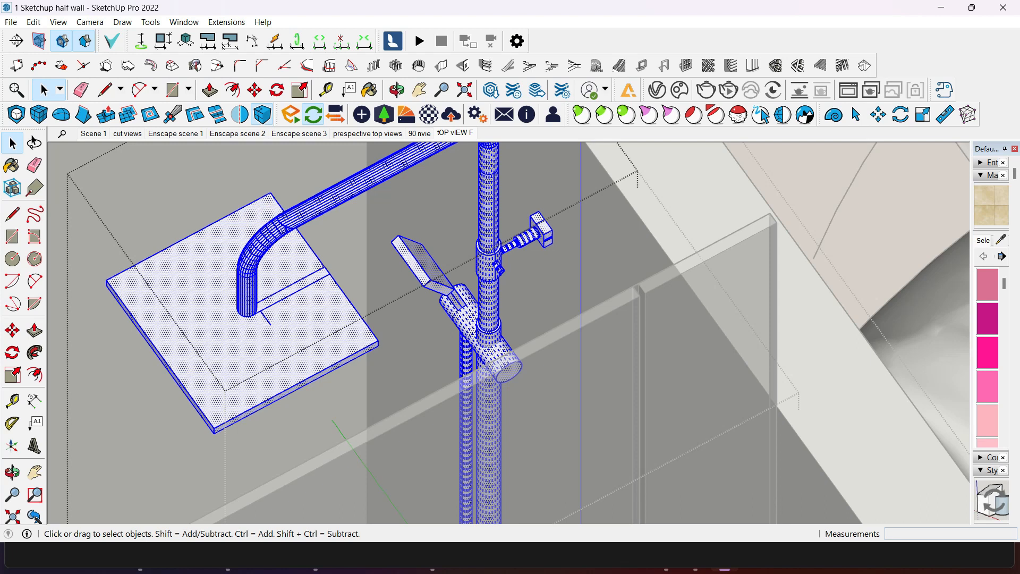
key("Escape")
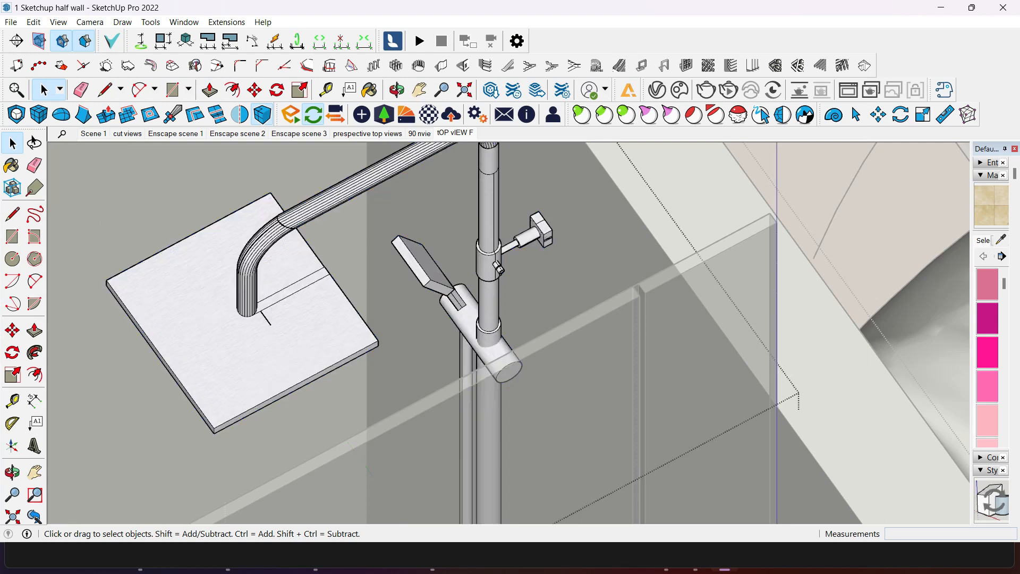
key("Escape")
Examine the bathroom with its freestanding bathtub and glass screen, the adjoining bedroom, and the wardrobe behind the partition wall
scroll(246, 378, "down", 2)
middle_click_drag(246, 377, 301, 280, "shift")
scroll(378, 264, "down", 1)
scroll(306, 321, "down", 1)
scroll(297, 271, "down", 1)
mouse_move(306, 322)
middle_mouse_down("shift")
mouse_move(296, 270)
mouse_move(259, 270)
middle_mouse_up("shift")
scroll(259, 272, "down", 2)
scroll(215, 259, "down", 3)
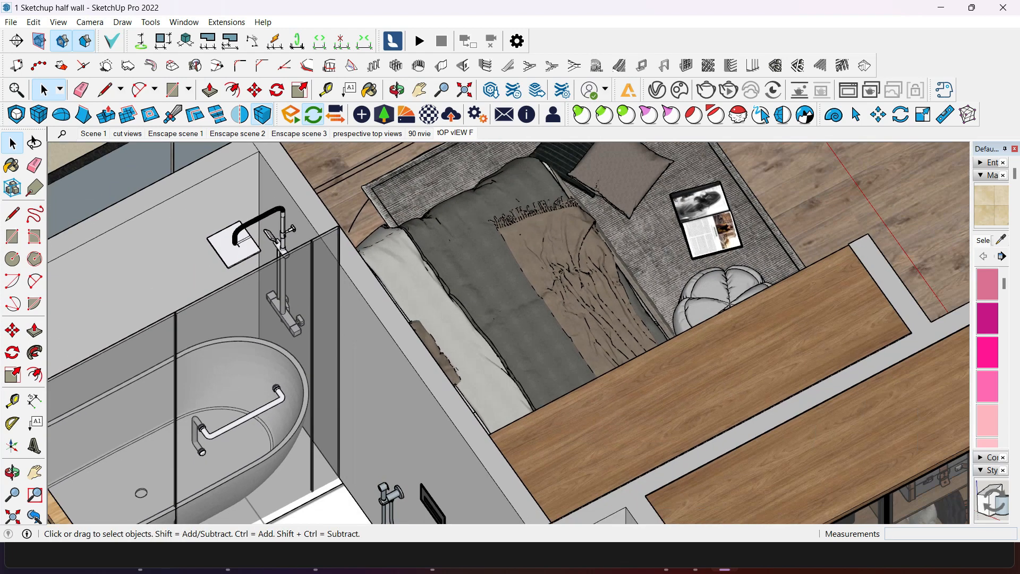
mouse_move(215, 258)
middle_mouse_down()
mouse_move(211, 234)
mouse_move(234, 194)
mouse_move(303, 170)
middle_mouse_up()
mouse_move(303, 212)
middle_mouse_down()
mouse_move(340, 186)
mouse_move(348, 204)
mouse_move(399, 142)
middle_mouse_up()
middle_click_drag(398, 160, 305, 181)
scroll(436, 236, "down", 1)
mouse_move(319, 234)
middle_mouse_down("shift")
mouse_move(435, 236)
mouse_move(340, 244)
mouse_move(255, 224)
middle_mouse_up("shift")
scroll(377, 241, "down", 1)
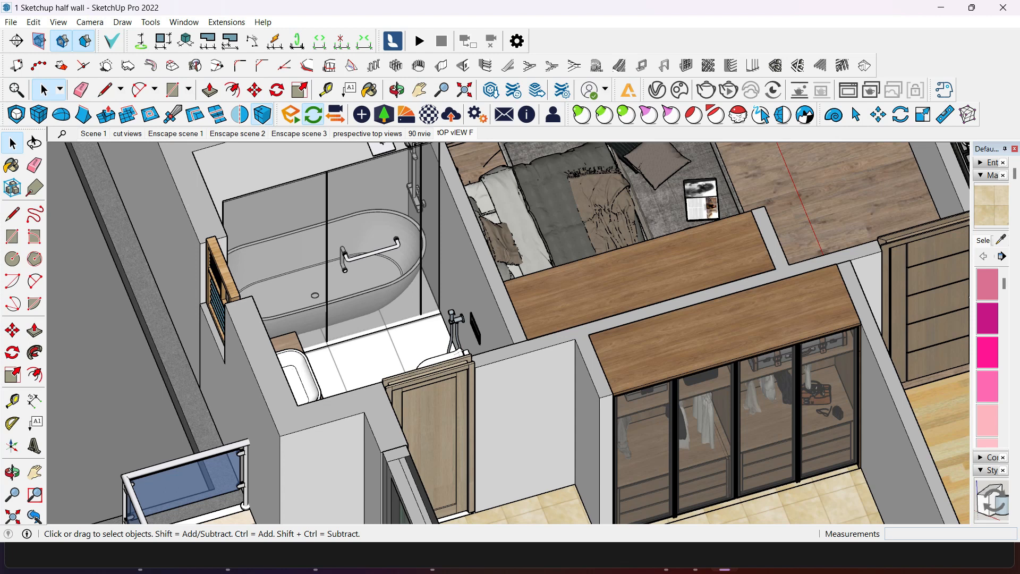
middle_click_drag(611, 372, 451, 335)
scroll(452, 334, "down", 1)
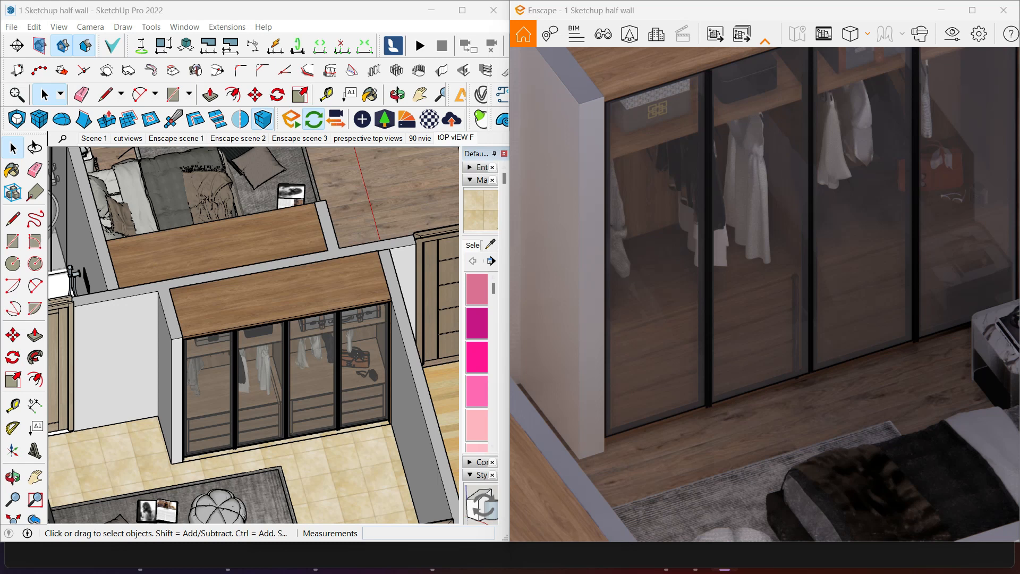
Examine the wardrobe's glass doors, black frames, hanging clothes and drawers in close-up
scroll(323, 340, "up", 6)
mouse_move(323, 340)
middle_mouse_down()
mouse_move(325, 316)
mouse_move(348, 313)
mouse_move(369, 223)
mouse_move(399, 308)
mouse_move(396, 335)
middle_mouse_up()
scroll(372, 340, "down", 5)
scroll(362, 265, "up", 4)
mouse_move(340, 361)
middle_mouse_down("shift")
mouse_move(361, 265)
mouse_move(343, 285)
mouse_move(409, 349)
mouse_move(345, 228)
middle_mouse_up("shift")
scroll(226, 297, "up", 5)
left_click(225, 297)
double_click(226, 297)
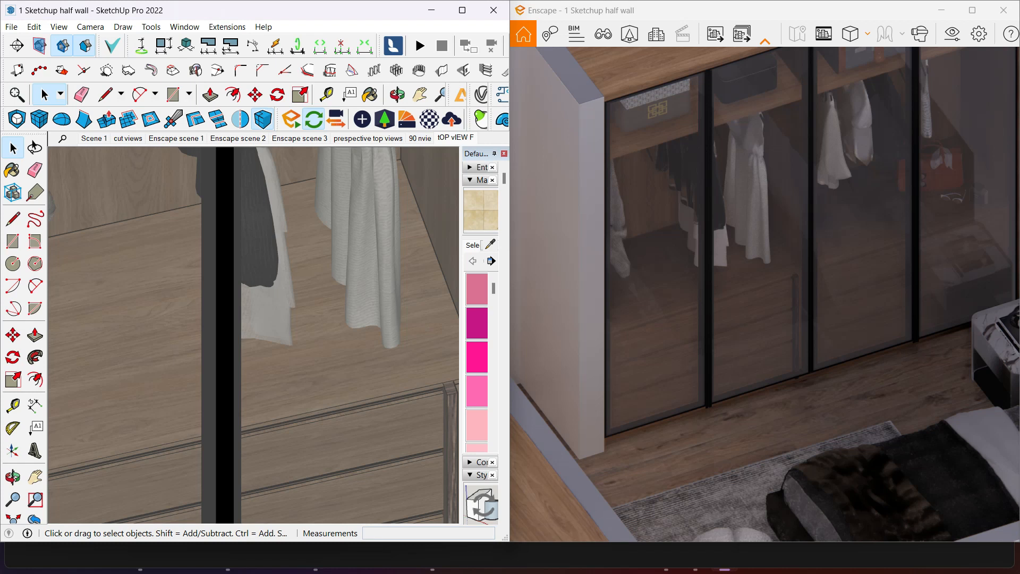
scroll(337, 320, "down", 3)
left_click(337, 320)
scroll(337, 319, "down", 1)
scroll(266, 254, "down", 1)
mouse_move(266, 255)
middle_mouse_down("shift")
mouse_move(290, 298)
mouse_move(436, 453)
mouse_move(282, 328)
mouse_move(343, 364)
middle_mouse_up("shift")
scroll(342, 364, "down", 2)
scroll(266, 324, "down", 3)
mouse_move(266, 298)
middle_mouse_down()
mouse_move(278, 319)
mouse_move(346, 308)
middle_mouse_up()
Widen the Default Tray until the full Materials palette shows, keeping the shower head in close view
scroll(279, 309, "up", 5)
key("Escape")
scroll(306, 316, "up", 9)
mouse_move(223, 345)
middle_mouse_down("shift")
mouse_move(317, 308)
mouse_move(412, 237)
middle_mouse_up("shift")
scroll(210, 367, "up", 4)
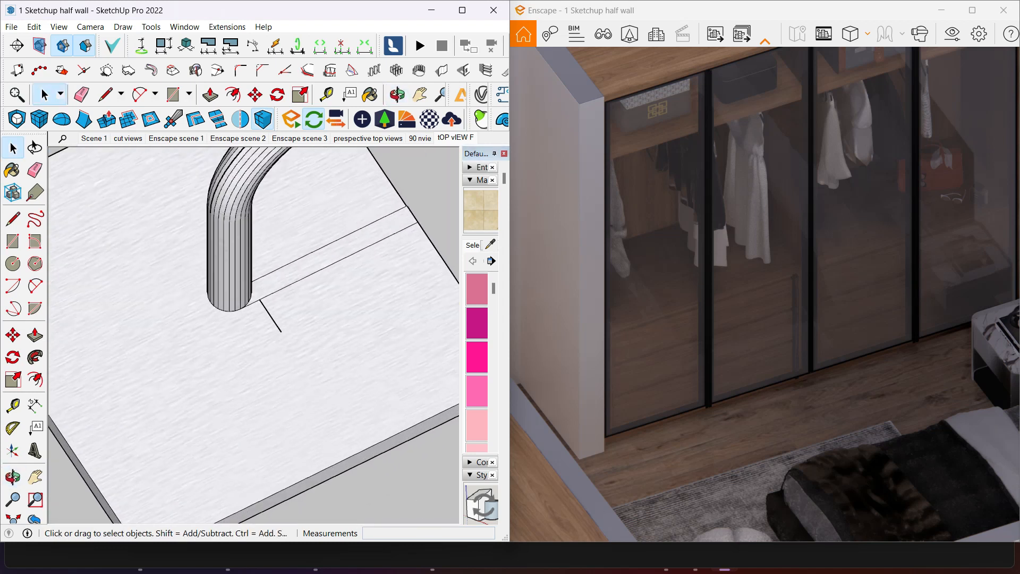
left_click_drag(461, 335, 337, 335)
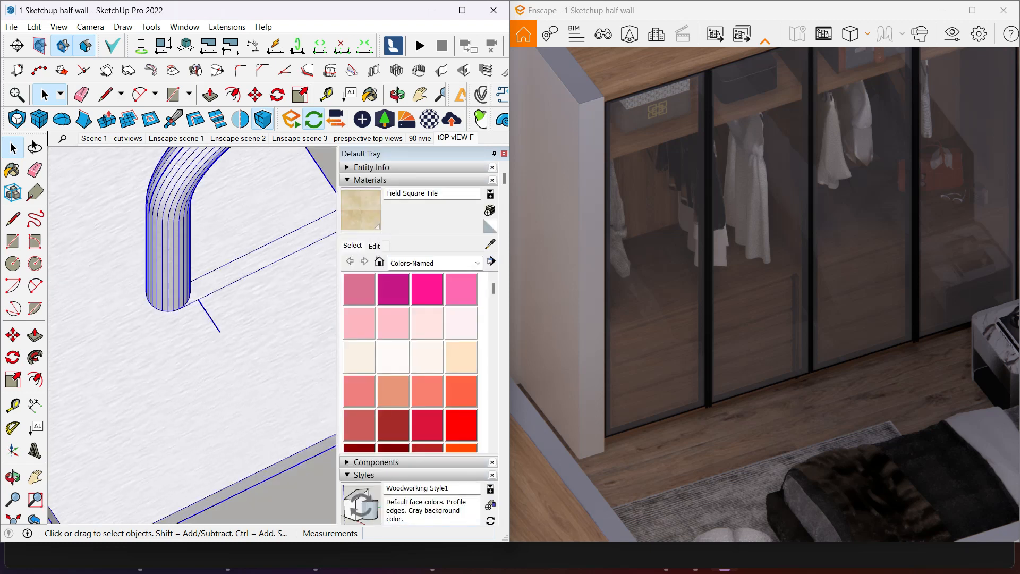
Select the shower head's geometry and sample its [Metal Silver]1 material with the Paint Bucket
key("ctrl+a")
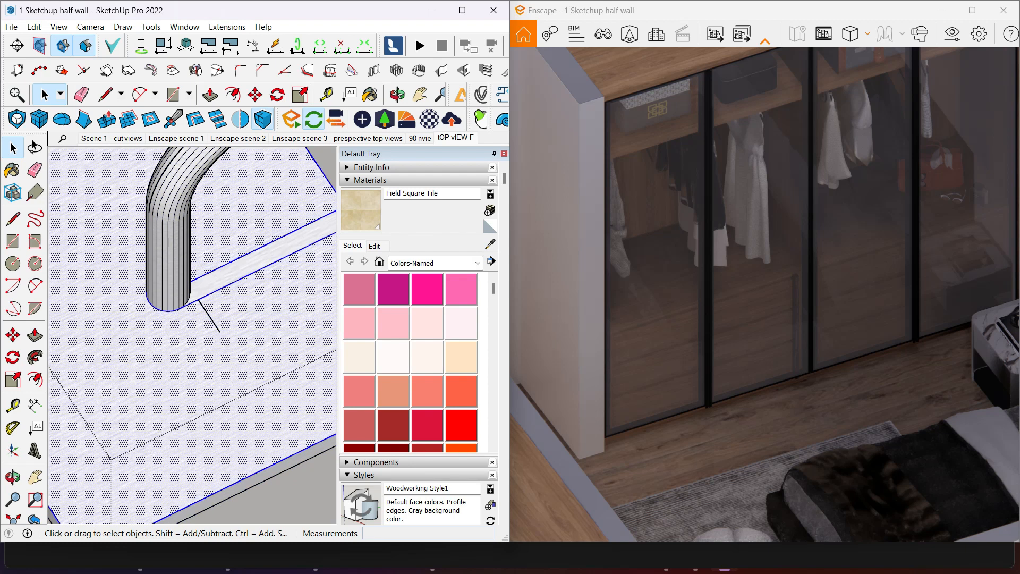
key("b")
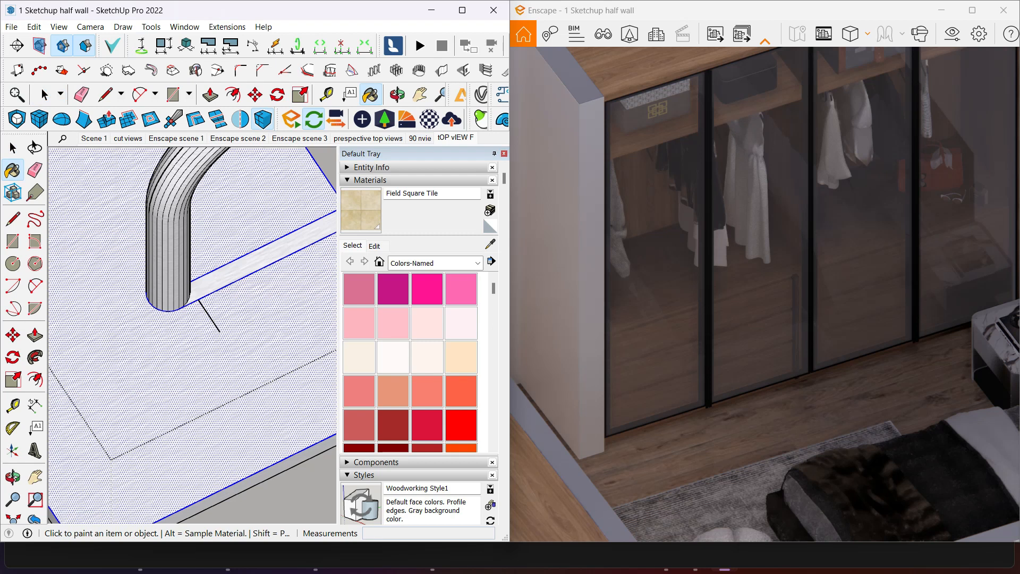
key("alt")
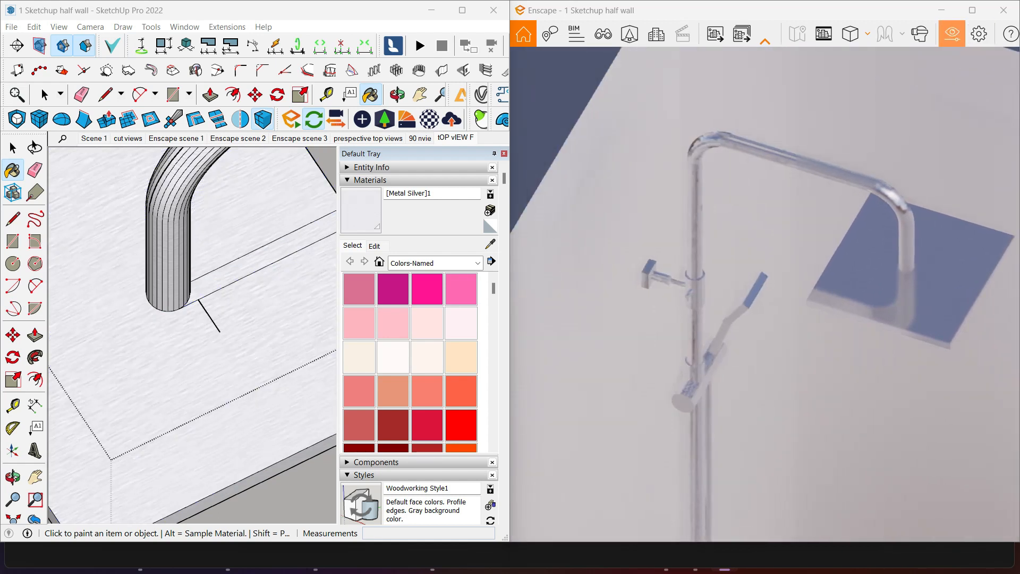
Review the Customization and Input options in the Enscape Window Settings, moving the dialog clear of the render view
left_click(978, 33)
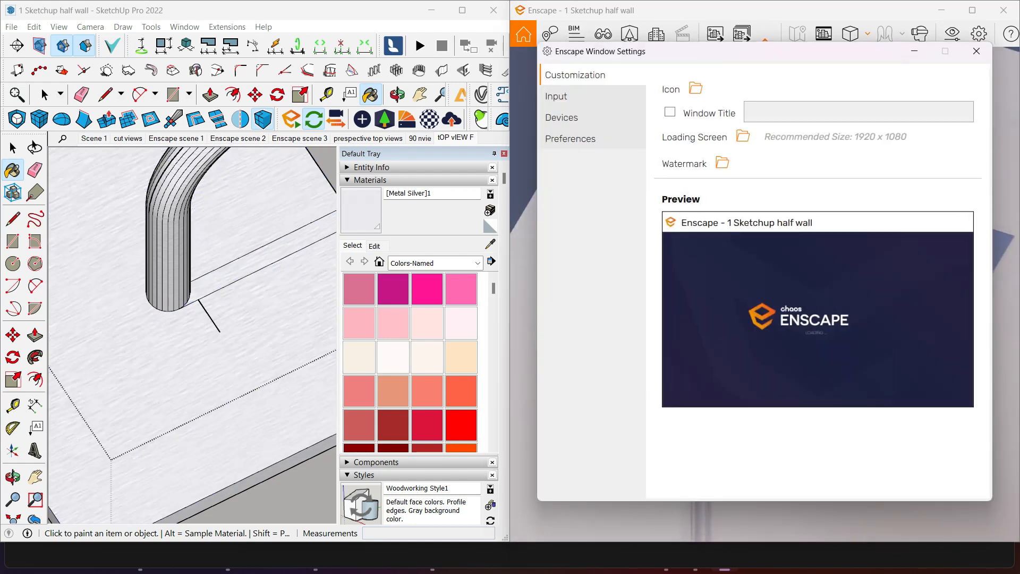
left_click_drag(691, 51, 381, 47)
left_click(246, 92)
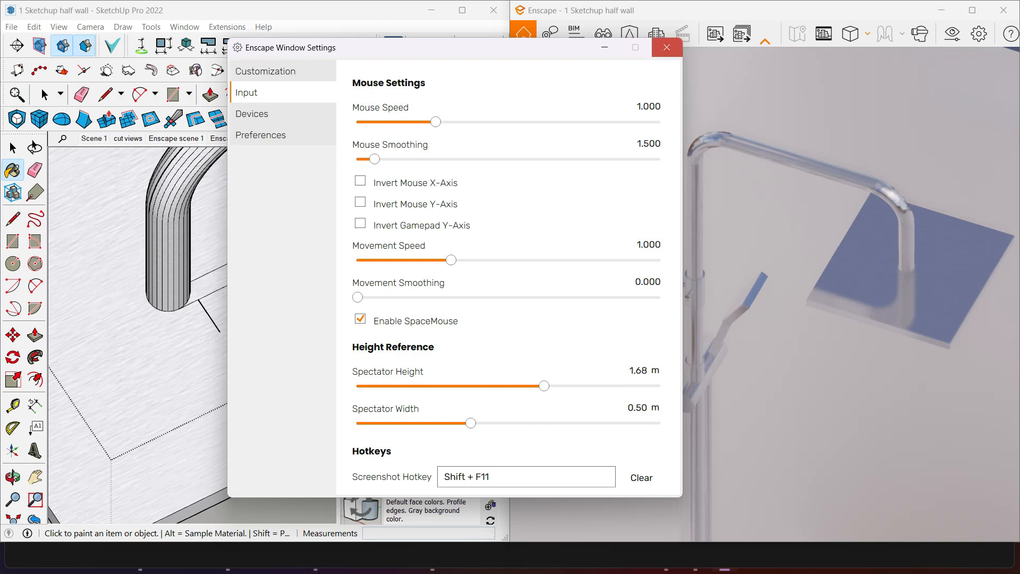
left_click(666, 47)
Check the Devices options, including the 3D TV Stereo Mode choices, and the Preferences in the Enscape Window Settings
left_click(978, 33)
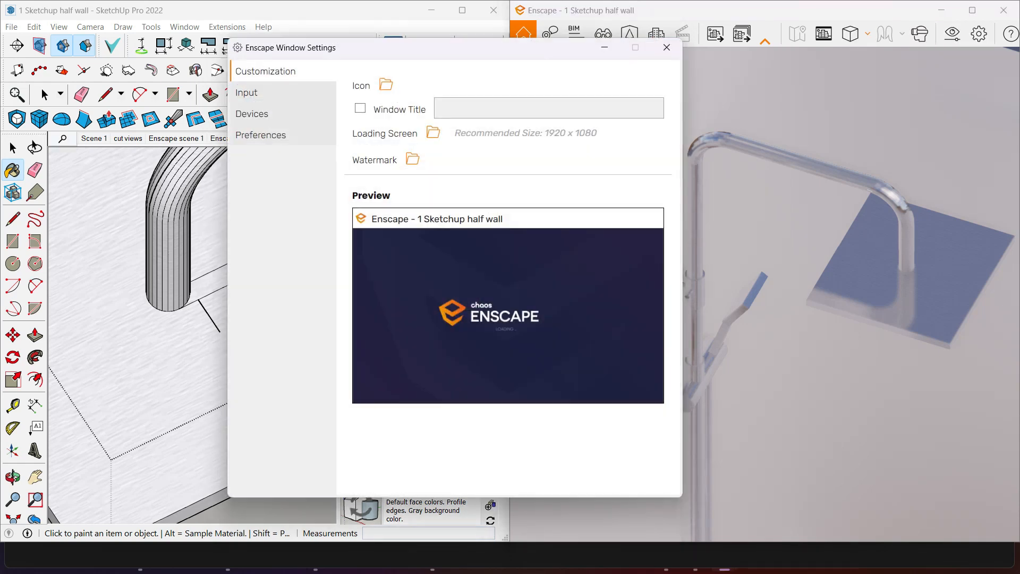
left_click(246, 92)
left_click(252, 113)
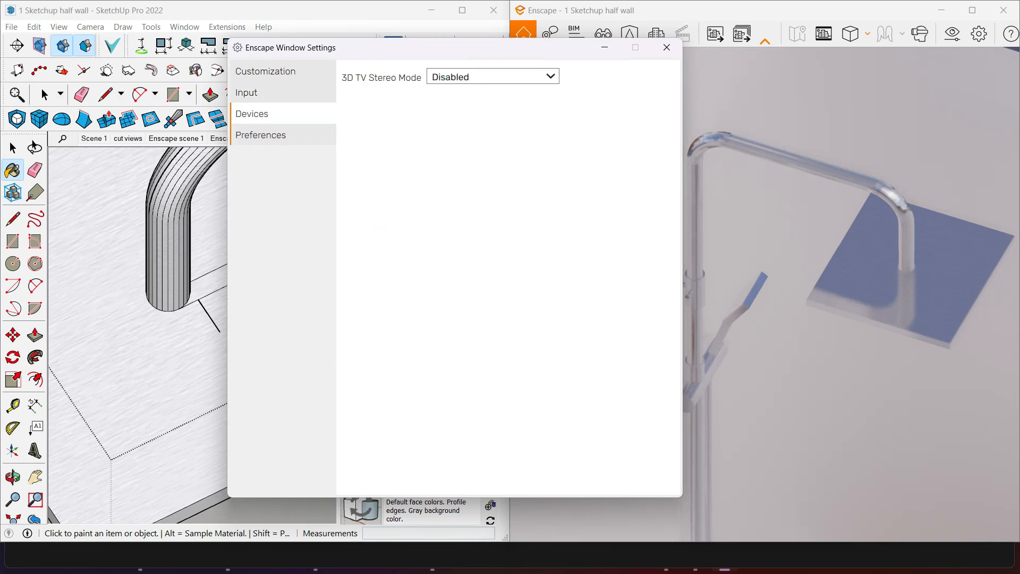
left_click(493, 76)
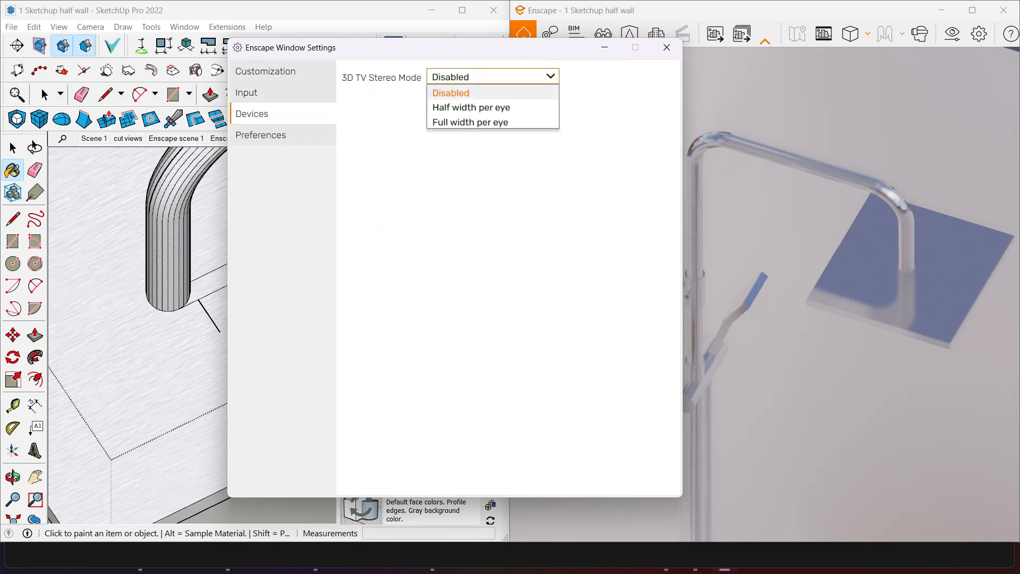
left_click(261, 135)
left_click(261, 135)
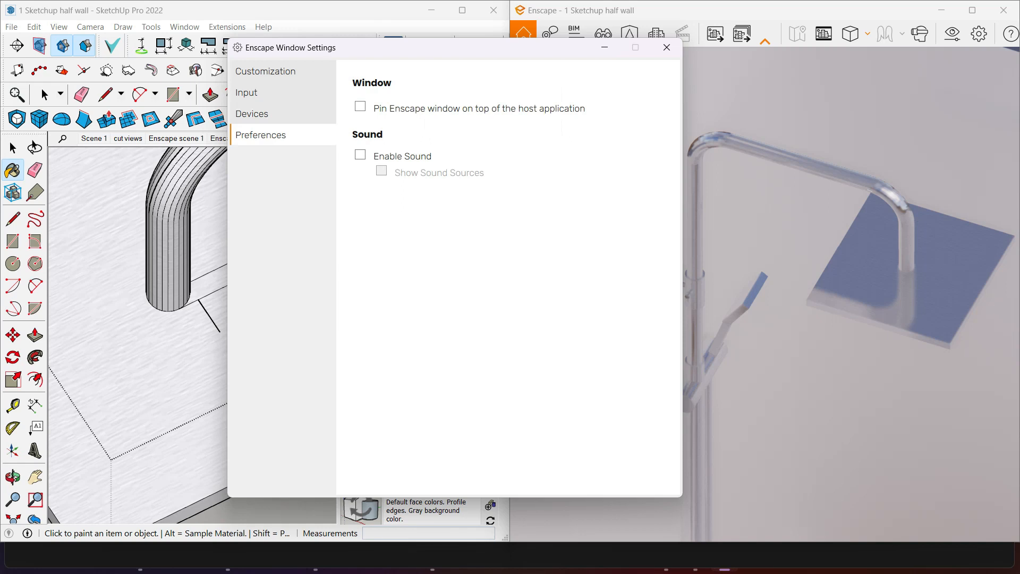
left_click(667, 47)
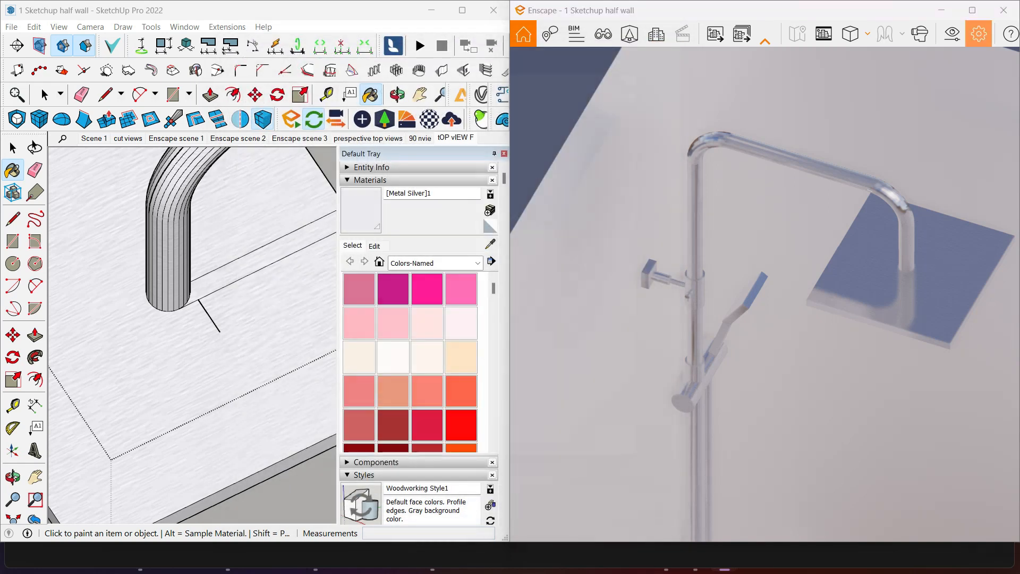
left_click(979, 33)
key("Escape")
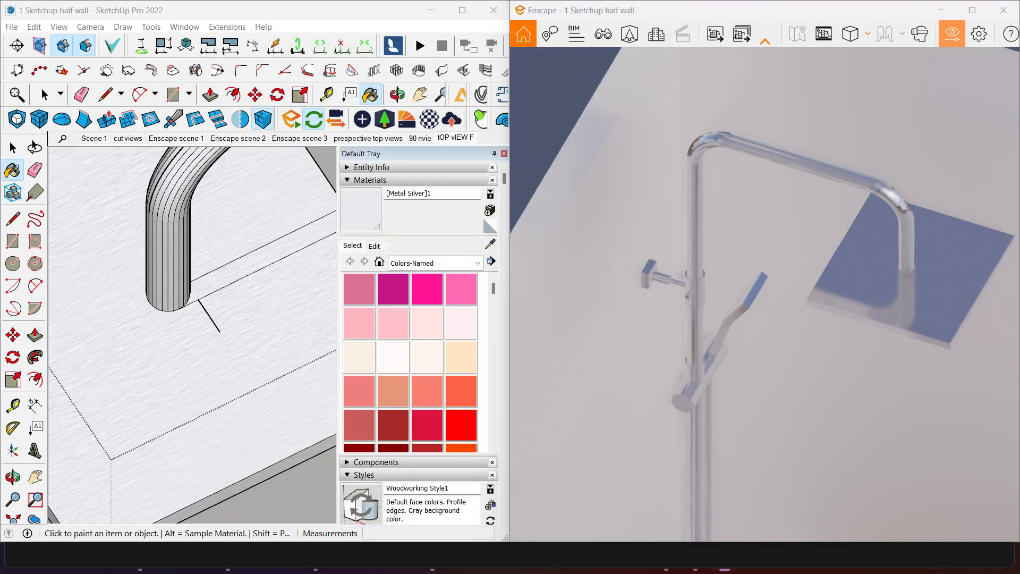
Place Enscape's Visual Settings beside the render view and enable Auto Exposure for the camera
left_click(952, 33)
left_click_drag(731, 27, 254, 20)
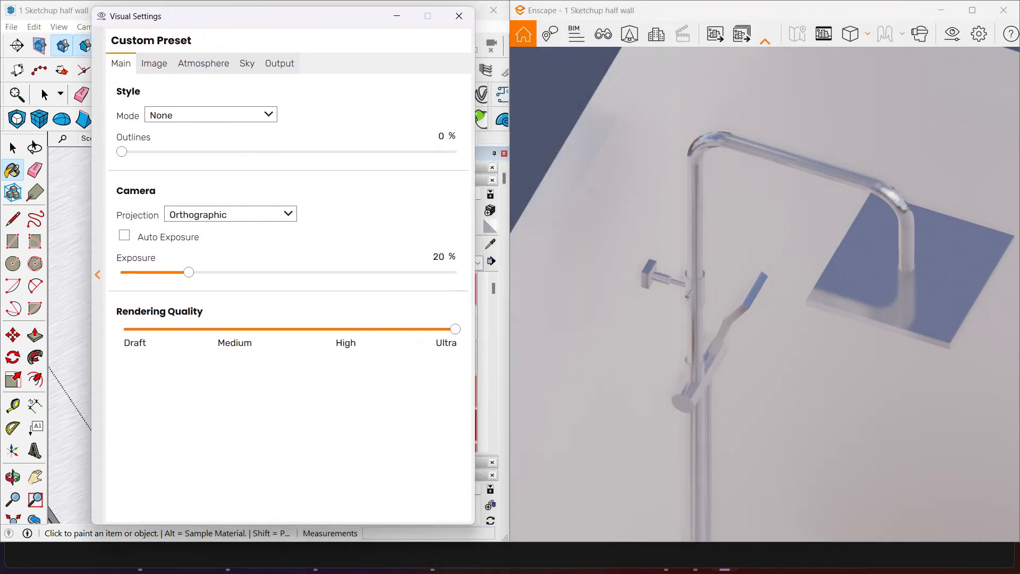
left_click(124, 234)
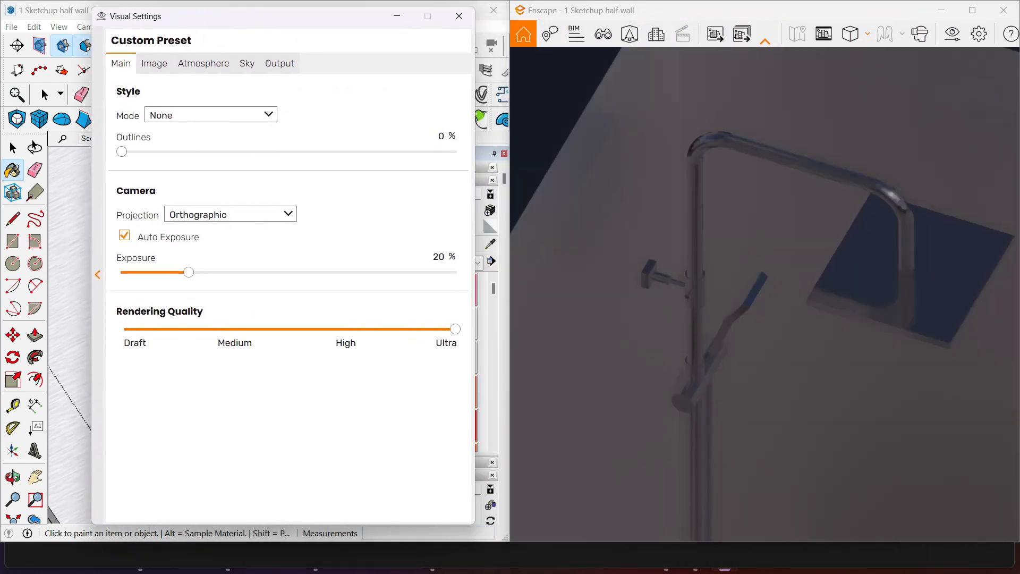
Turn off the camera's Auto Exposure and check the image correction and effect settings
left_click(125, 235)
left_click(124, 235)
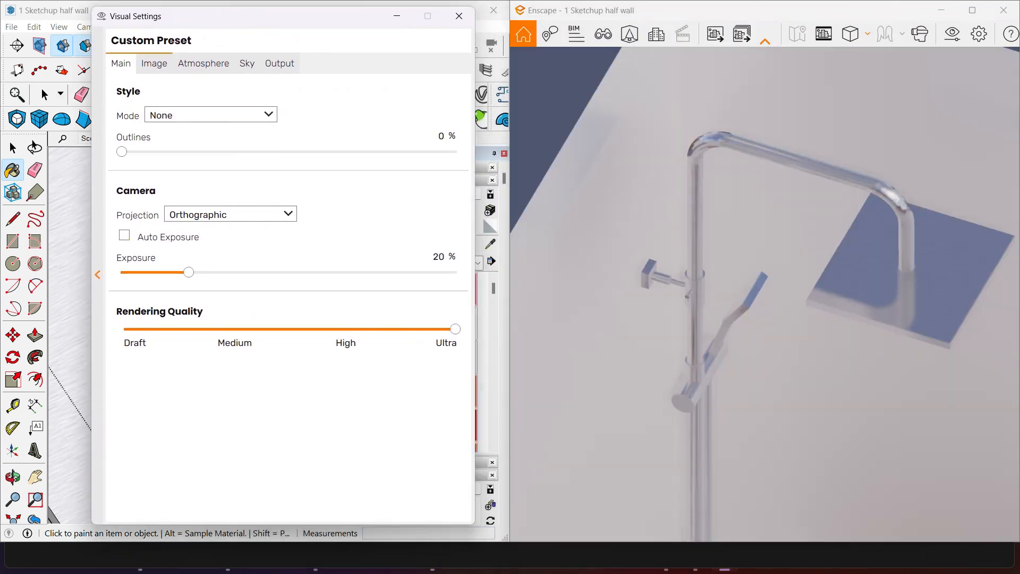
left_click(154, 63)
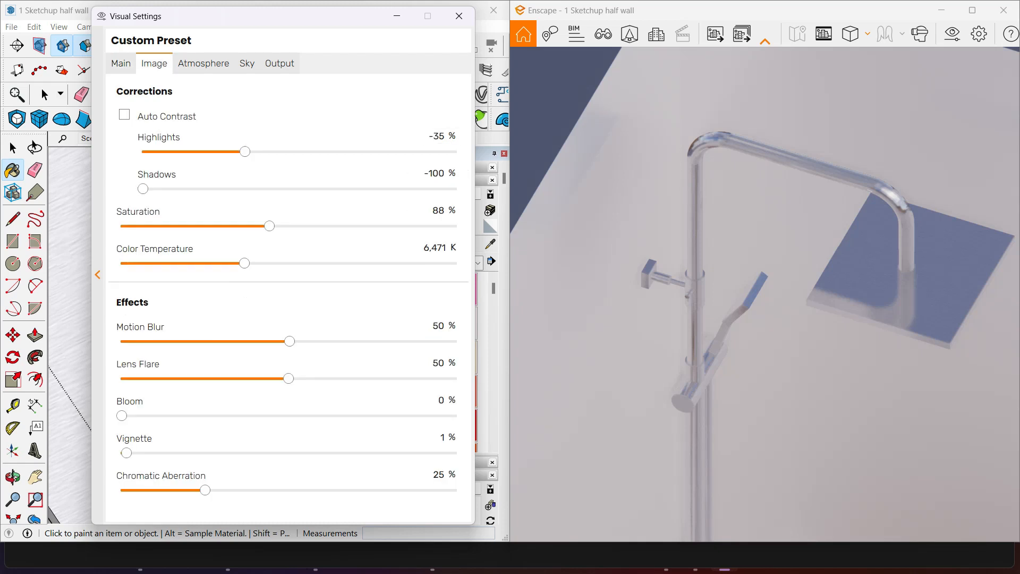
Review the output resolution choices and the Object-ID, Material-ID, Depth and Alpha Channel export option, and close the Visual Settings
left_click(279, 63)
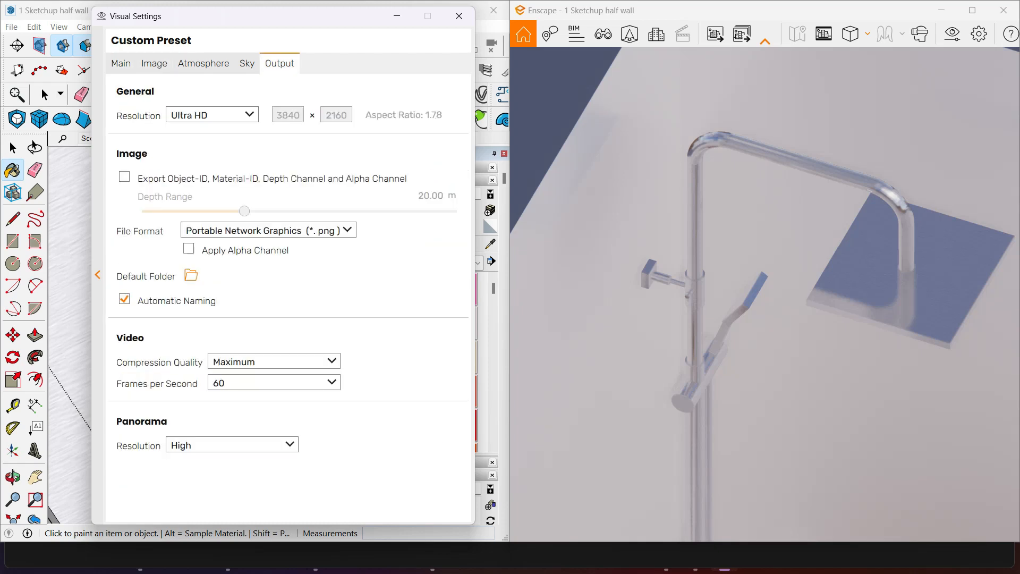
left_click(223, 115)
left_click(223, 114)
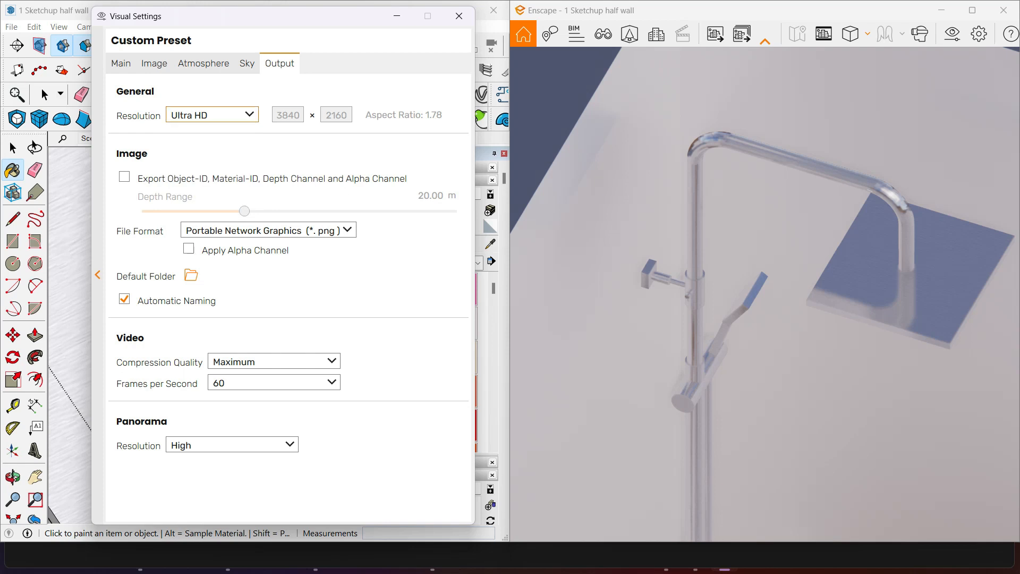
left_click(124, 177)
left_click(125, 177)
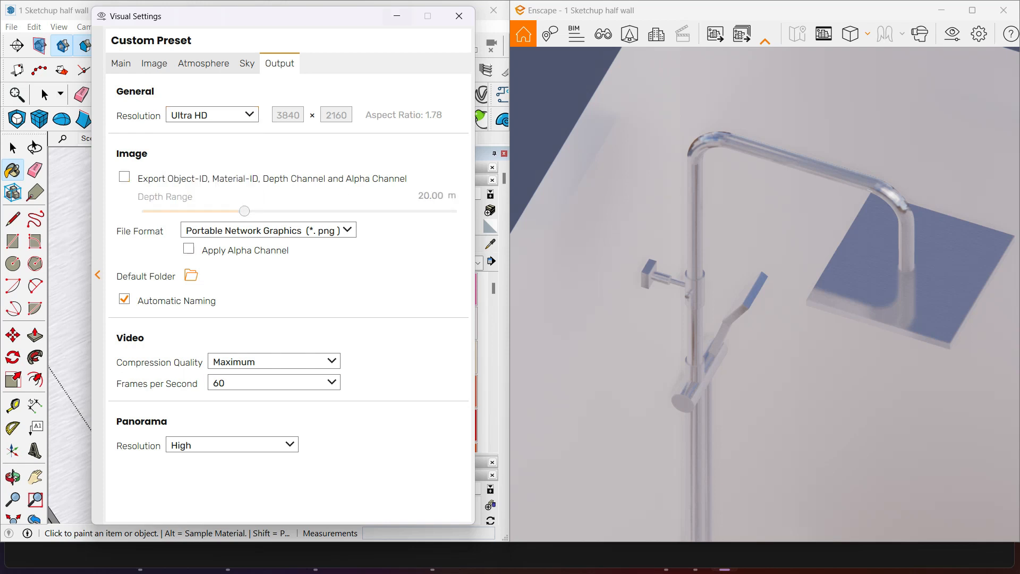
left_click(459, 16)
Load the shower's [Metal Silver]1 material in the Enscape Material Editor, placed clear of the shower in the render view
scroll(765, 294, "up", 1)
mouse_move(871, 191)
right_mouse_down()
mouse_move(722, 194)
mouse_move(842, 221)
right_mouse_up()
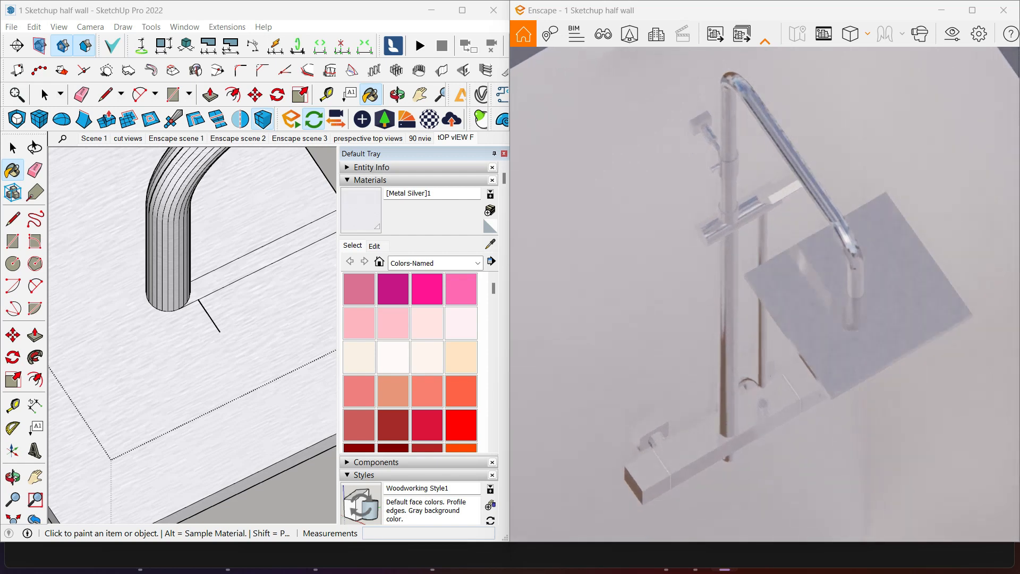
scroll(765, 293, "up", 1)
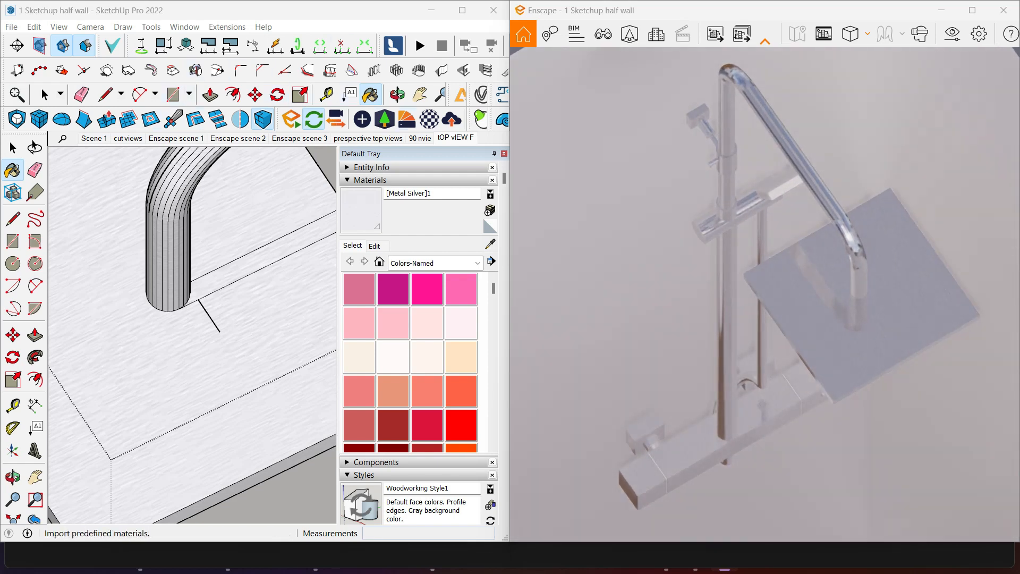
left_click(429, 119)
left_click_drag(372, 43, 459, 184)
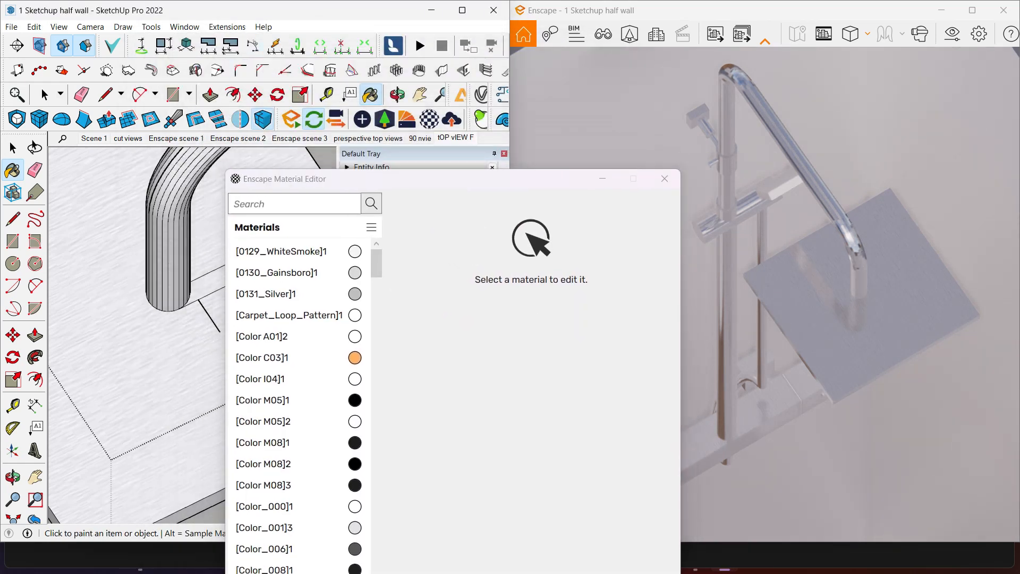
left_click(140, 361, "alt")
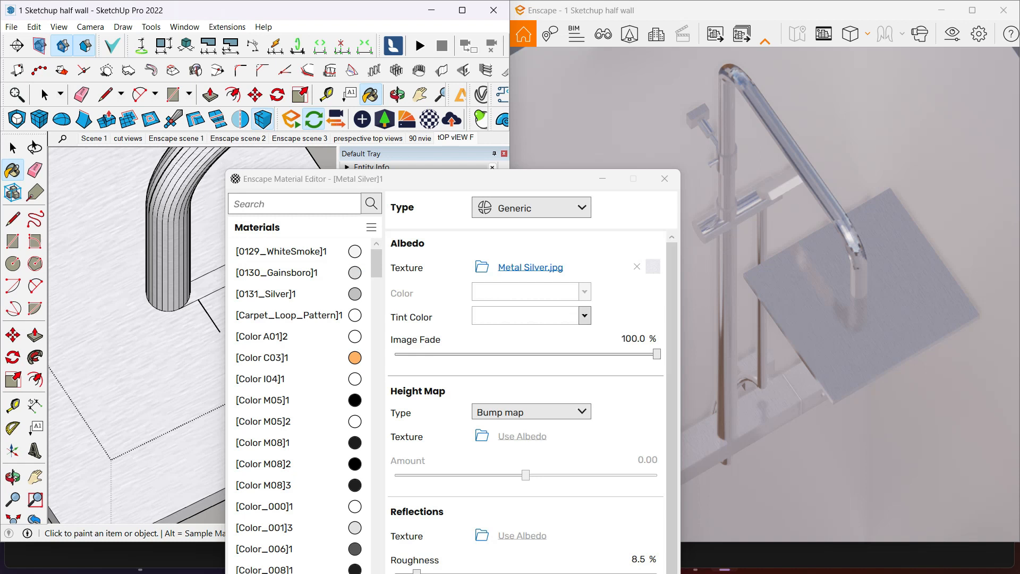
left_click_drag(319, 178, 254, 10)
Keep the Generic type for [Metal Silver]1 and set its reflection Roughness to 0%
left_click(466, 39)
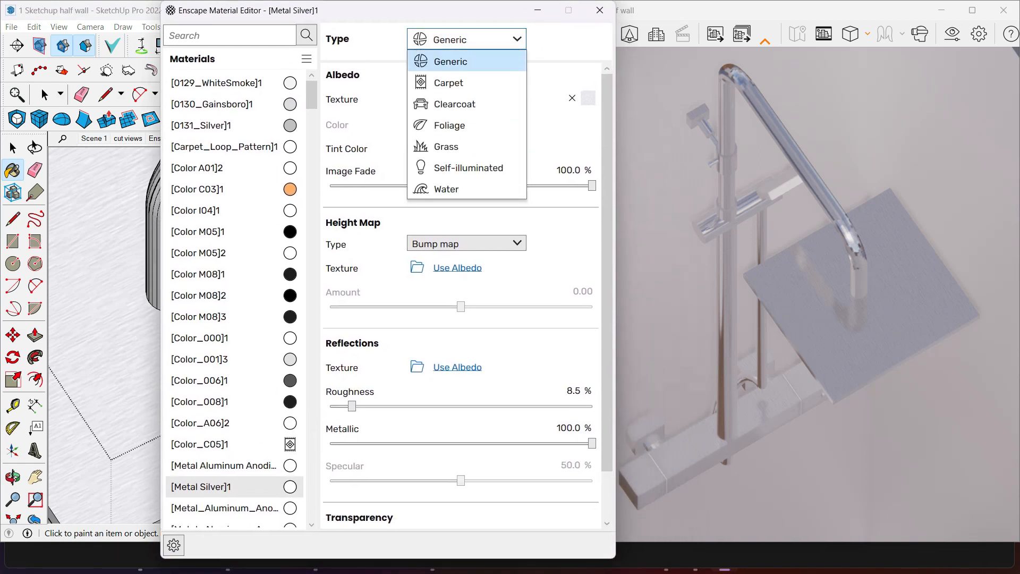
left_click(452, 61)
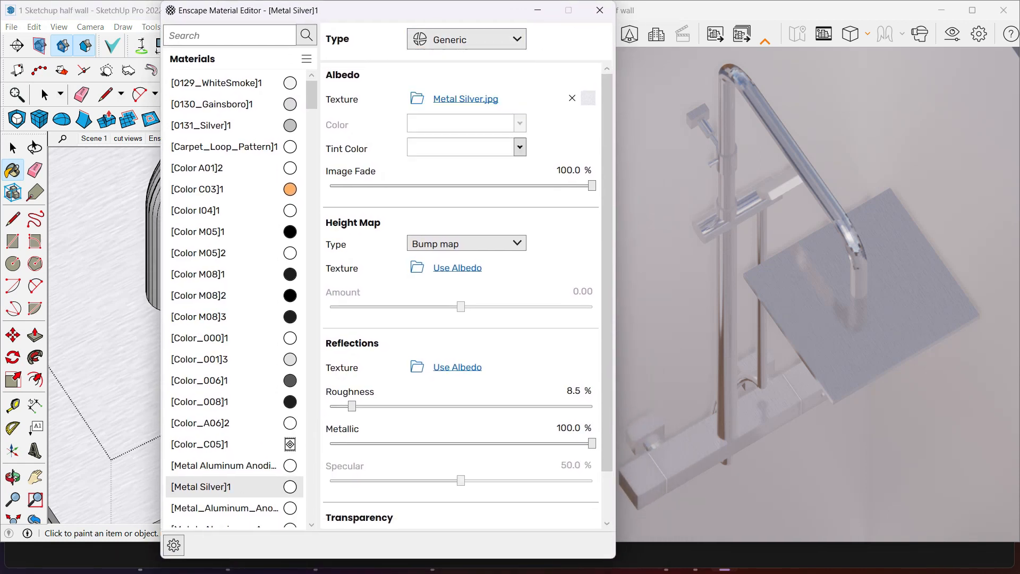
scroll(462, 292, "down", 1)
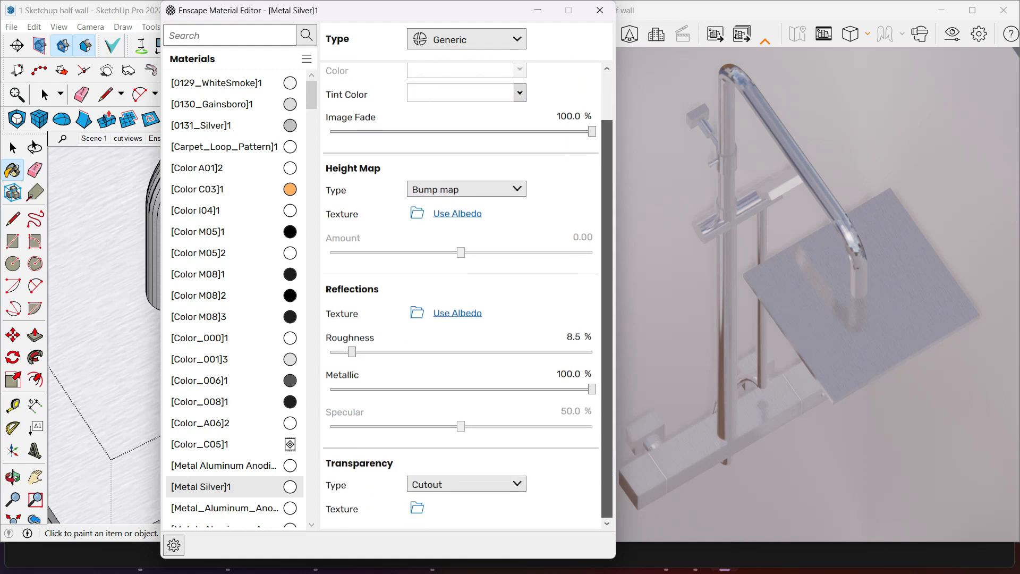
left_click_drag(351, 352, 321, 354)
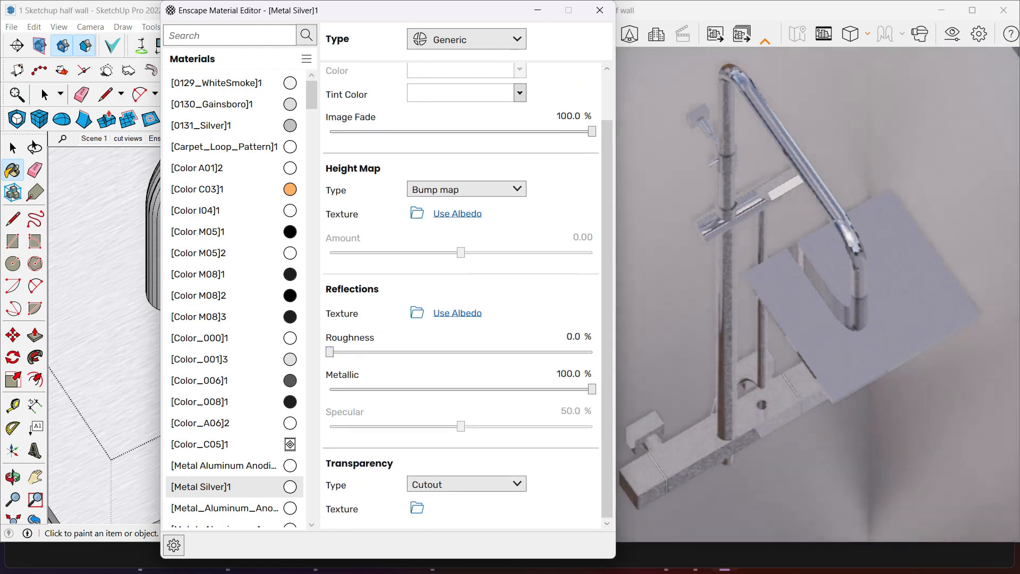
scroll(818, 294, "up", 3)
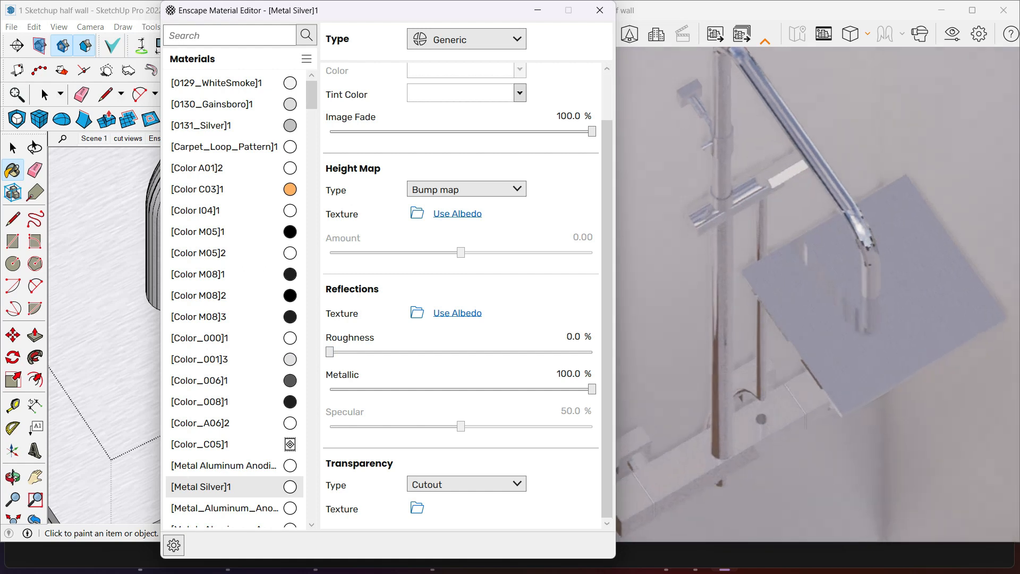
Show the wooden vanity top beside the washbasin in the render and move the Material Editor off the model
right_click_drag(871, 297, 767, 278)
middle_click_drag(768, 277, 658, 313)
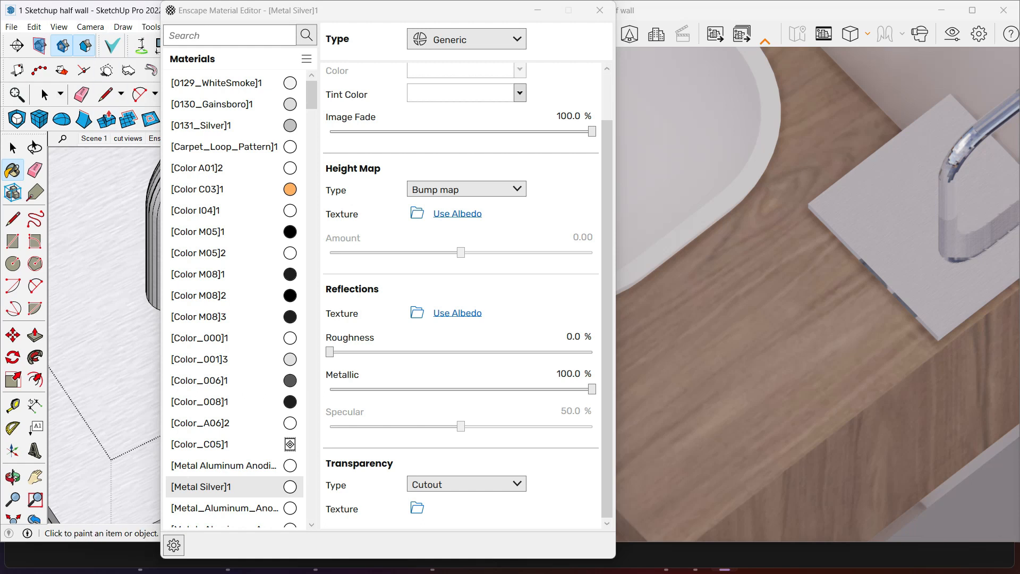
scroll(139, 279, "down", 3)
mouse_move(334, 11)
left_mouse_down()
mouse_move(428, 23)
mouse_move(494, 12)
left_mouse_up()
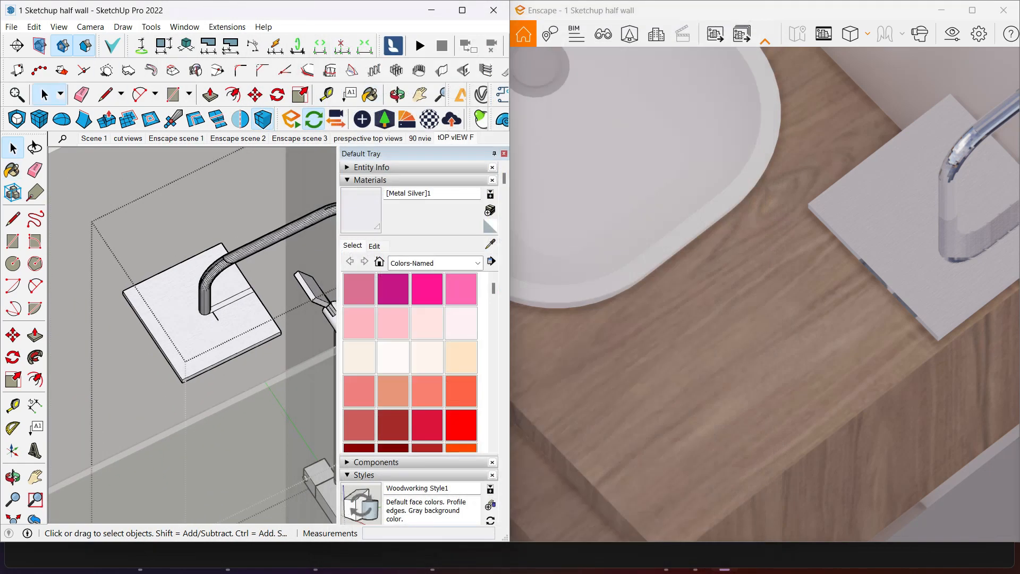
Find the washbasin vanity in the SketchUp model, open its nested group and select the wooden countertop face
left_click(213, 313)
scroll(213, 313, "down", 1)
mouse_move(212, 313)
middle_mouse_down("shift")
mouse_move(239, 233)
mouse_move(241, 181)
mouse_move(242, 233)
middle_mouse_up("shift")
scroll(240, 181, "down", 3)
middle_click_drag(302, 322, 278, 287, "shift")
scroll(279, 289, "down", 3)
mouse_move(176, 316)
middle_mouse_down("shift")
mouse_move(291, 287)
mouse_move(164, 313)
middle_mouse_up("shift")
middle_click_drag(165, 314, 297, 308, "shift")
middle_click_drag(297, 314, 202, 345)
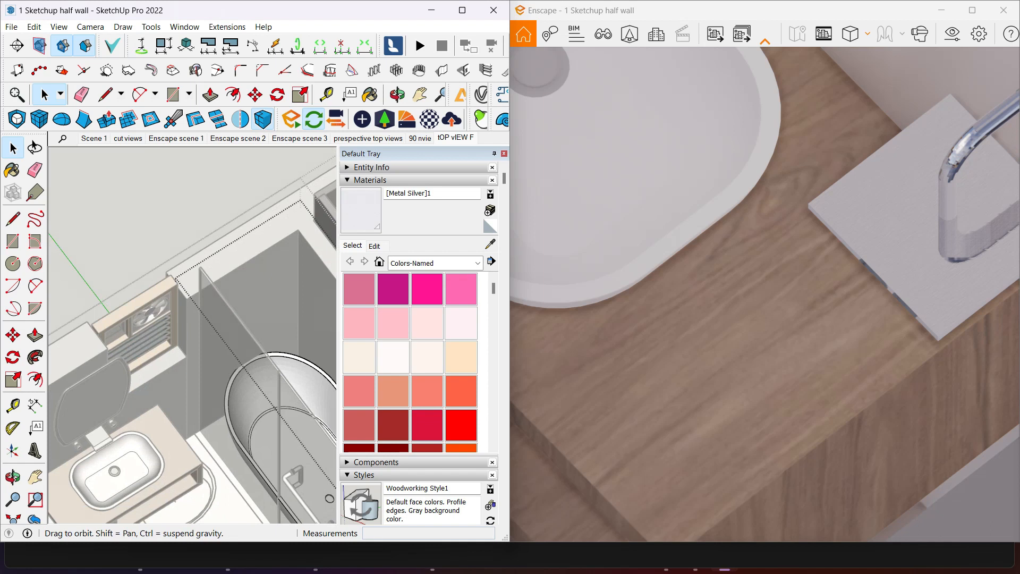
middle_click_drag(202, 425, 279, 316, "shift")
scroll(244, 354, "up", 4)
double_click(289, 324)
left_click(290, 324)
double_click(289, 324)
left_click(289, 324)
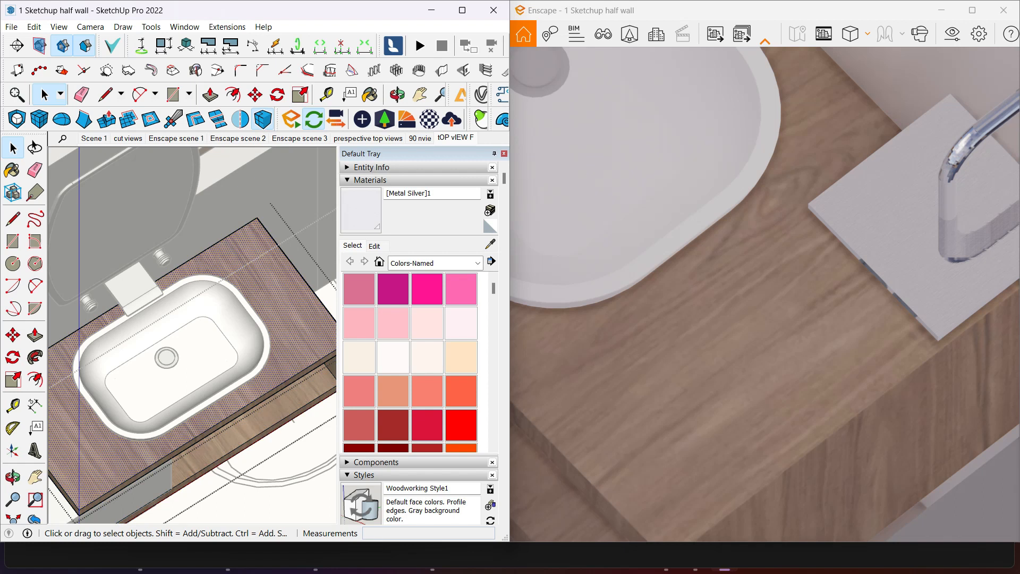
Sample the countertop's Veneer_A02_120cm material into the Enscape Material Editor and place the editor clear of the rendered vanity
key("b")
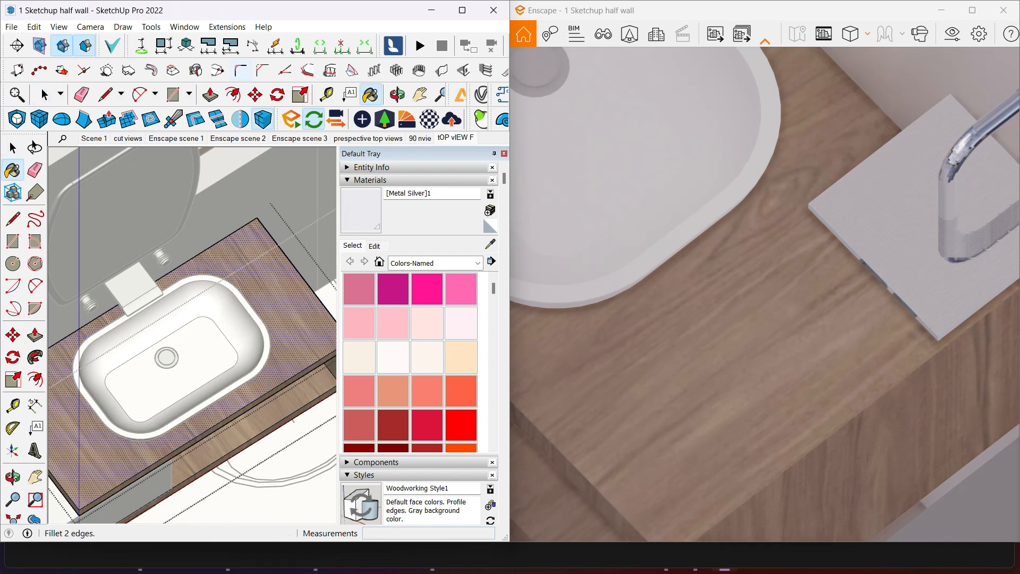
left_click(336, 119)
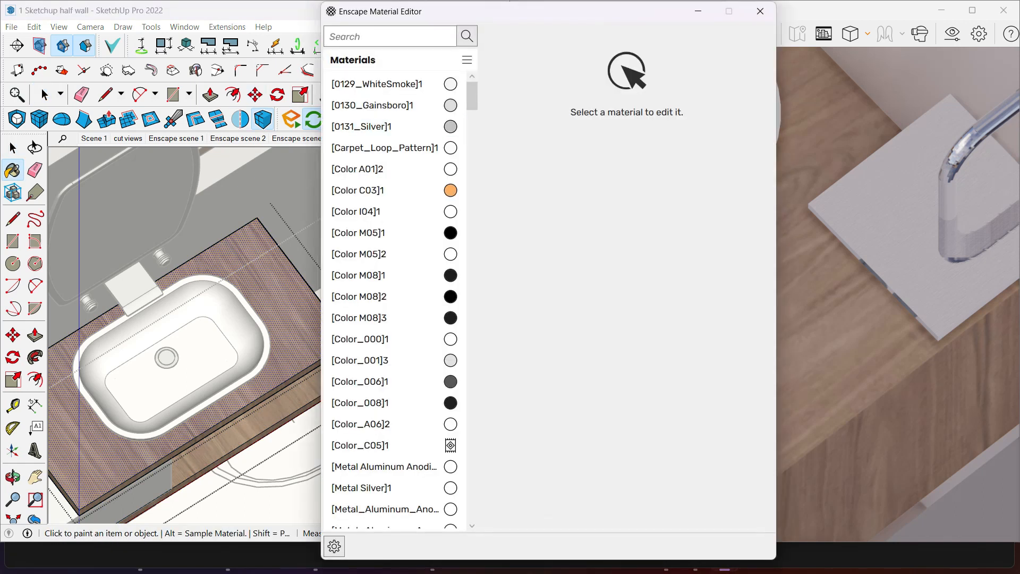
key("alt")
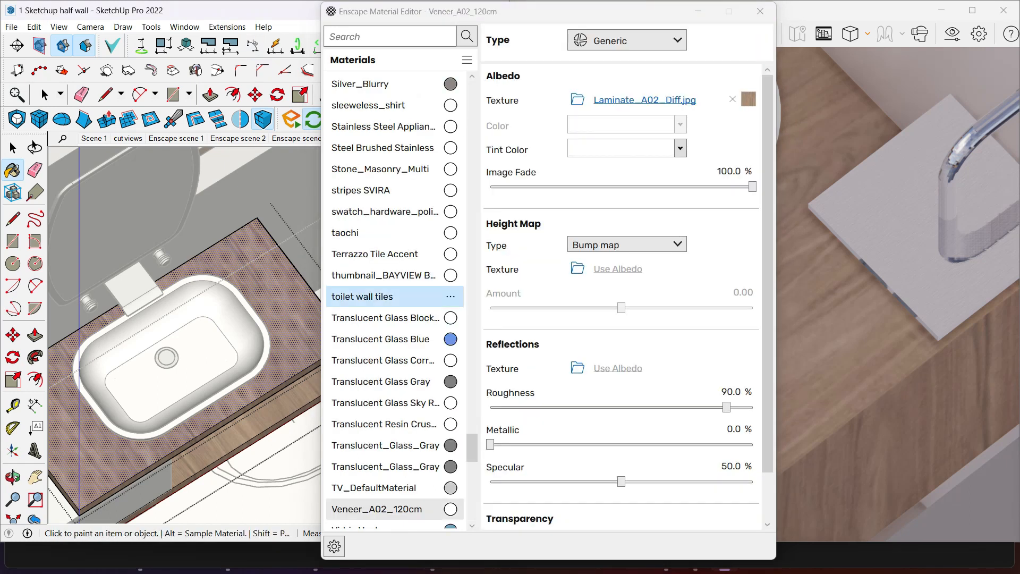
left_click_drag(651, 12, 483, 11)
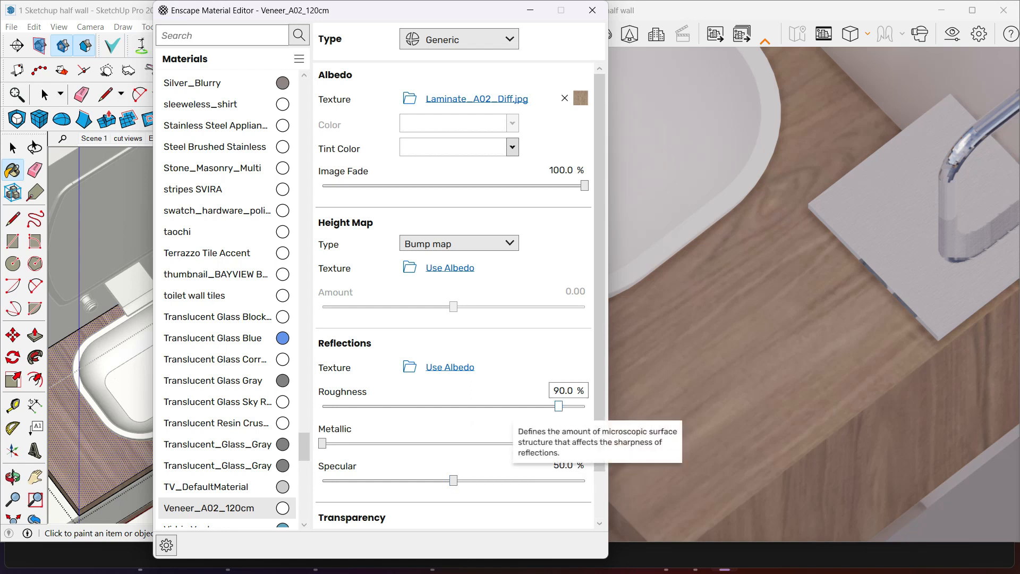
Try the veneer's reflections at 0% Roughness with Specular at 35.6% and 0%, and with Metallic at 100%
left_click_drag(558, 406, 322, 406)
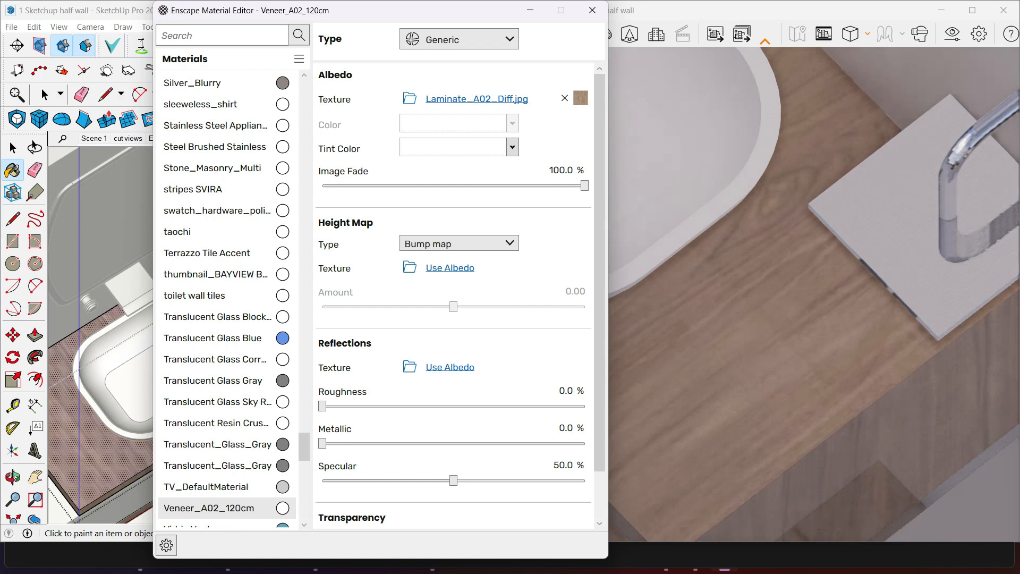
left_click_drag(427, 480, 415, 480)
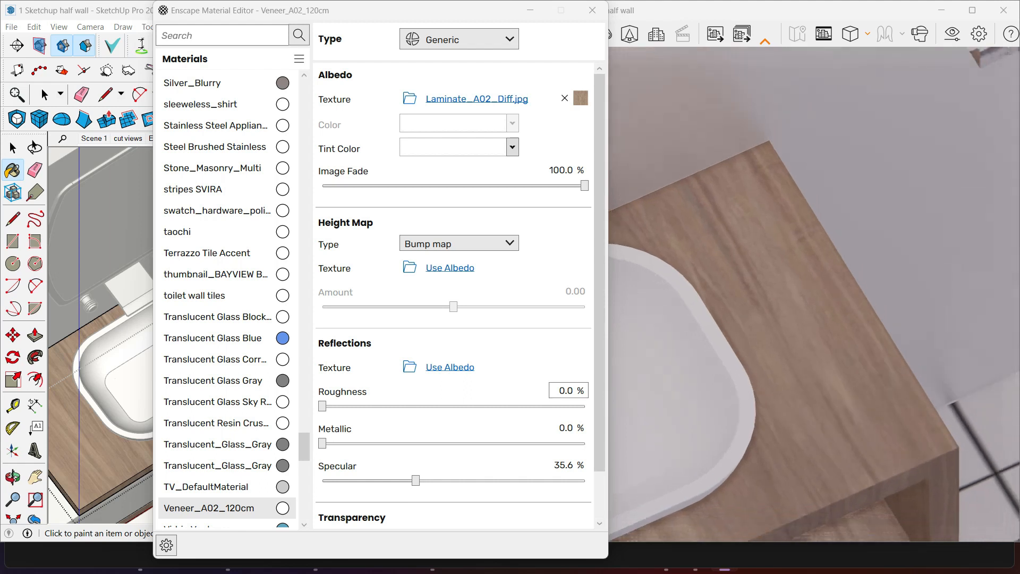
left_click_drag(323, 443, 585, 443)
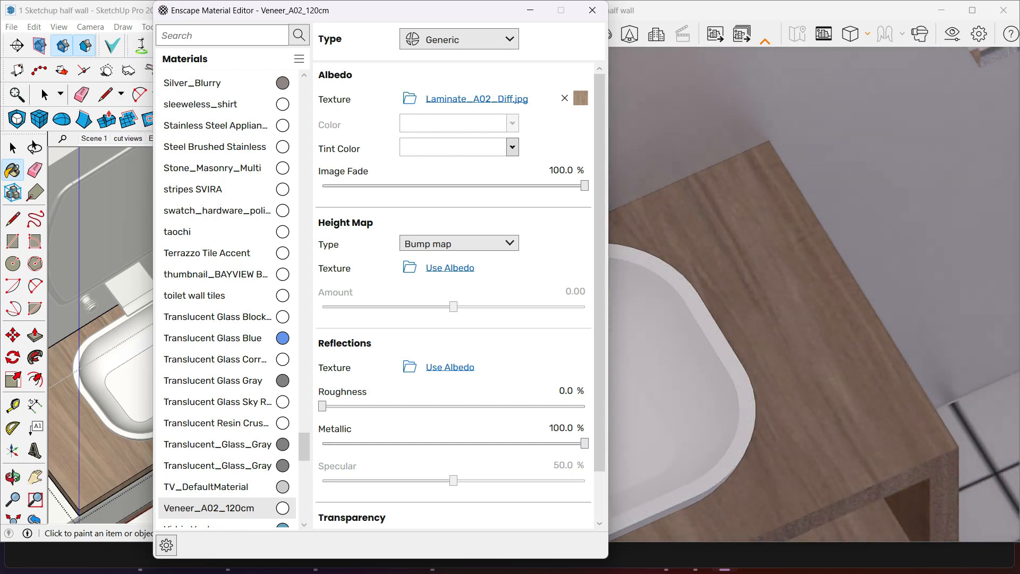
left_click_drag(584, 443, 322, 443)
left_click_drag(415, 480, 322, 480)
left_click_drag(322, 443, 584, 443)
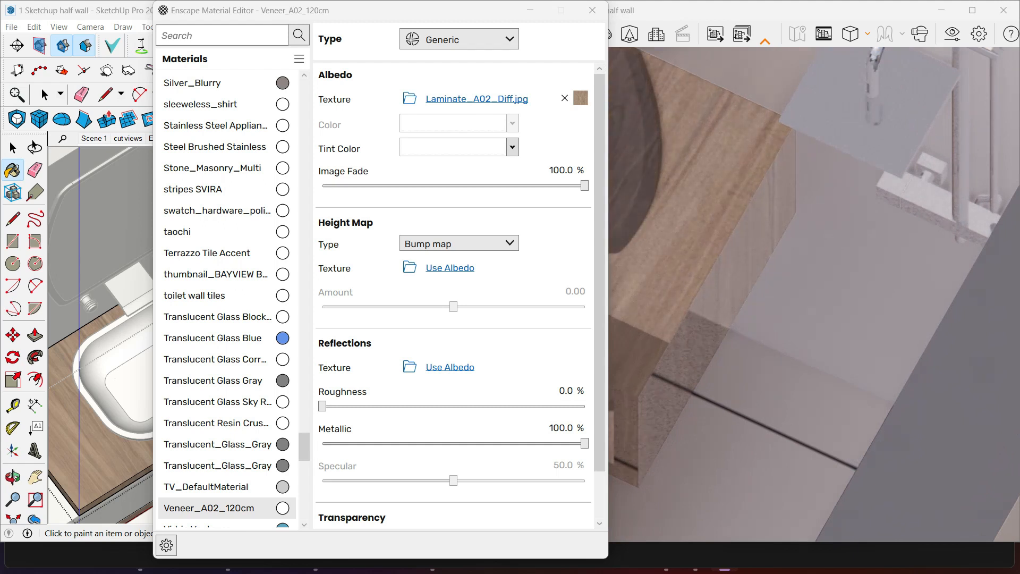
Set the veneer's Metallic and Specular to 0% and its Roughness to 100%
left_click_drag(584, 443, 321, 443)
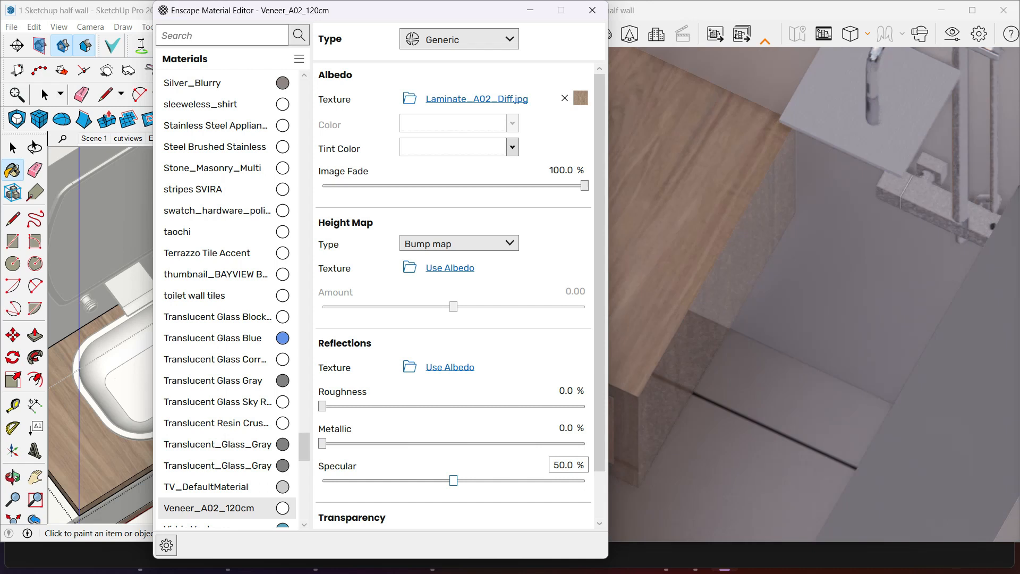
left_click_drag(453, 480, 321, 480)
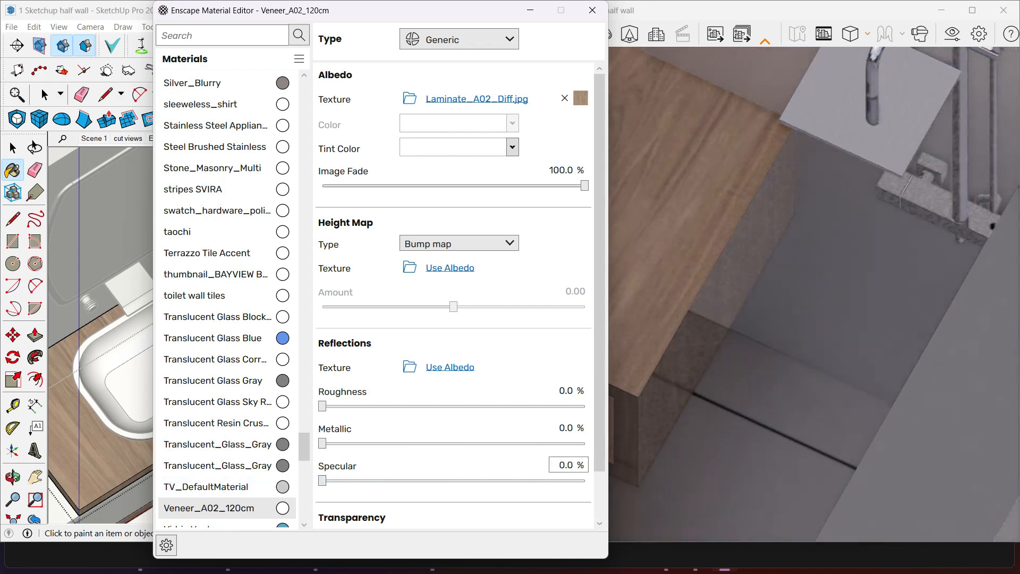
left_click_drag(322, 406, 585, 406)
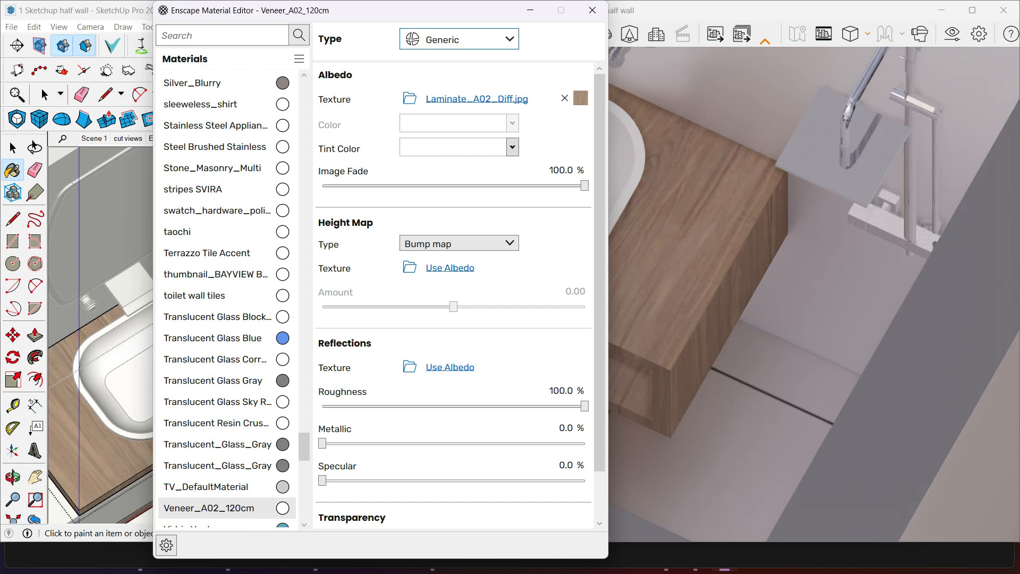
Try the Carpet type on the Veneer_A02_120cm material and look over its height and height variation settings
left_click(459, 39)
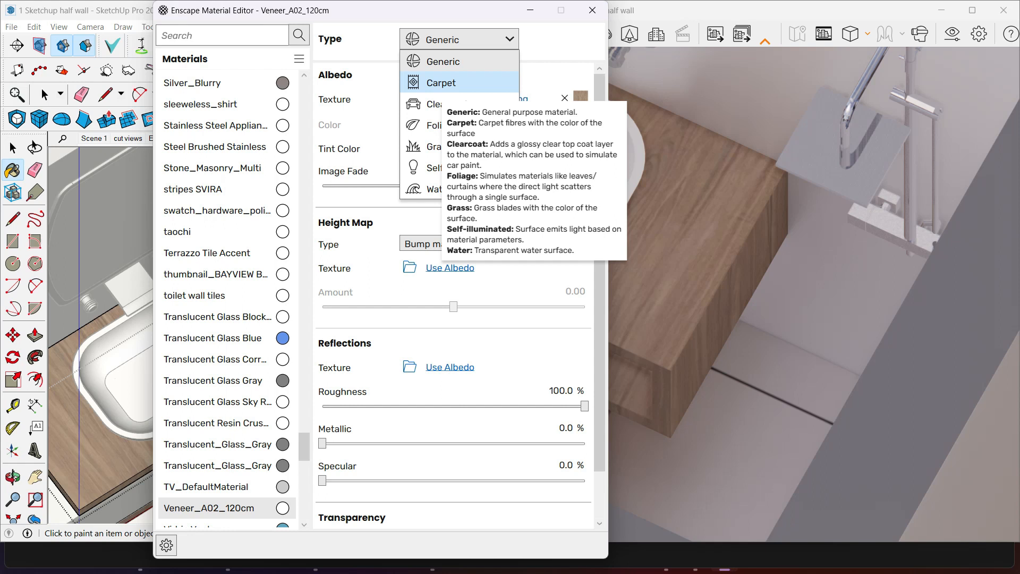
left_click(440, 82)
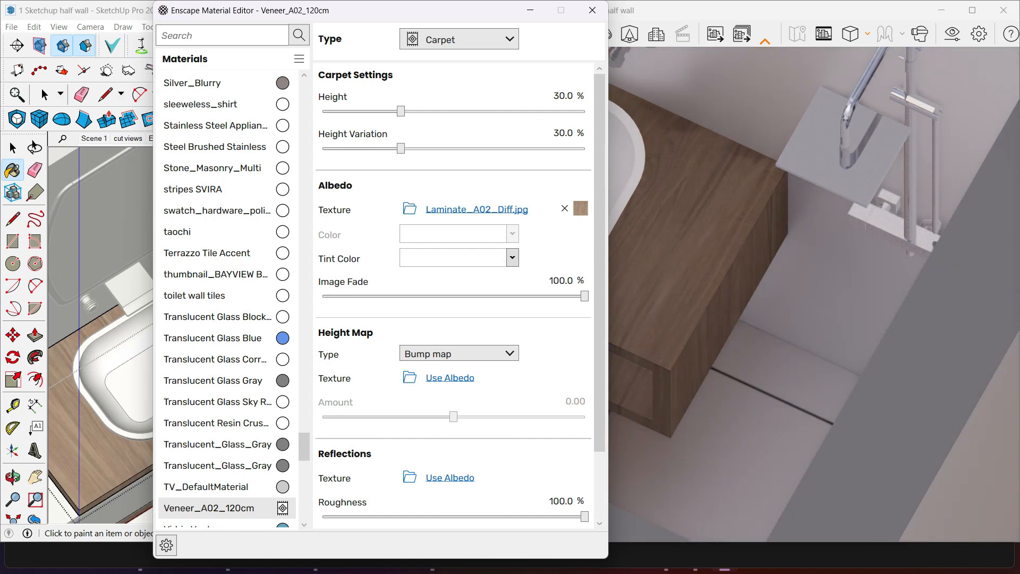
left_click(459, 38)
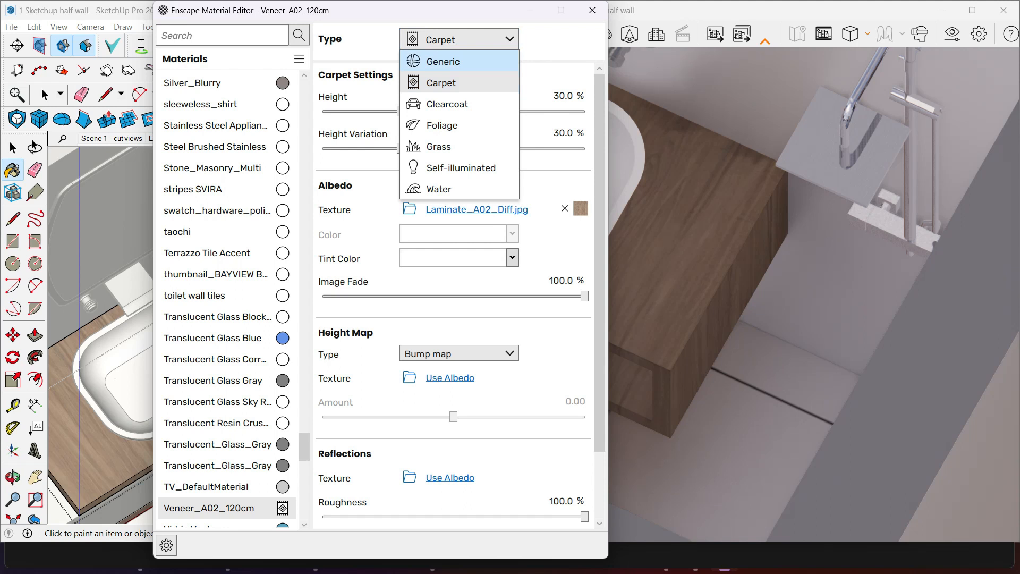
key("Escape")
scroll(461, 296, "down", 1)
scroll(461, 297, "up", 1)
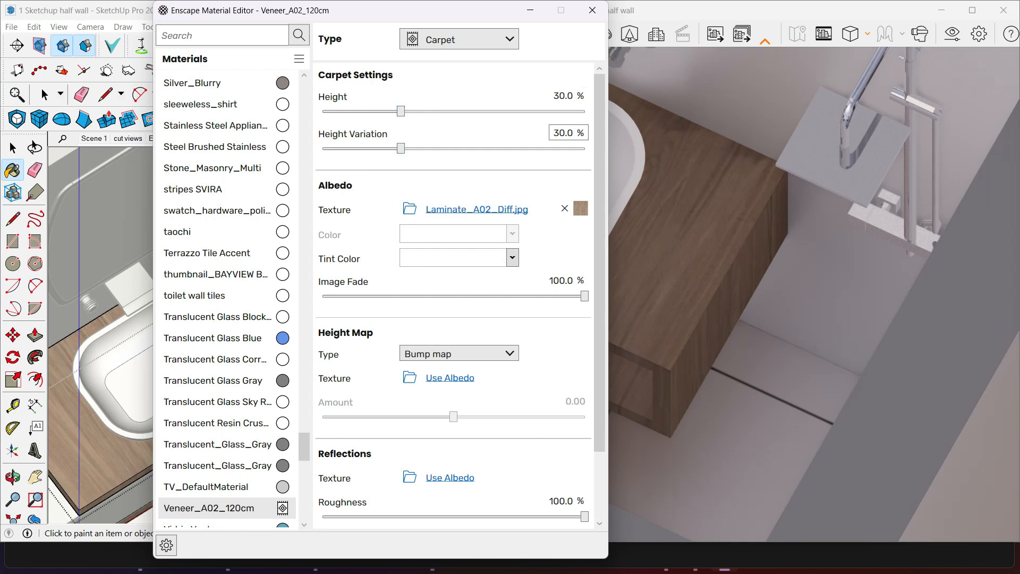
Change the Veneer_A02_120cm material's type to Clearcoat
left_click(459, 40)
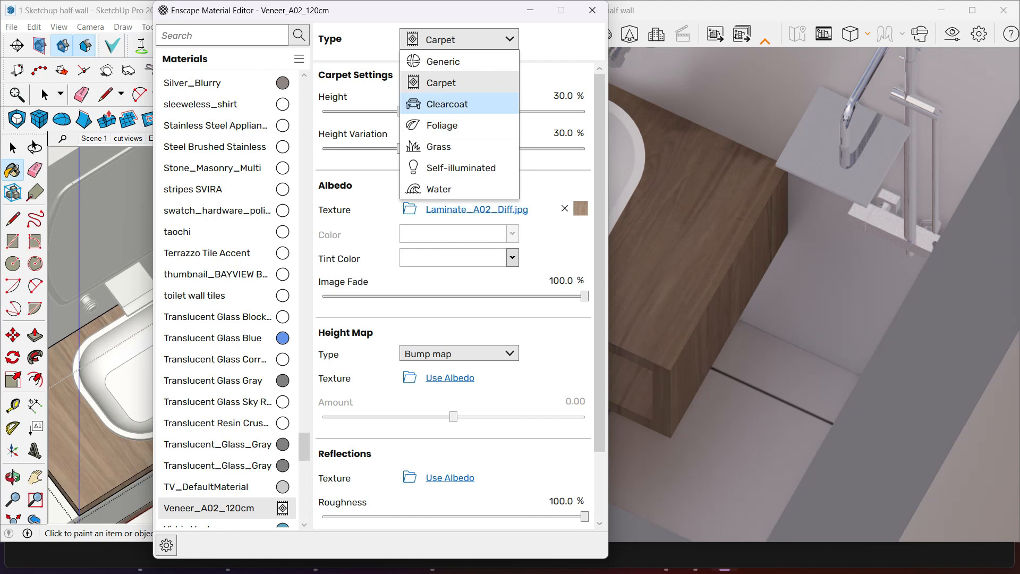
left_click(447, 103)
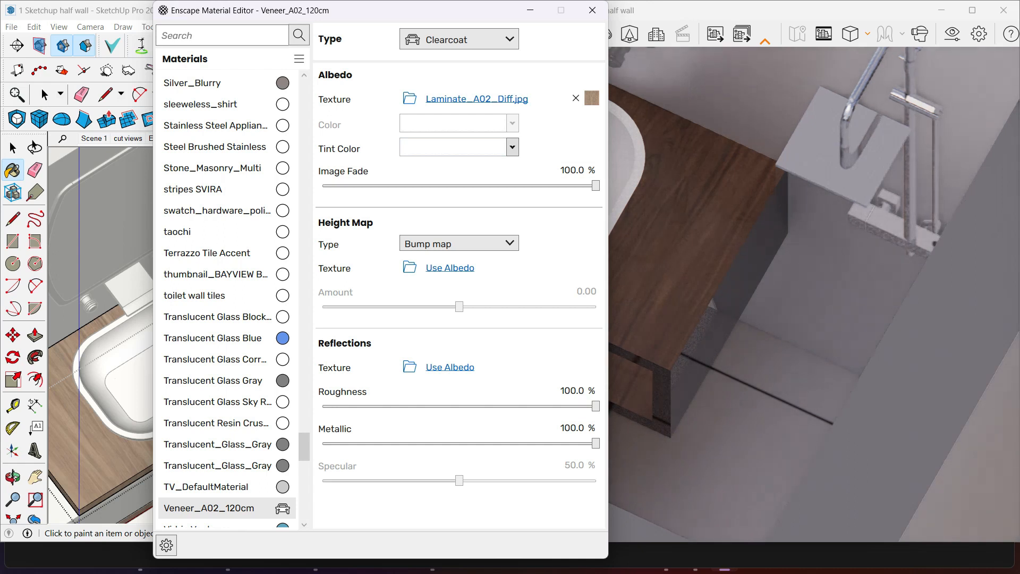
Change the Veneer_A02_120cm material's type from Clearcoat to Generic
left_click(459, 39)
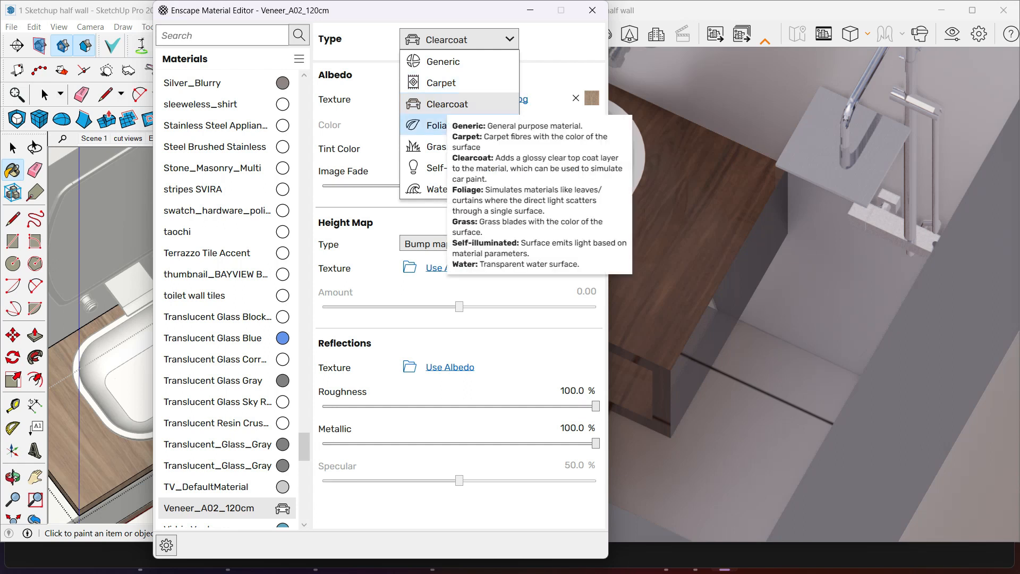
left_click(458, 40)
left_click(458, 41)
left_click(446, 61)
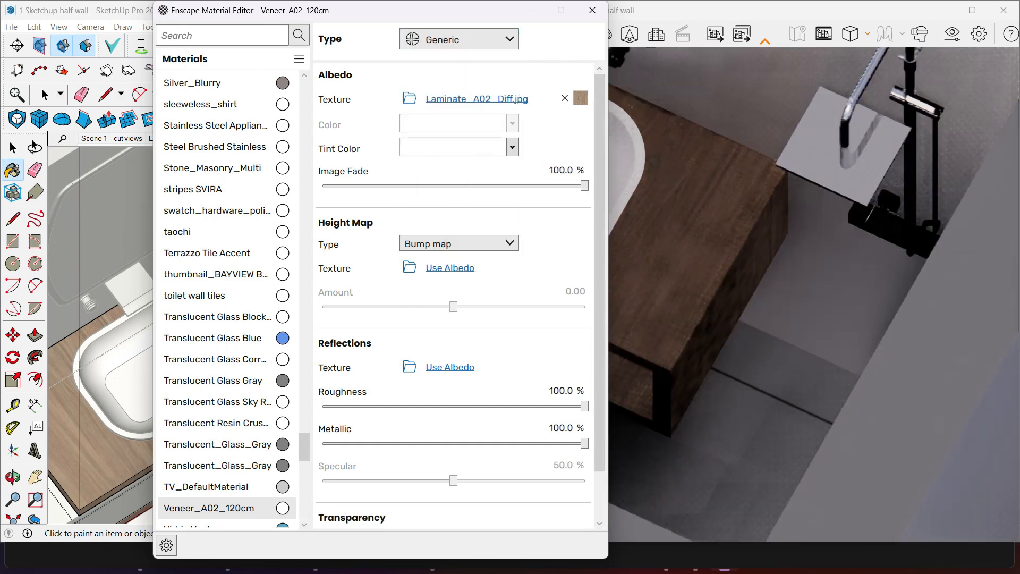
Try the Water type on the Veneer_A02_120cm material and return it to Generic
left_click(458, 40)
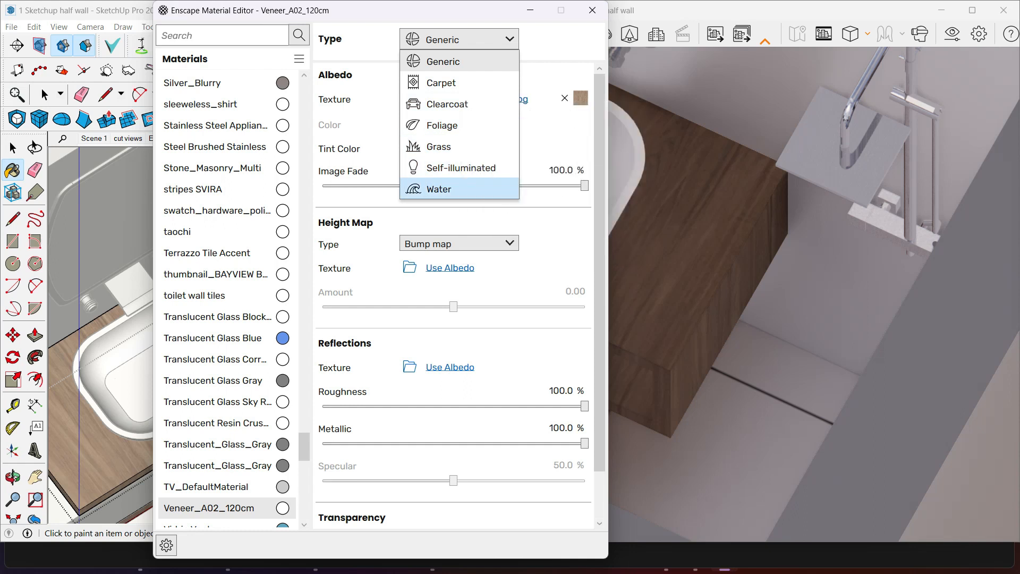
key("Escape")
left_click(459, 40)
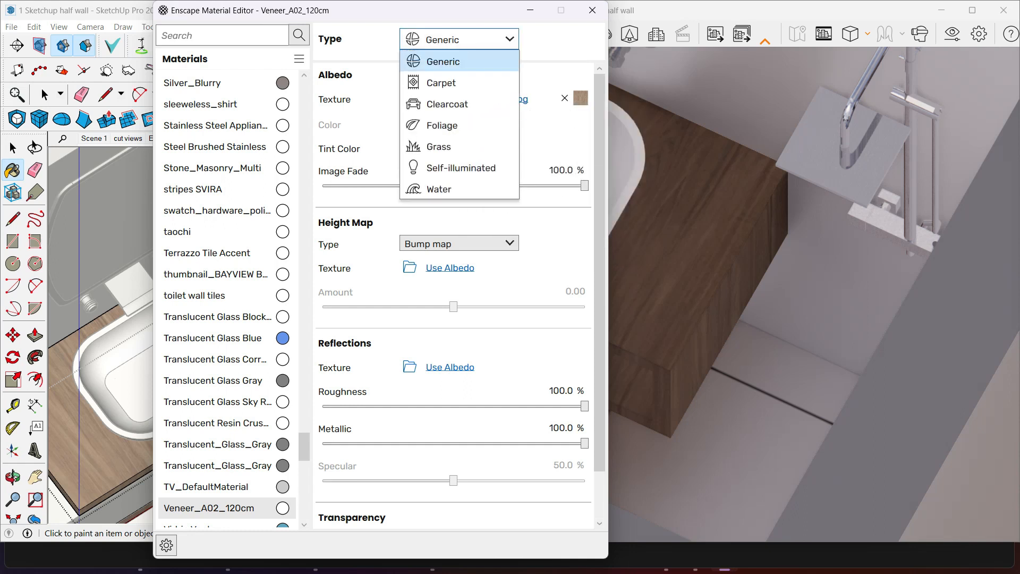
key("Escape")
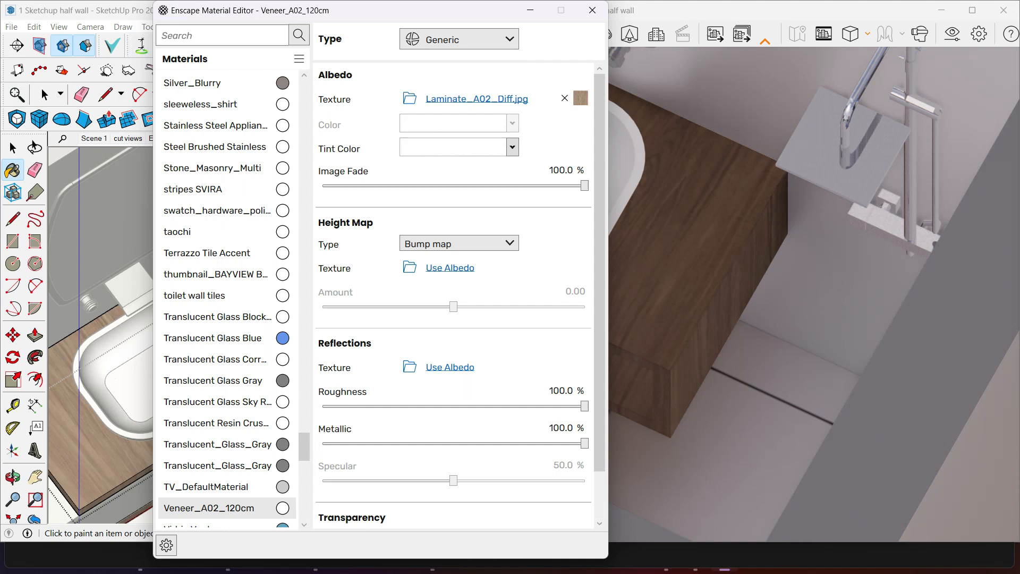
left_click(460, 40)
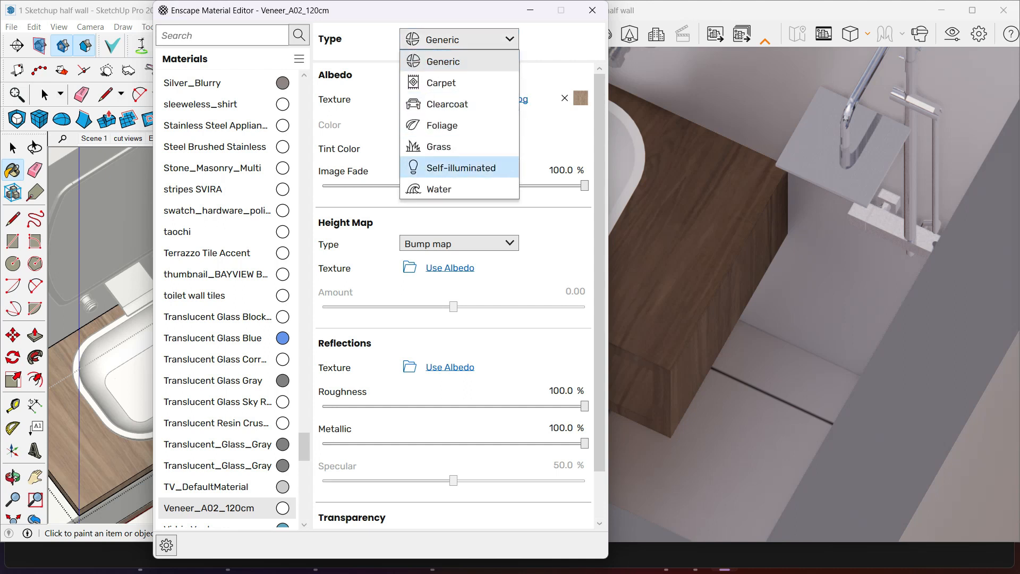
left_click(459, 189)
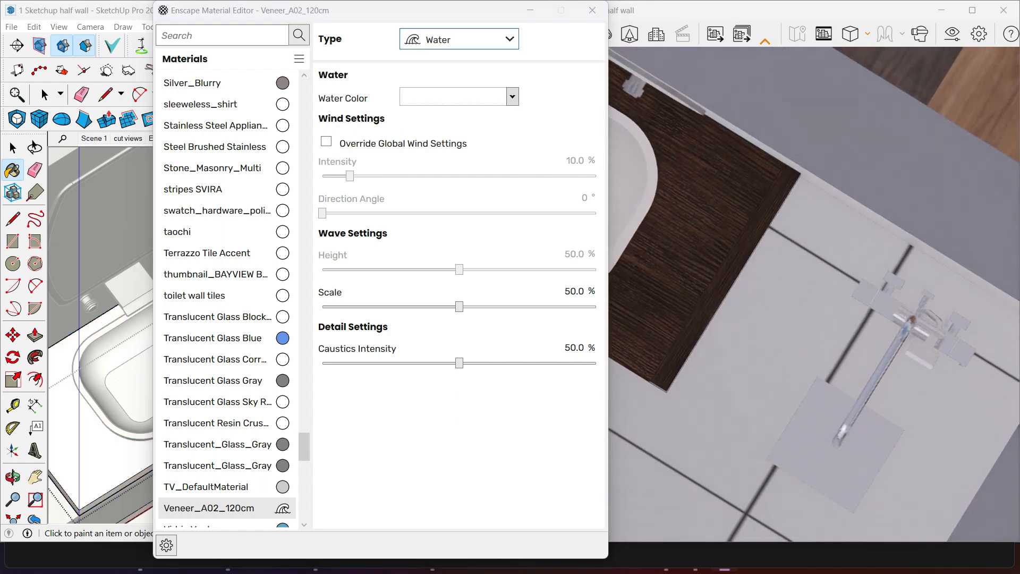
left_click(459, 39)
left_click(447, 62)
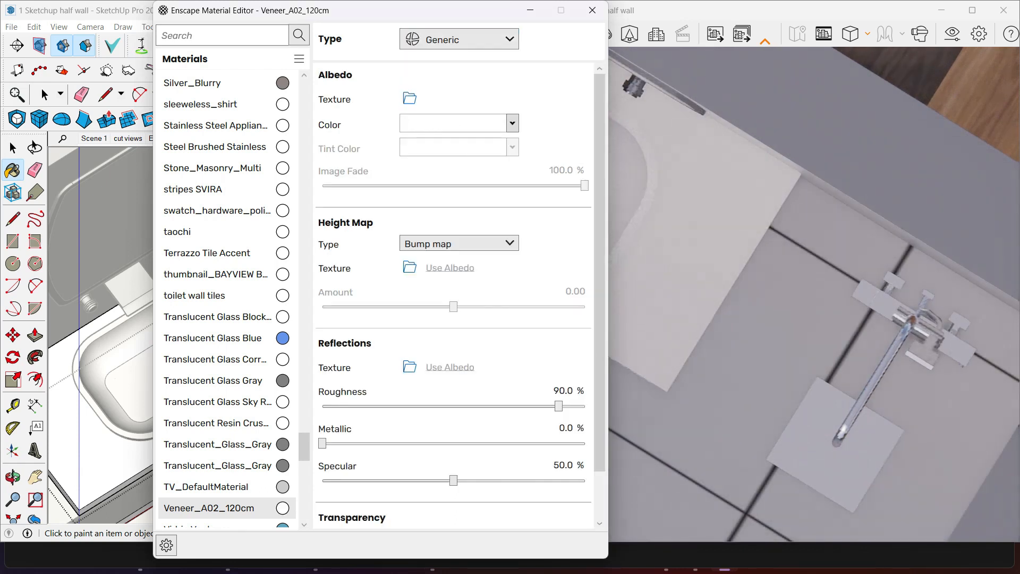
Examine the vanity and the surrounding bathroom floor and half wall in the rendered view from several angles
right_click_drag(813, 319, 787, 223)
right_click_drag(812, 297, 725, 279)
scroll(797, 295, "down", 5)
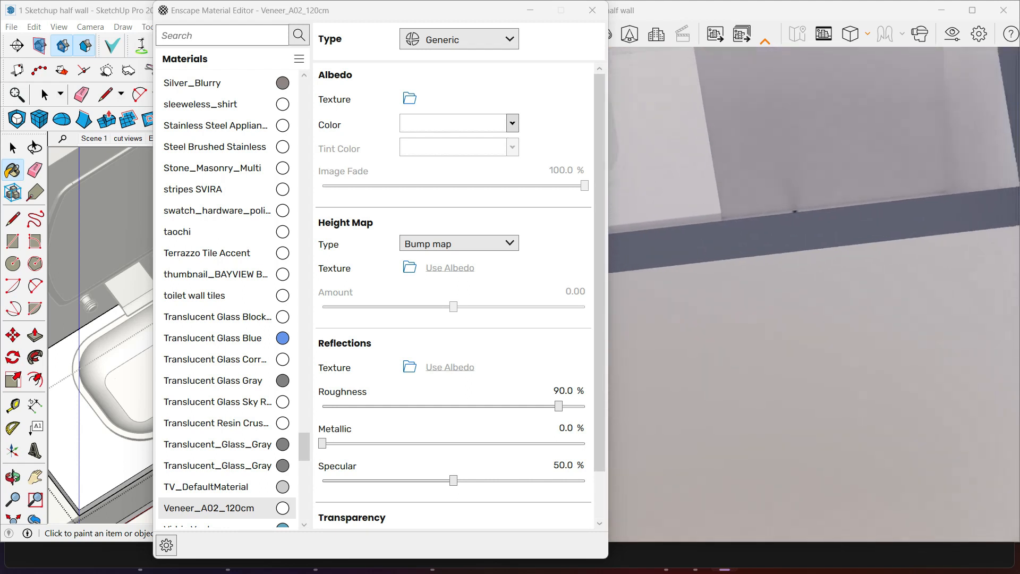
right_click_drag(813, 297, 736, 281)
scroll(812, 297, "up", 2)
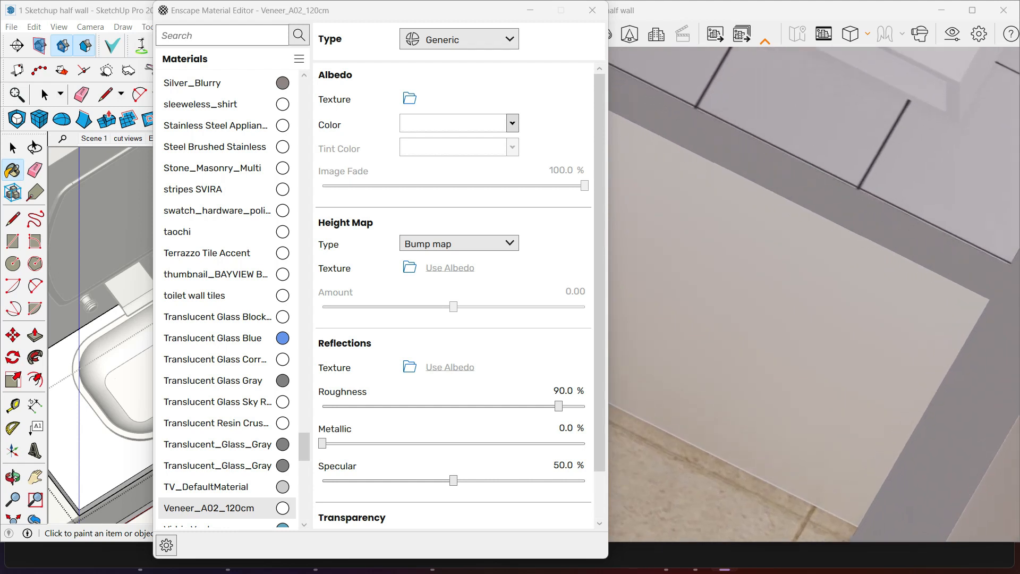
right_click_drag(813, 297, 805, 332)
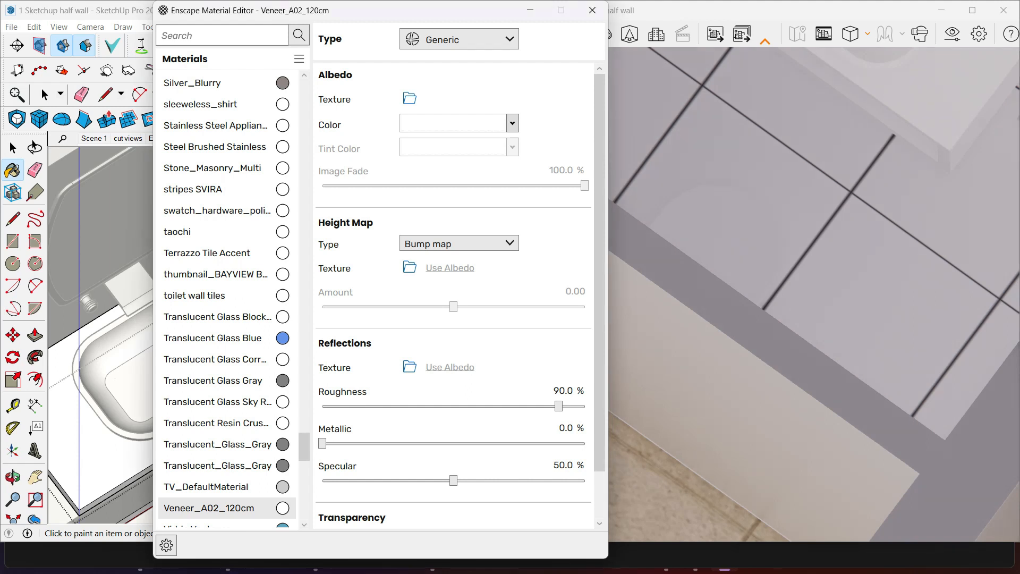
left_click_drag(458, 10, 467, 24)
left_click(770, 286)
right_click_drag(771, 287, 789, 338)
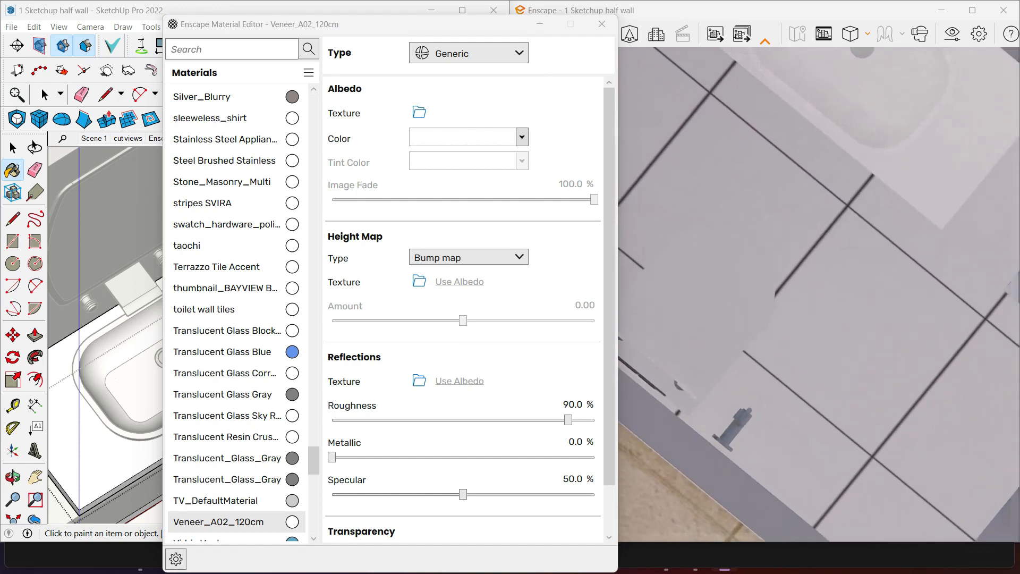
scroll(770, 293, "down", 5)
right_click_drag(771, 292, 791, 255)
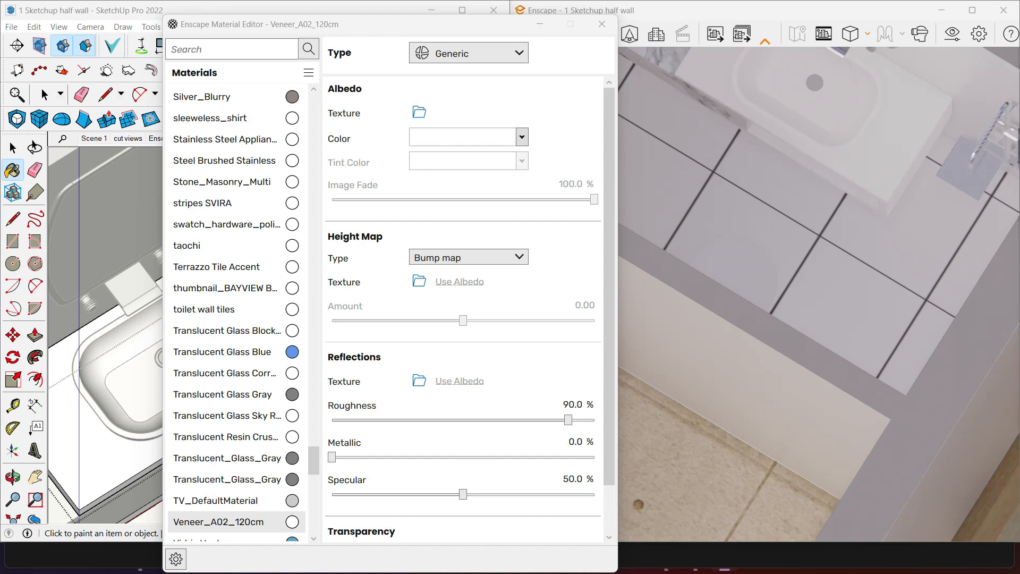
Close the material editor and undo the Water type change to bring back the vanity's wood texture
left_click(45, 95)
key("Escape")
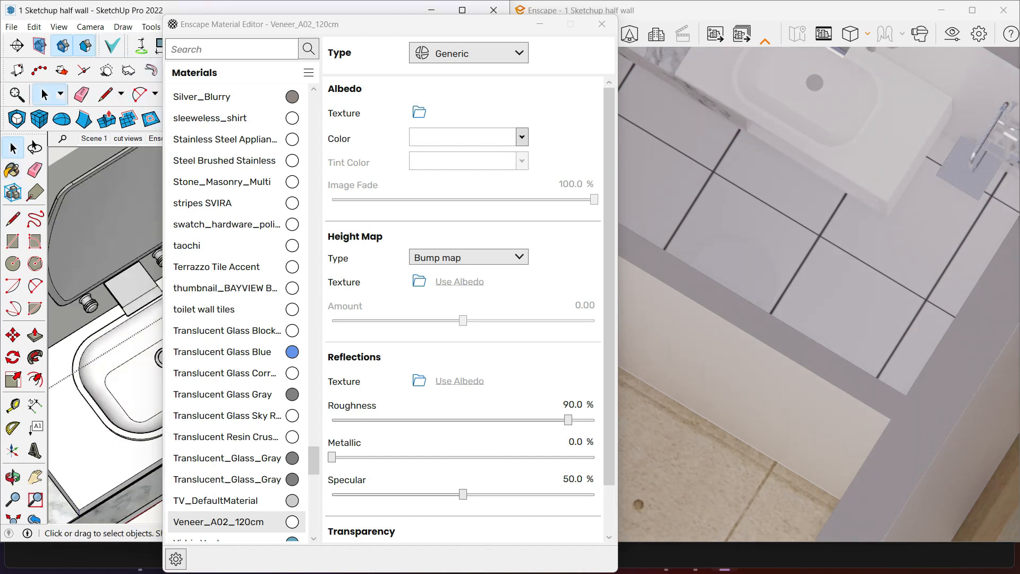
left_click(602, 24)
left_click(190, 340)
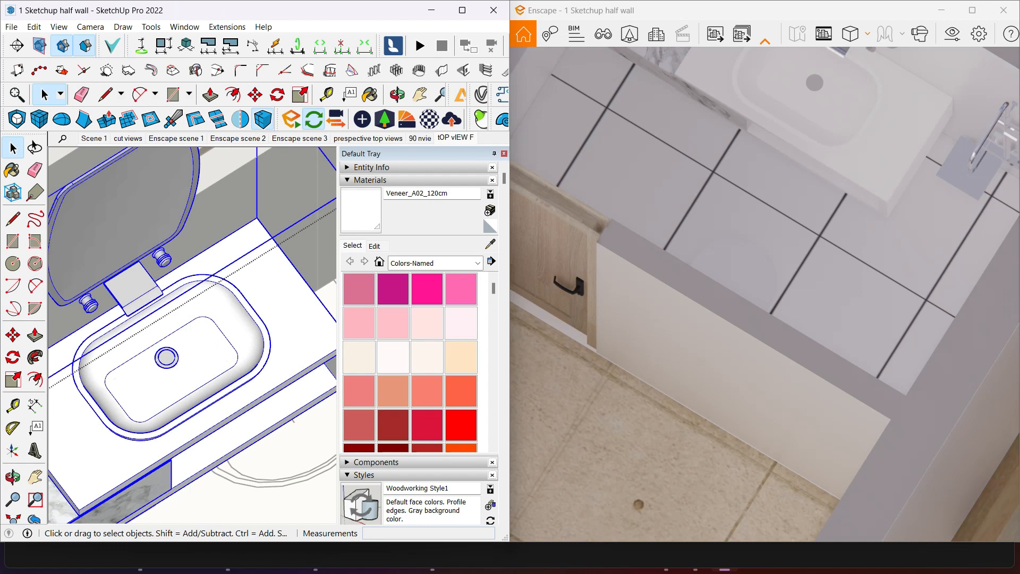
key("Escape")
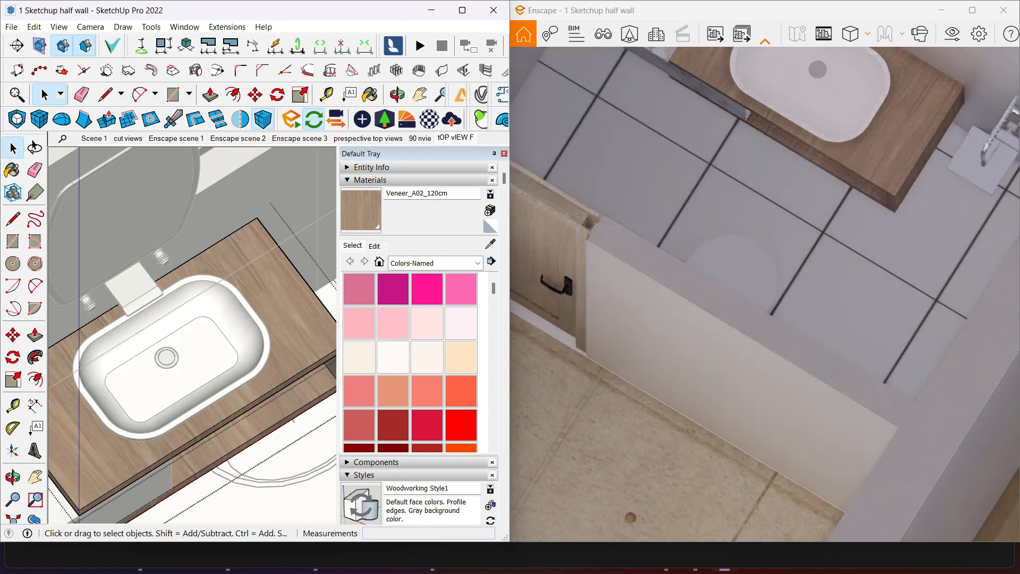
Reopen the Enscape Material Editor and sample the Carrara marble material [Color A01]2 from the model for editing
scroll(764, 294, "up", 3)
mouse_move(765, 294)
right_mouse_down()
mouse_move(680, 295)
mouse_move(717, 271)
right_mouse_up()
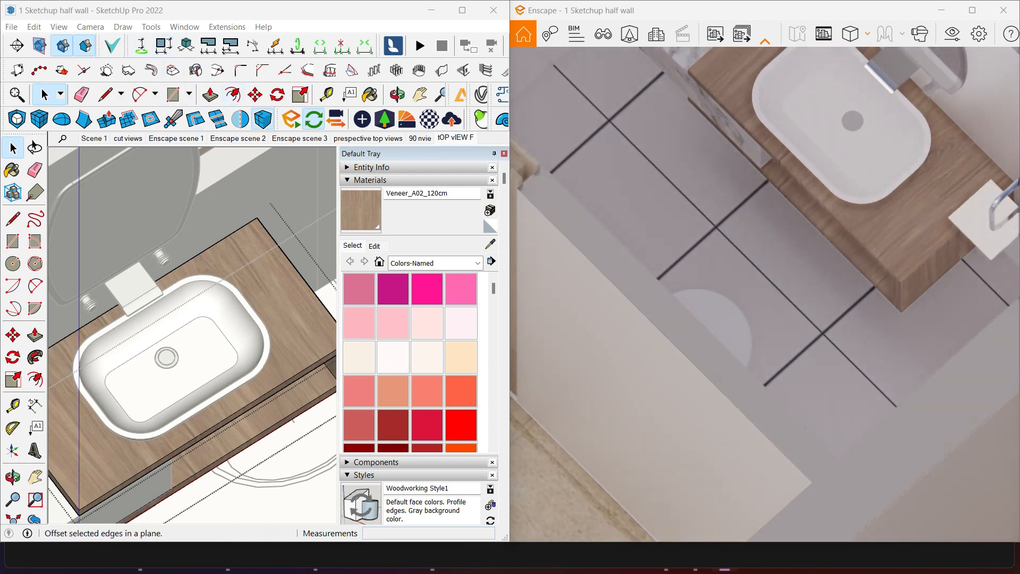
left_click(429, 119)
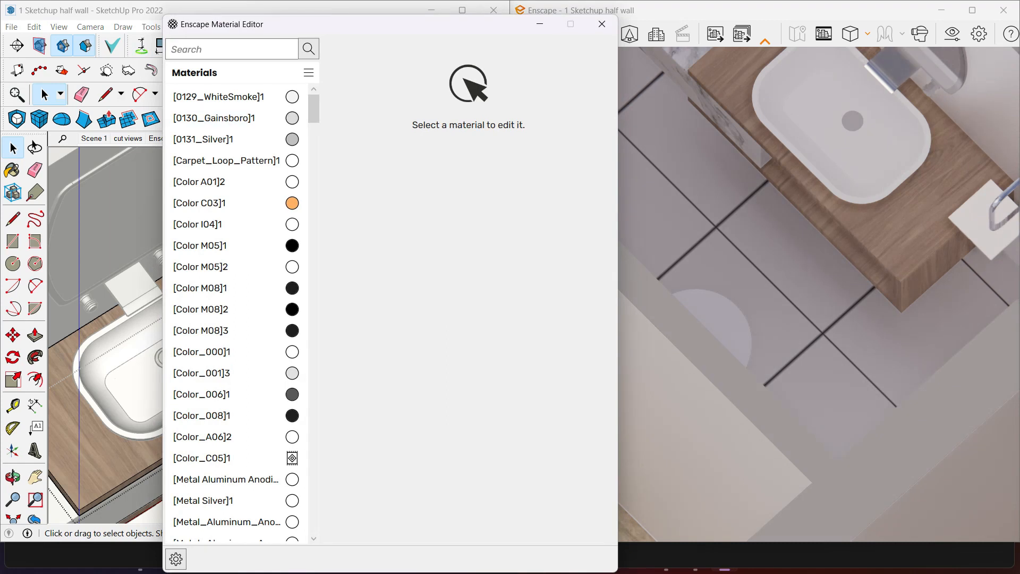
key("b")
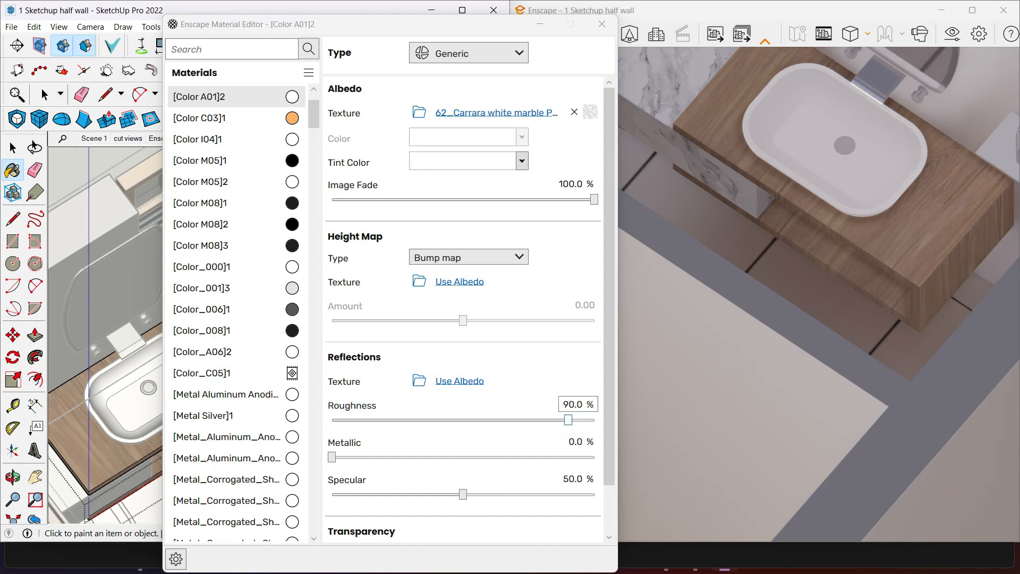
Set the [Color A01]2 marble's reflections to 52.3% Roughness, 42.1% Metallic and 71.7% Specular and inspect it in the render
left_click_drag(568, 419, 536, 420)
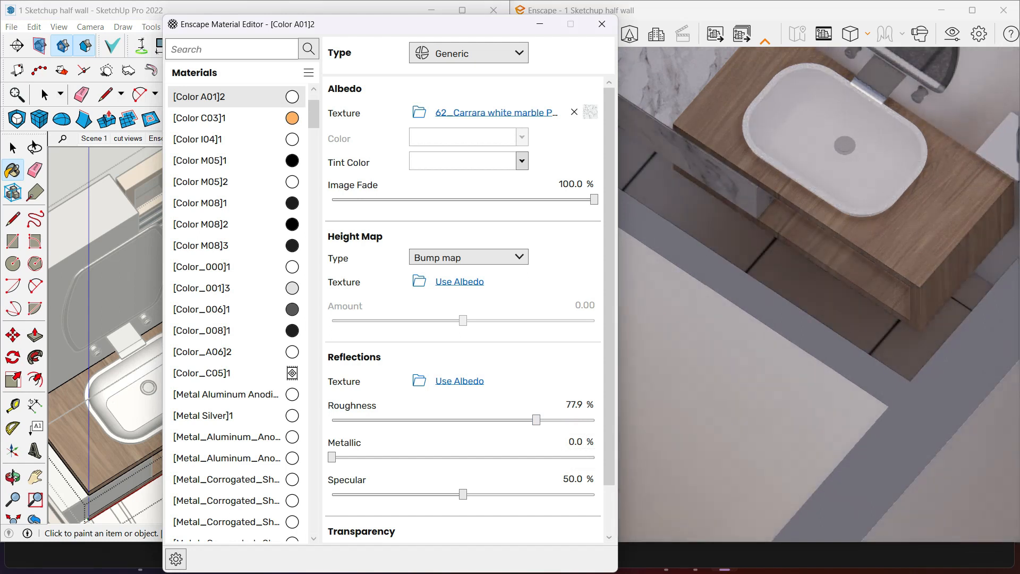
left_click_drag(462, 494, 519, 494)
left_click_drag(536, 420, 469, 419)
left_click_drag(332, 457, 442, 457)
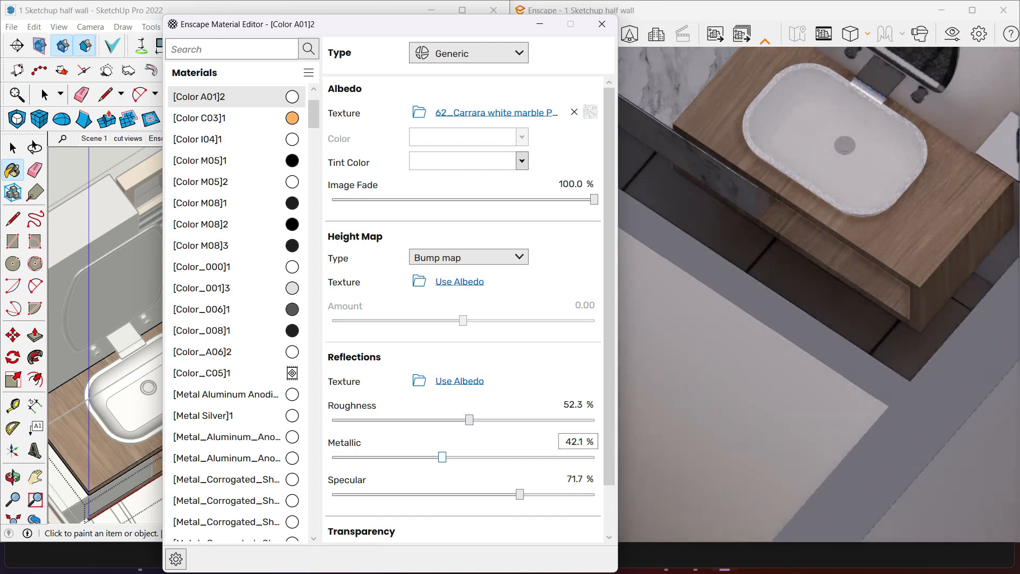
right_click_drag(839, 239, 797, 287)
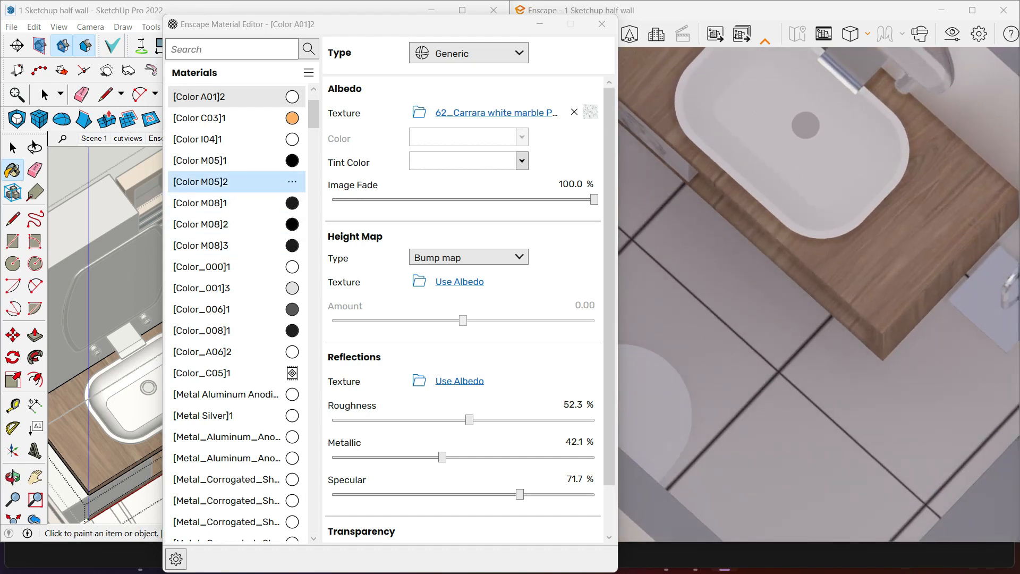
Close the material editor and open the Enscape Material Library, placing its window over the model view
left_click(230, 49)
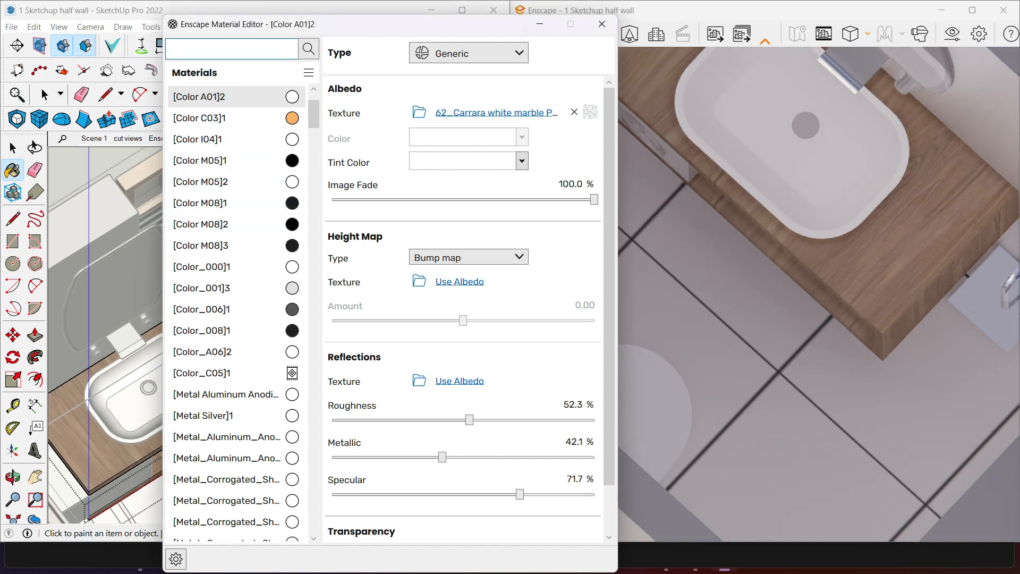
left_click(602, 24)
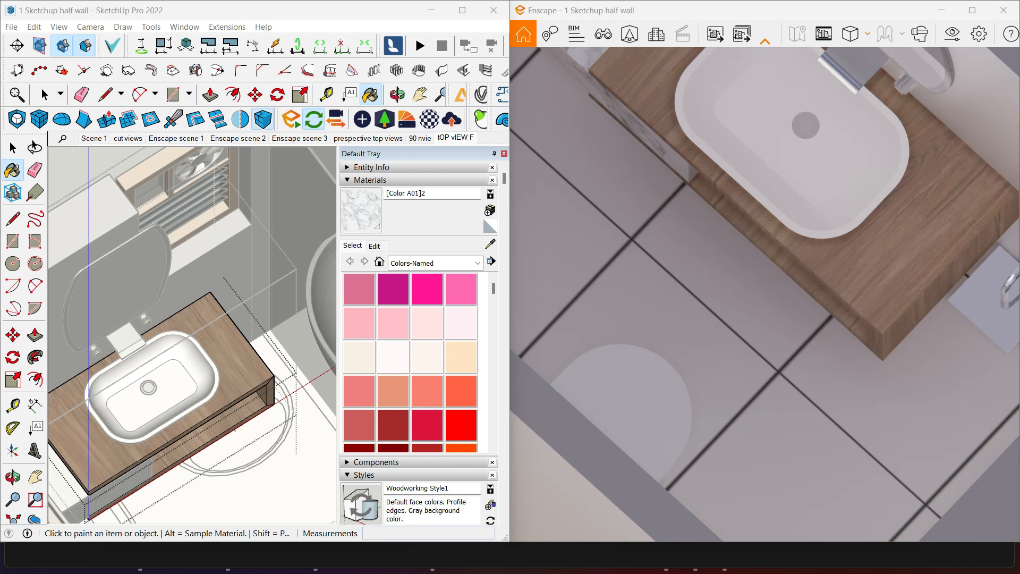
left_click(407, 119)
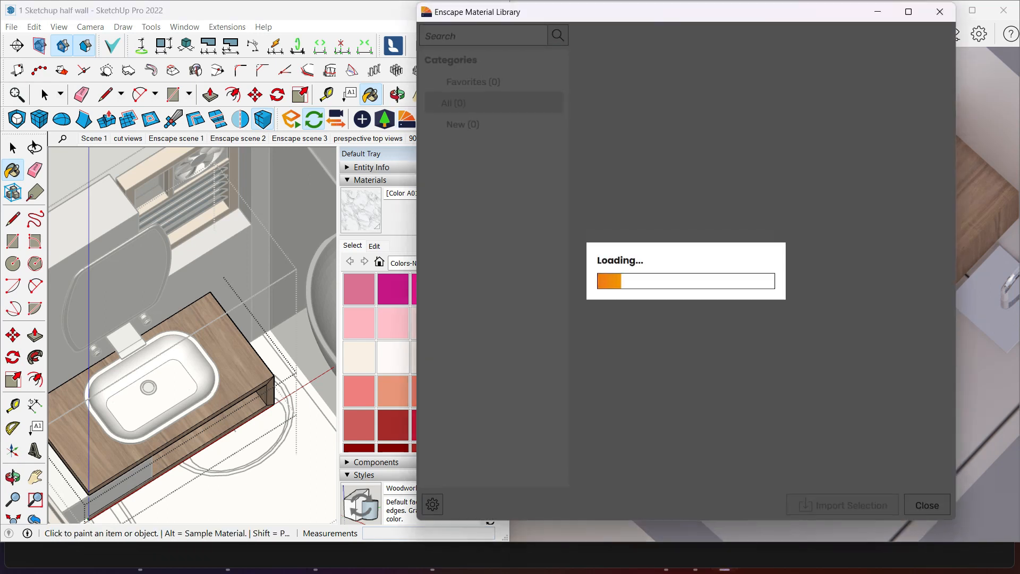
left_click_drag(637, 12, 347, 20)
Browse the library's material categories from Bricks through Plaster, including Concrete, Glass, Grounds, Metals, Misc and Pavement
left_click(183, 132)
left_click(190, 153)
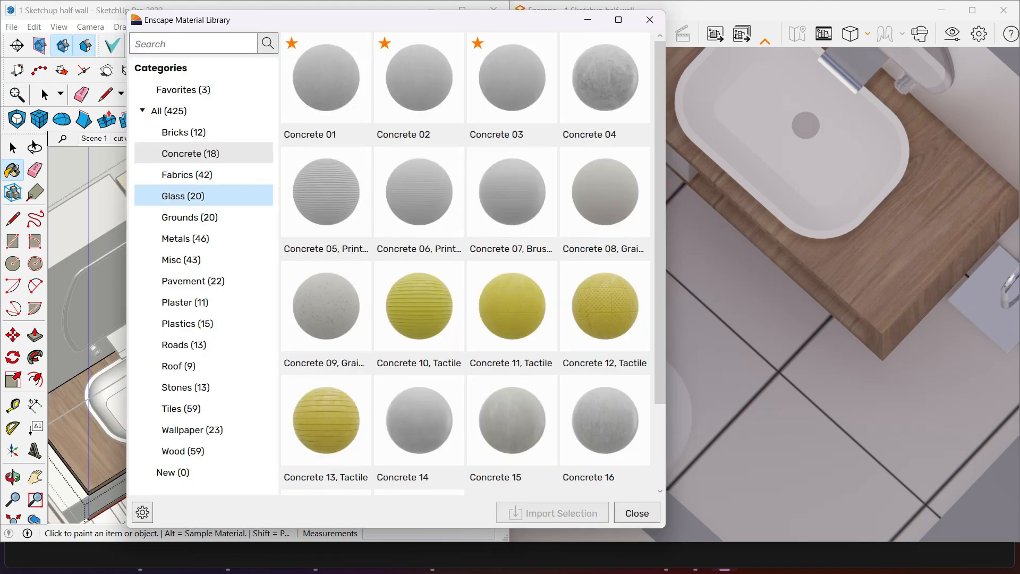
left_click(183, 195)
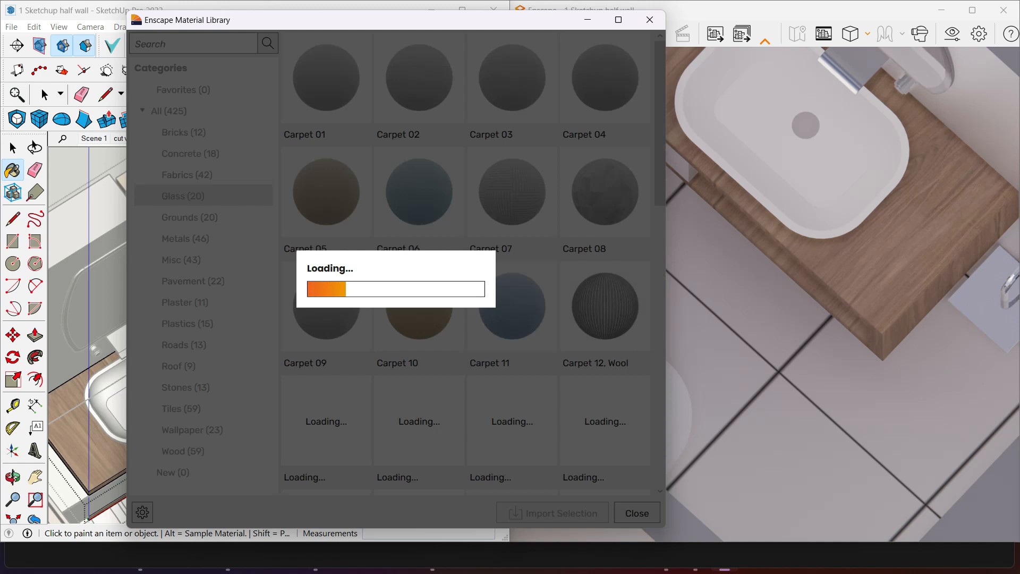
left_click(190, 217)
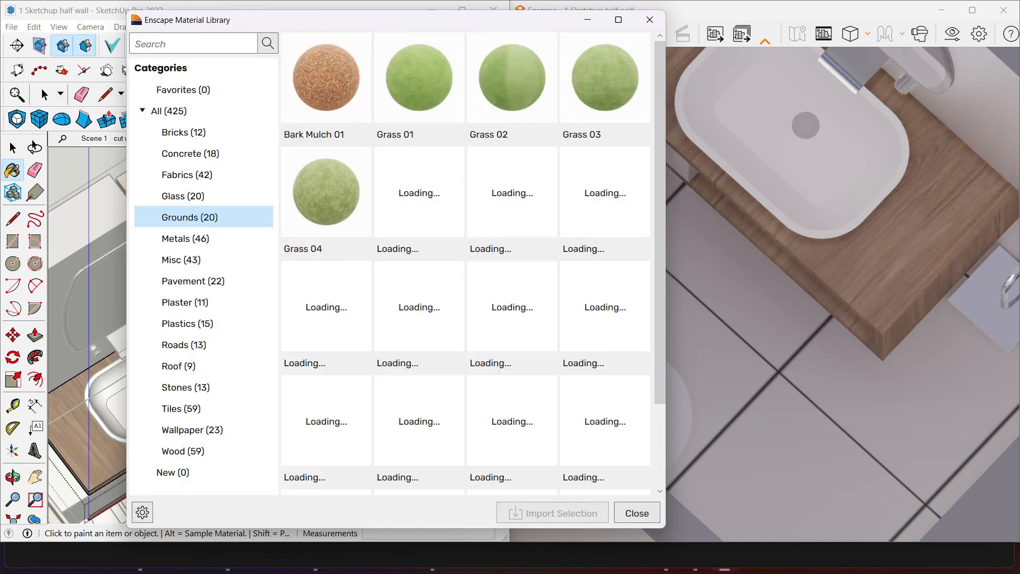
left_click(186, 239)
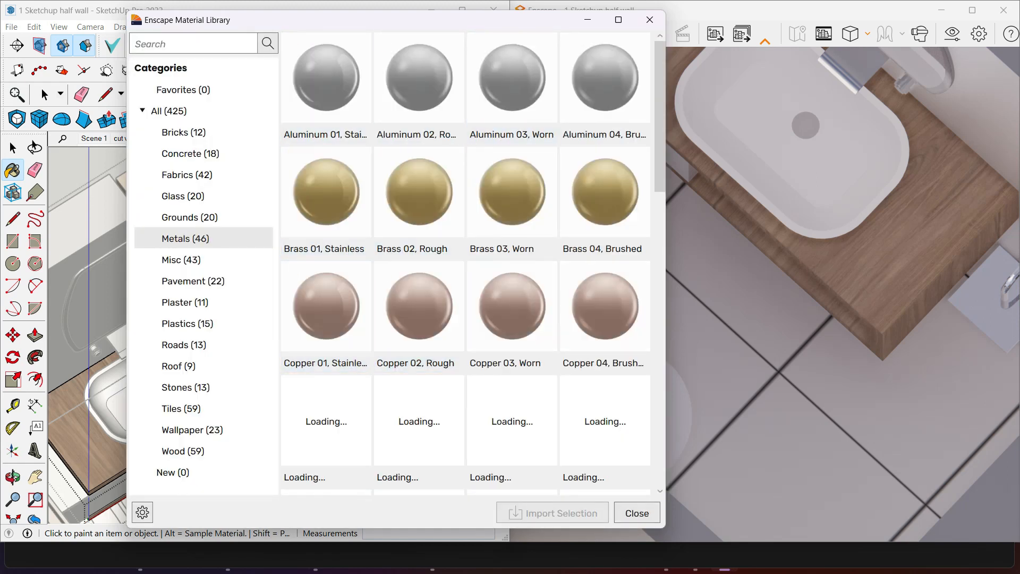
left_click(181, 260)
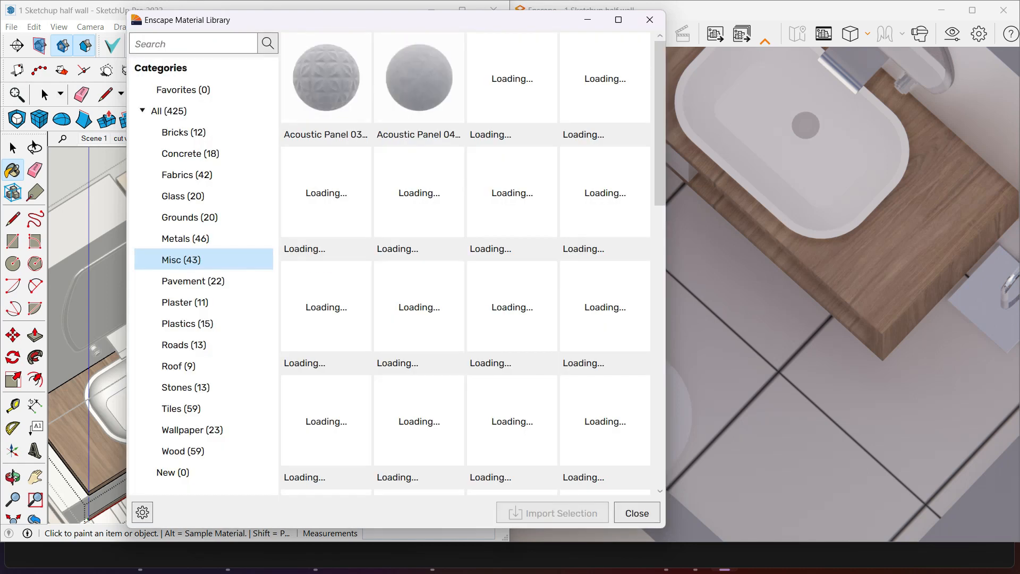
left_click(193, 280)
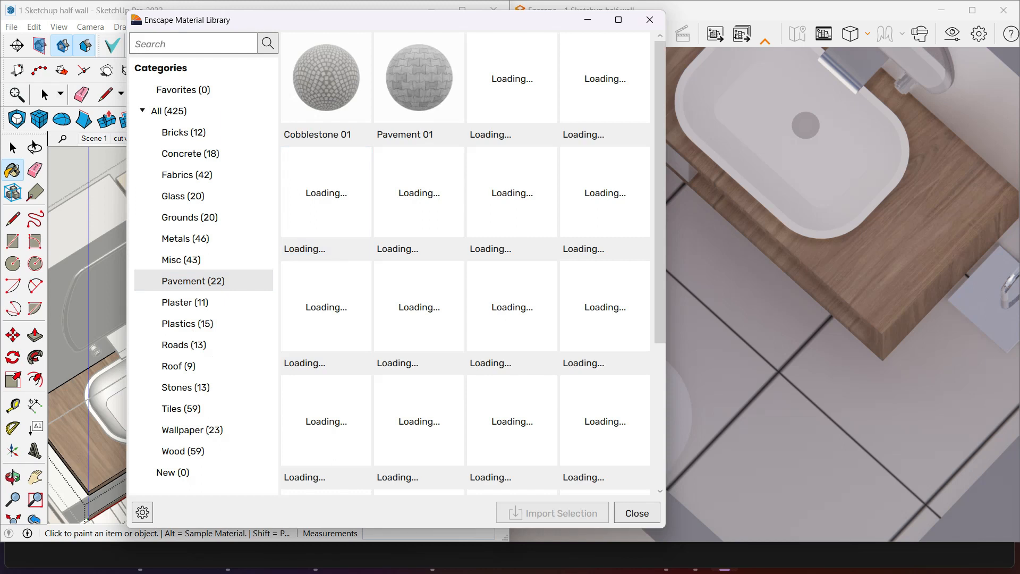
left_click(185, 302)
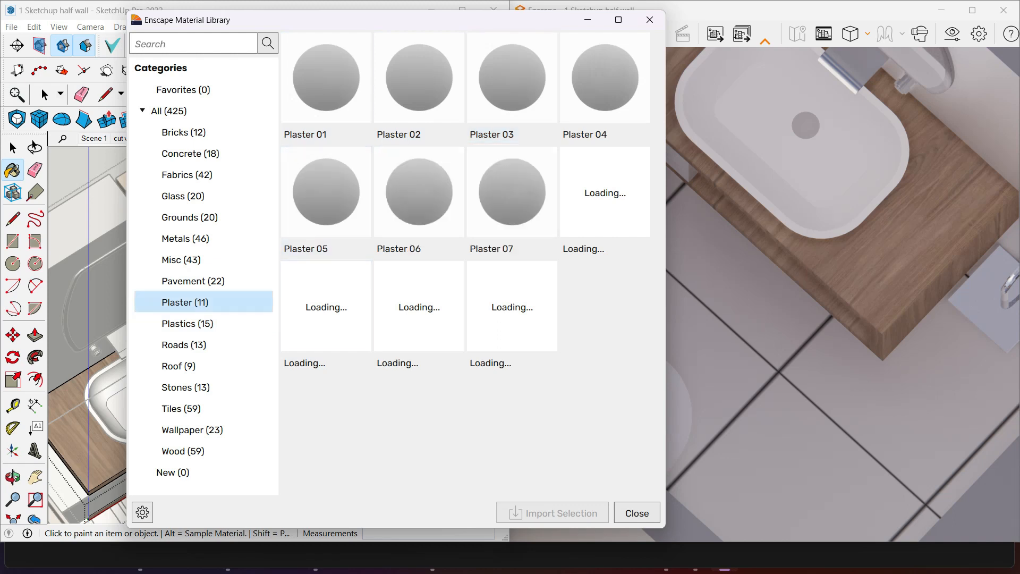
Look through the Plastics, Roads, Roof, Tiles, Wallpaper, Wood and New categories of the material library
left_click(187, 323)
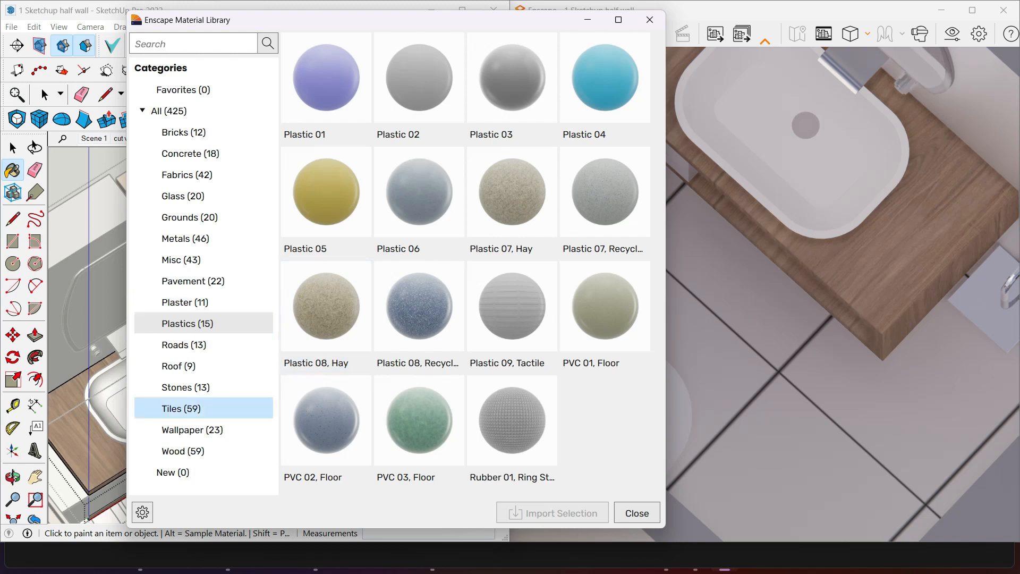
left_click(184, 345)
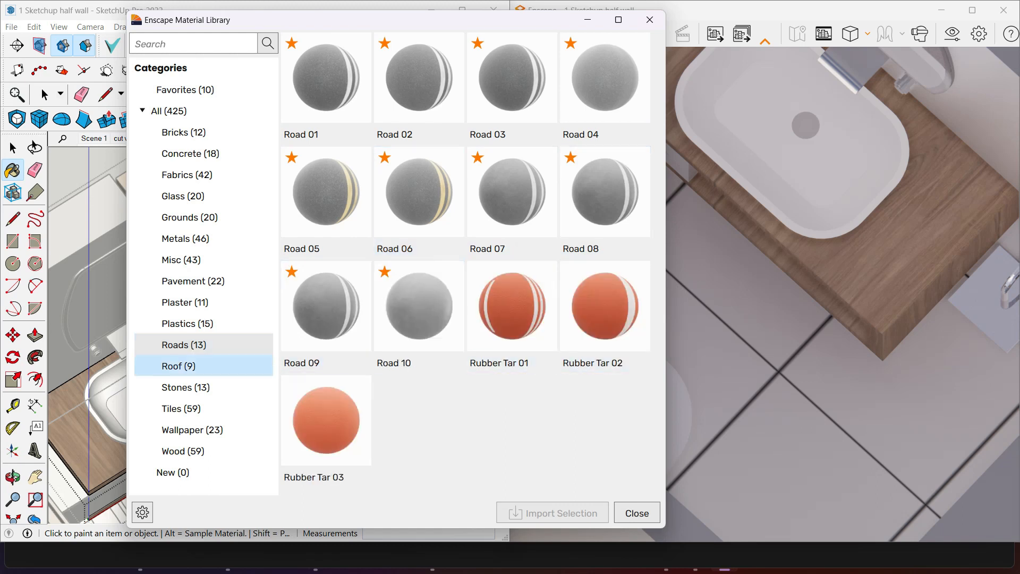
left_click(179, 365)
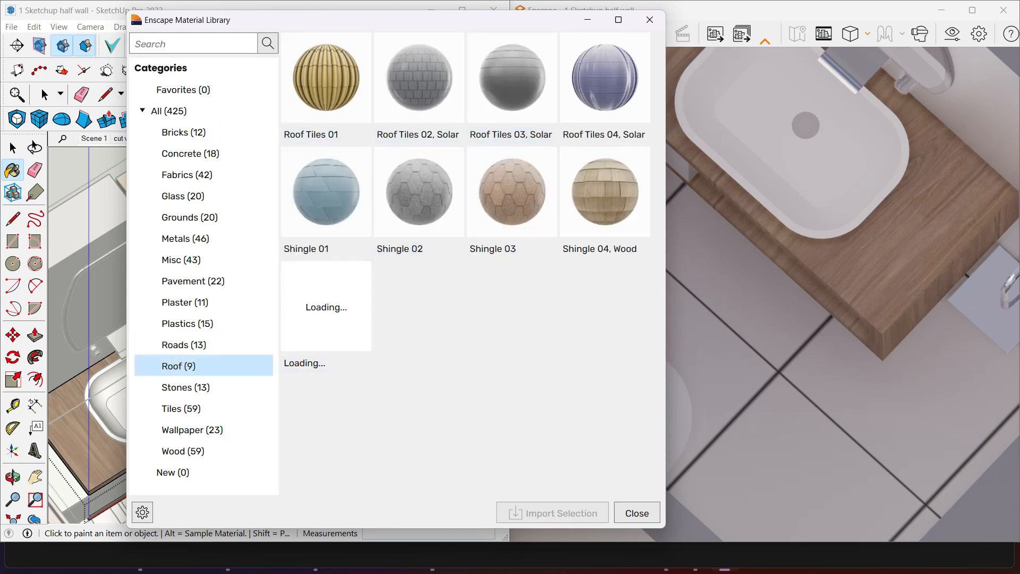
left_click(181, 409)
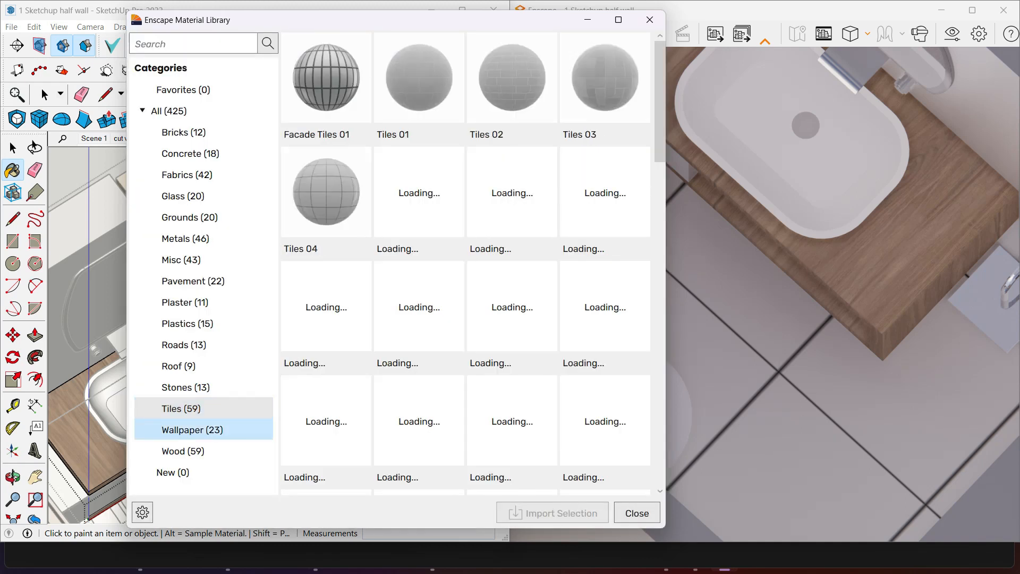
left_click(192, 430)
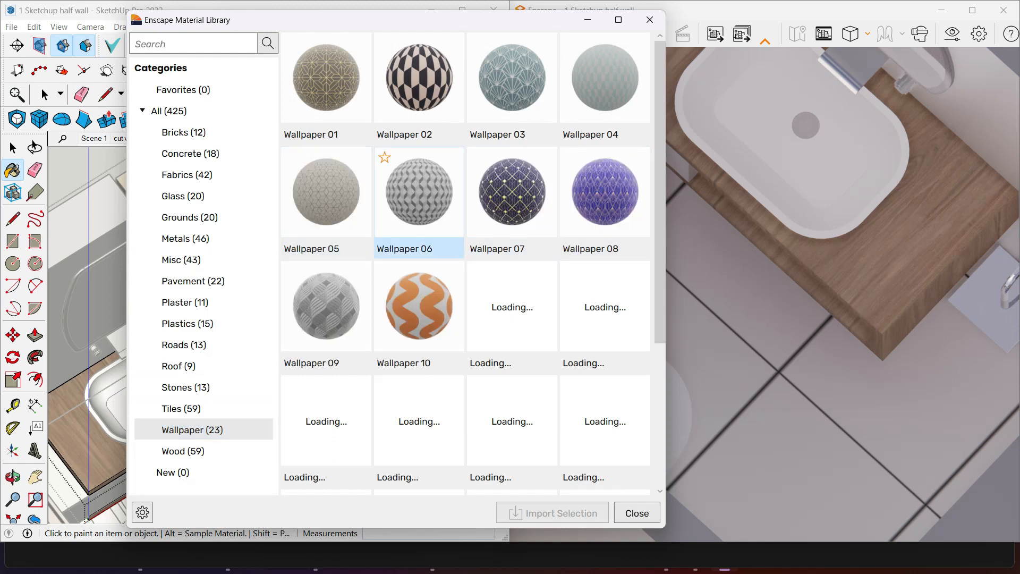
left_click(184, 451)
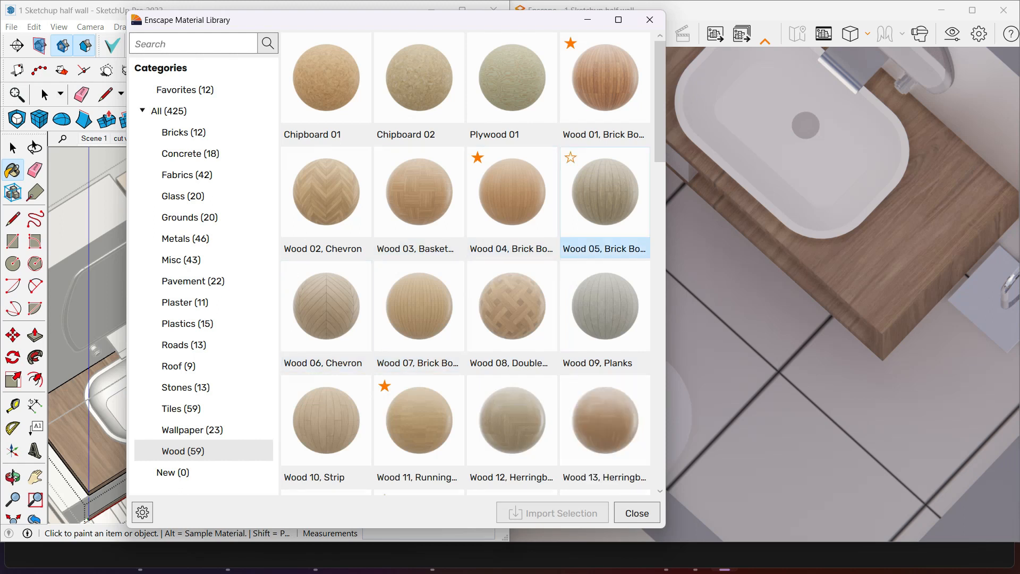
scroll(512, 305, "down", 3)
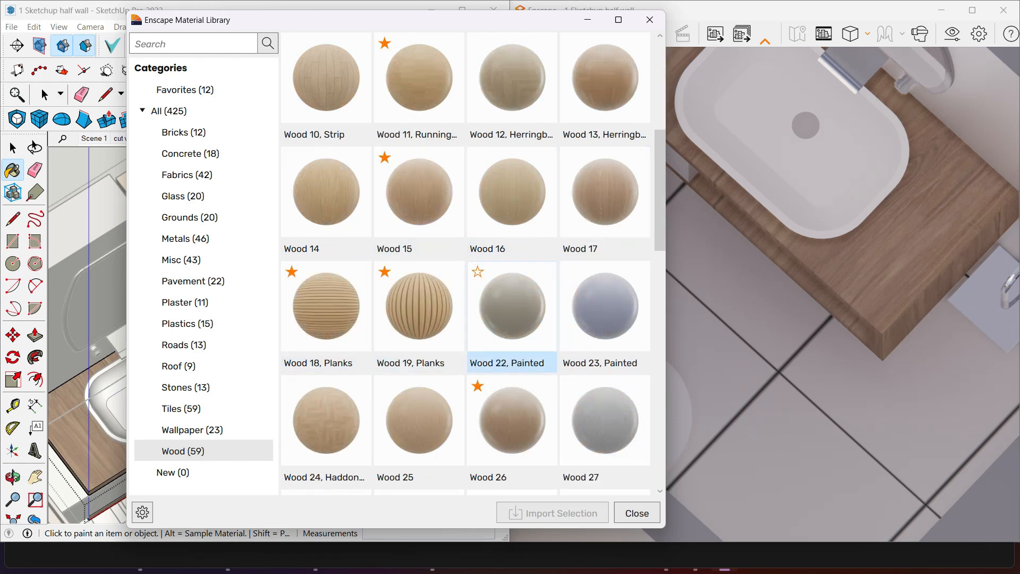
left_click(183, 473)
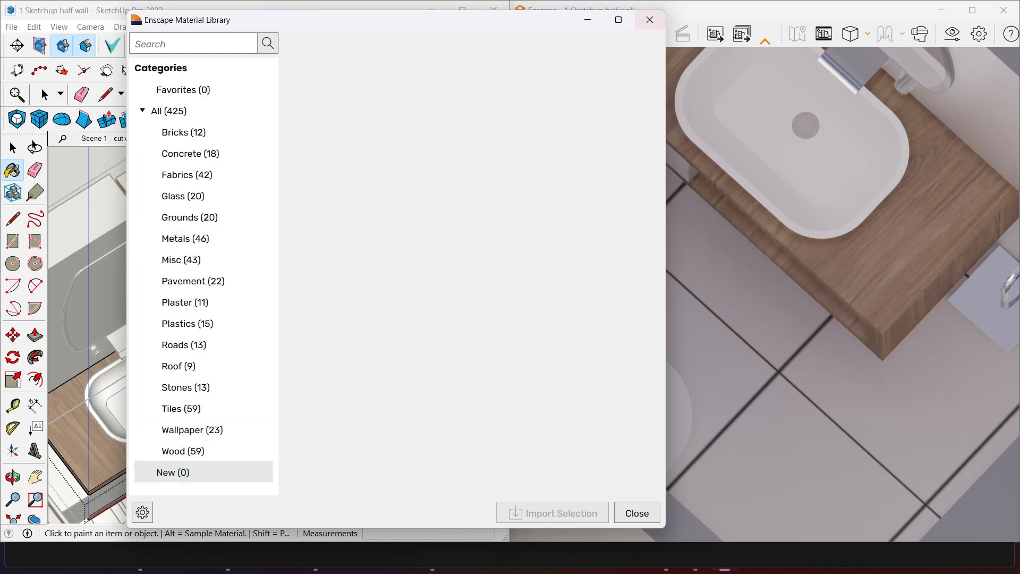
Import Brick 01 and Brick 02 from the Bricks category into the project and close the material library
left_click(184, 132)
left_click(340, 90)
left_click(409, 90)
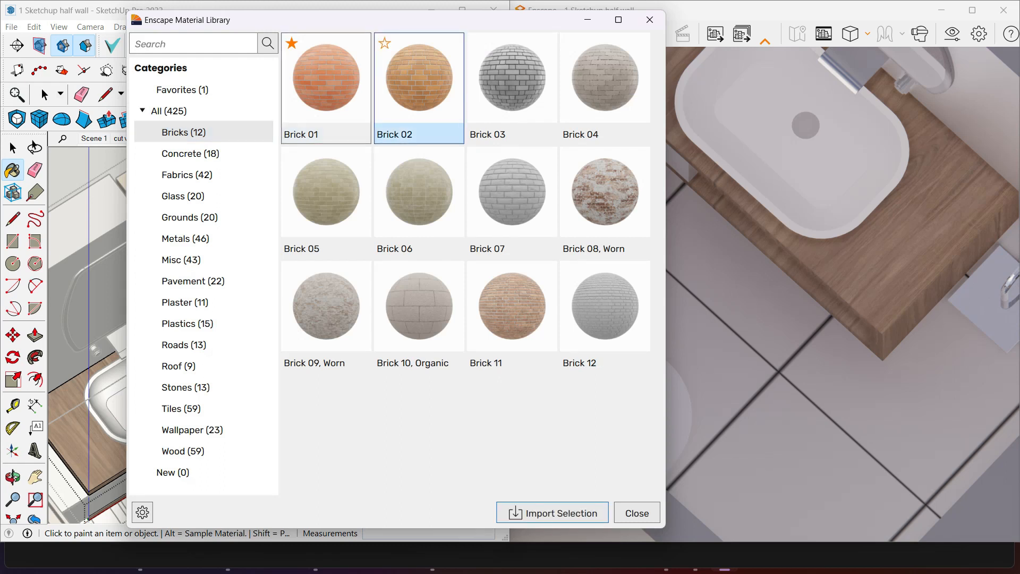
left_click(552, 512)
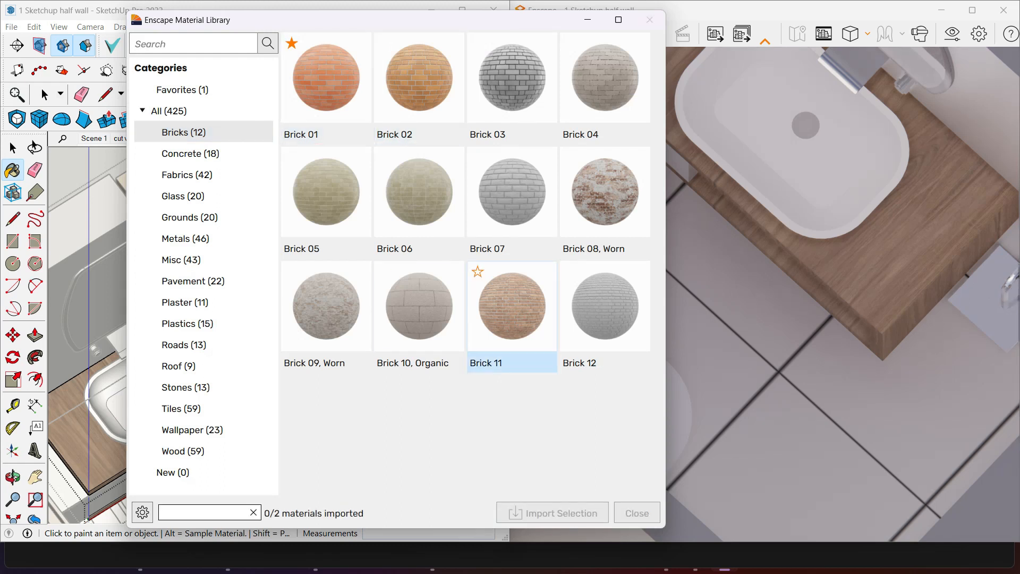
left_click(649, 20)
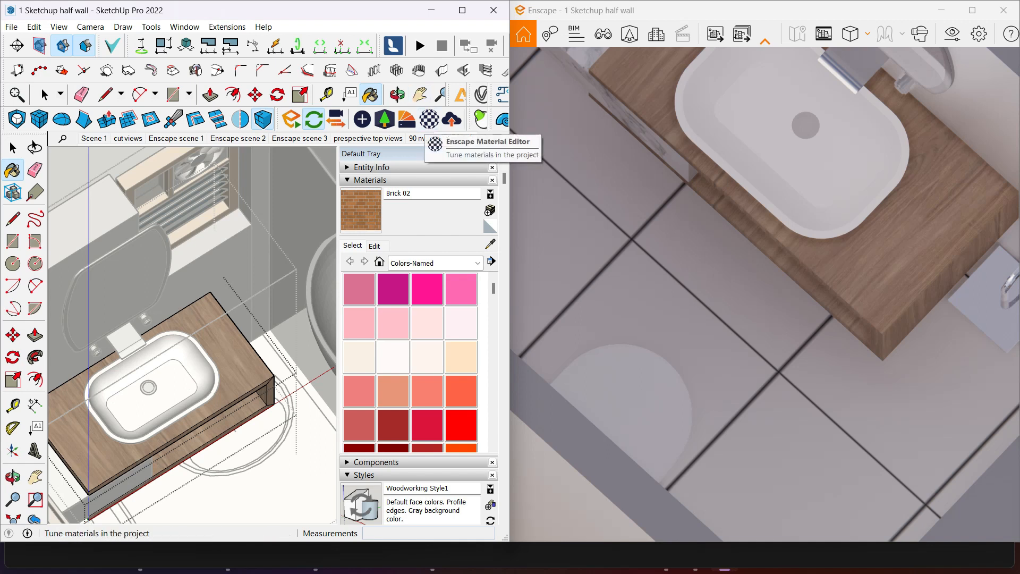
Reopen the Enscape Material Library, import Brick 08, Worn, and close the library
left_click(406, 119)
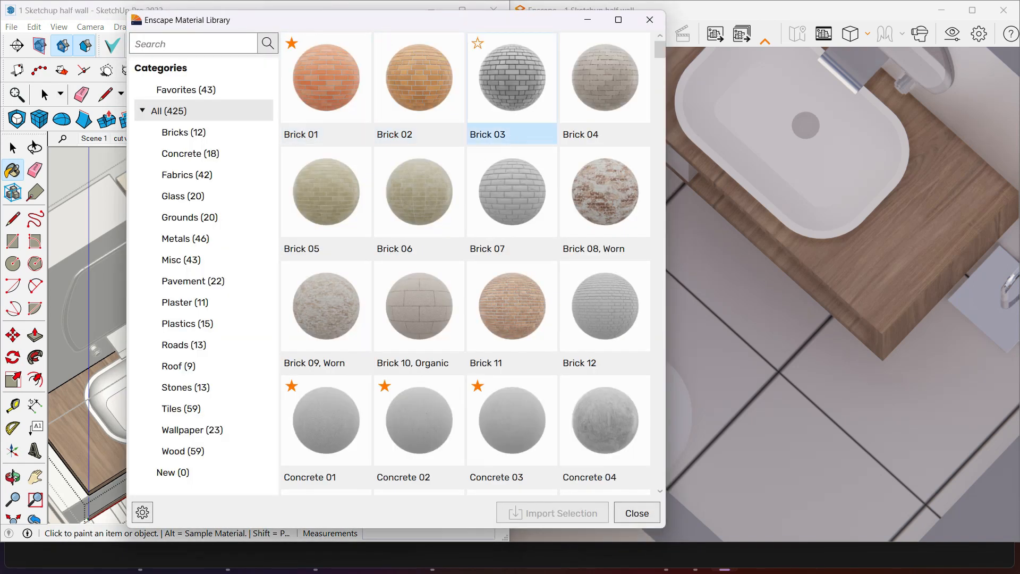
left_click(605, 200)
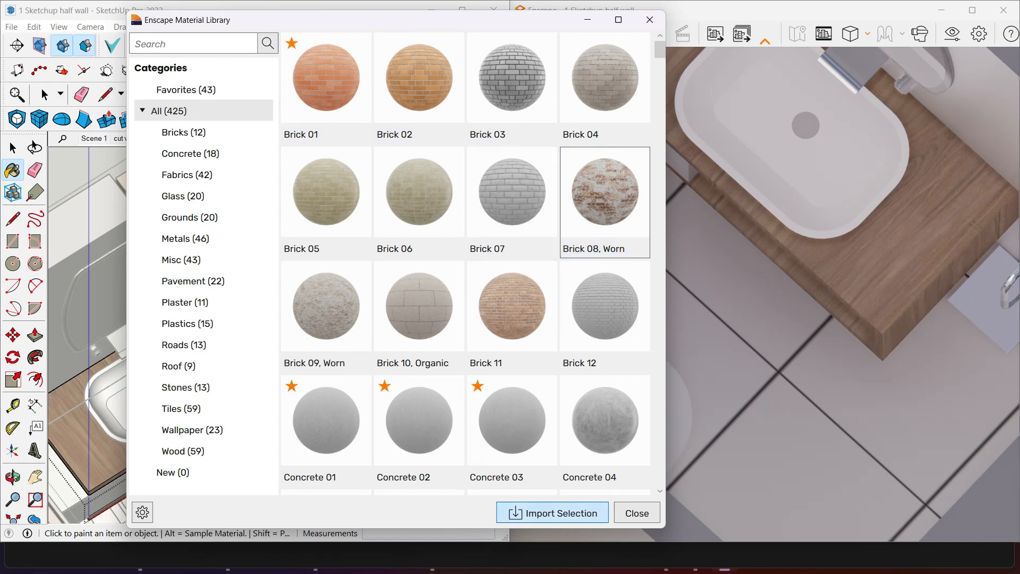
left_click(552, 513)
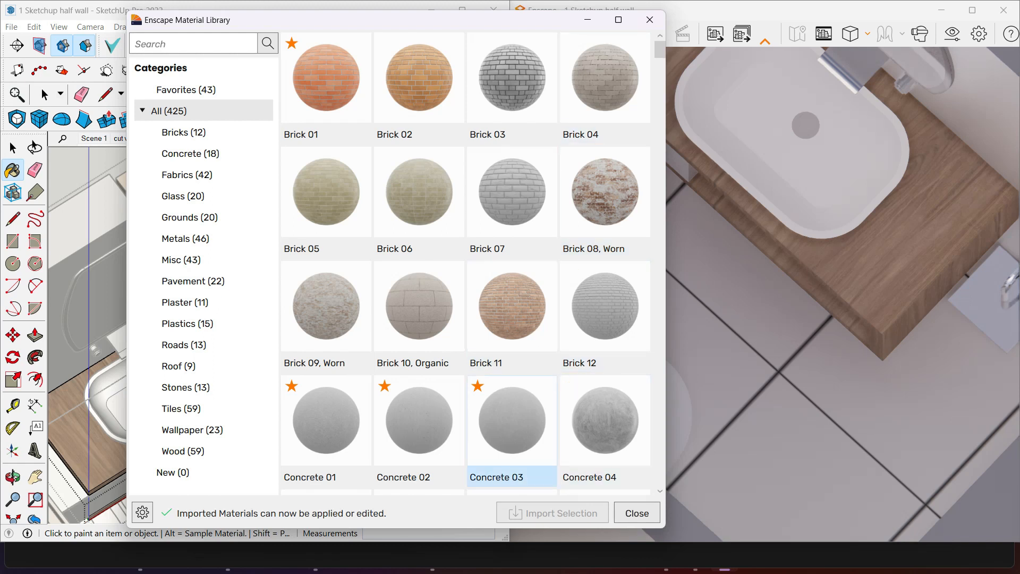
left_click(636, 513)
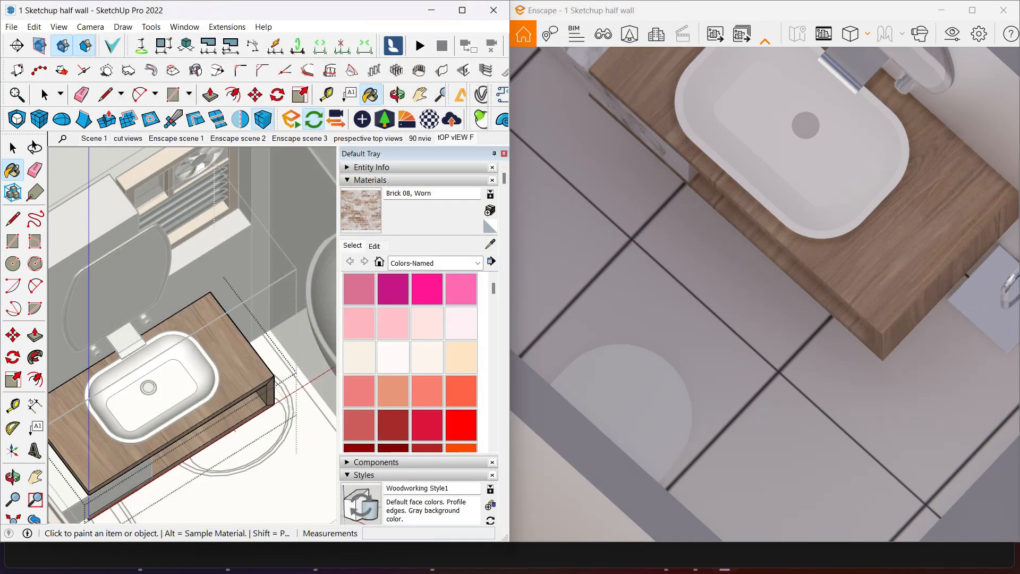
Try Brick 08, Worn on the vanity countertop, inspect it in the render, and undo the paint
left_click(234, 358)
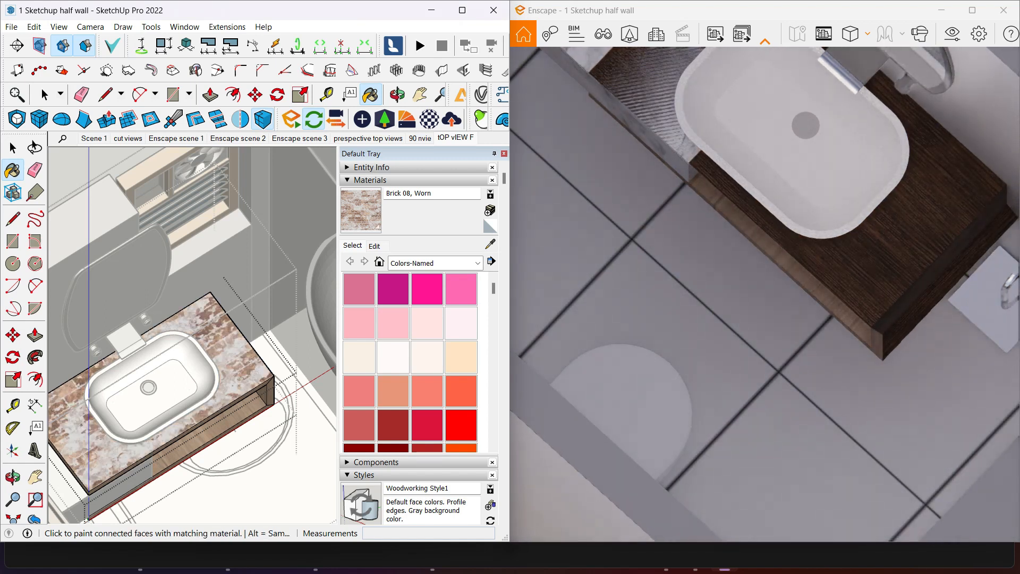
key("ctrl+z")
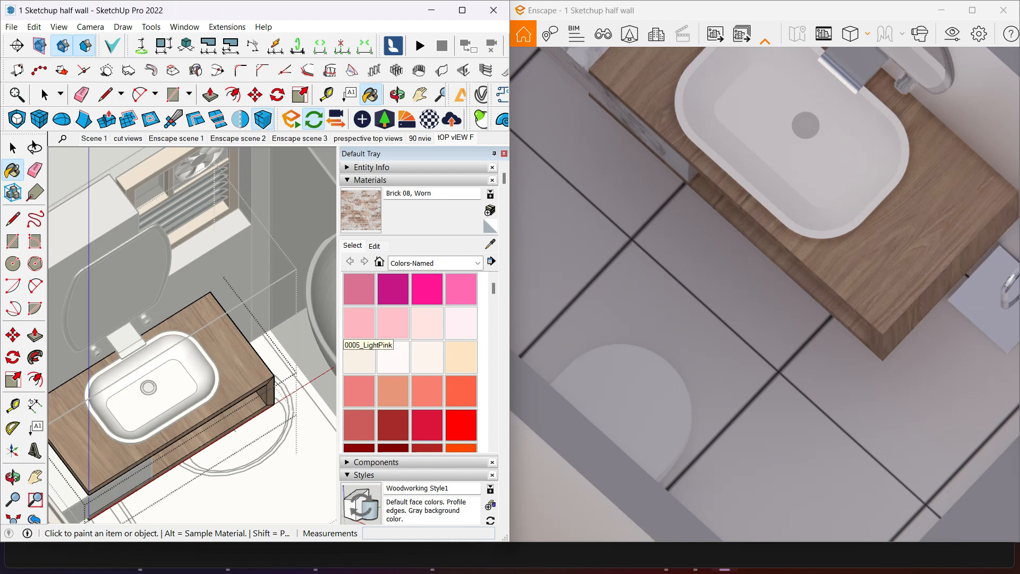
Open the vanity group for editing and select the mirror above the washbasin
scroll(210, 424, "down", 5)
key("space")
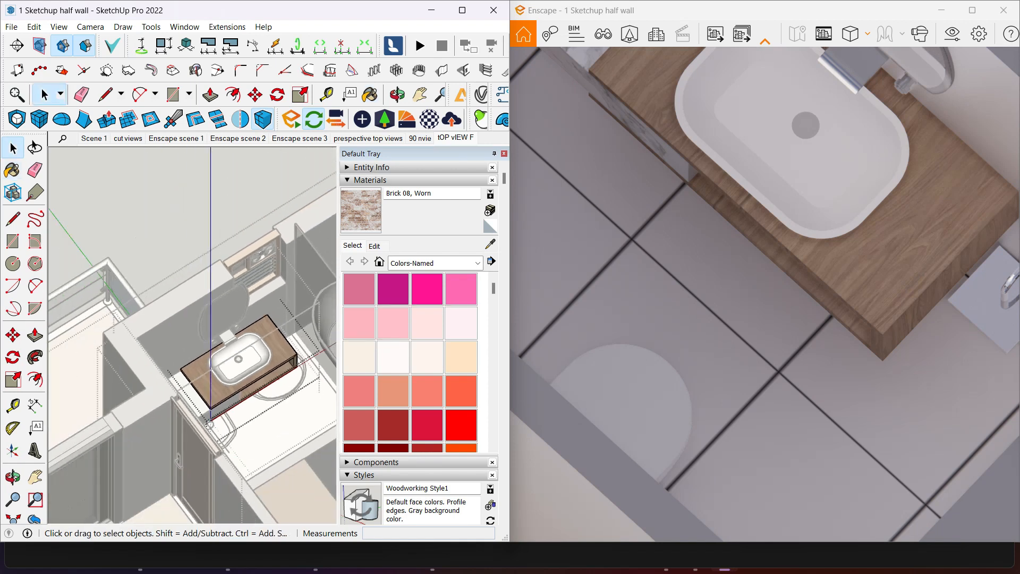
scroll(209, 423, "up", 3)
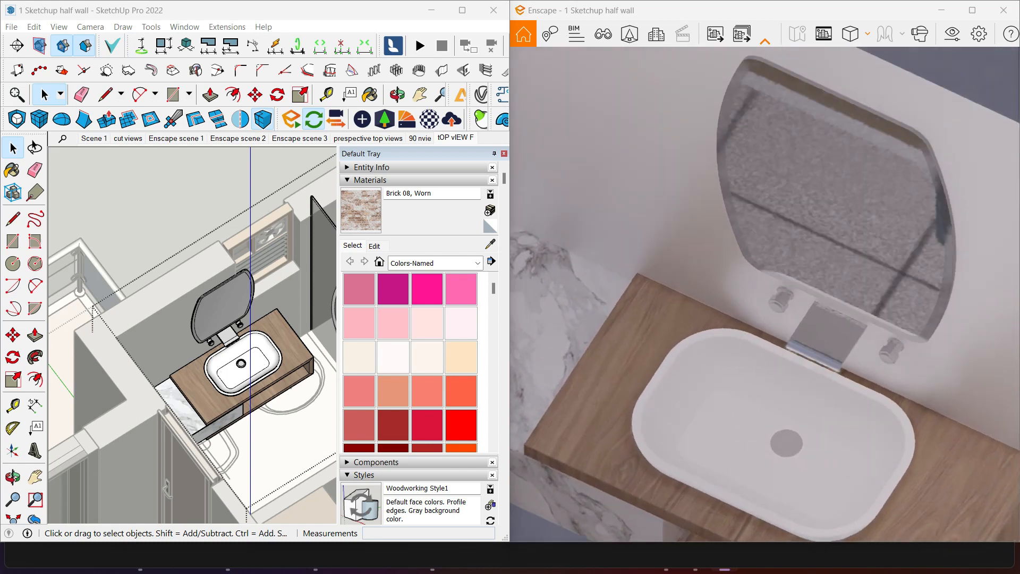
left_click(276, 366)
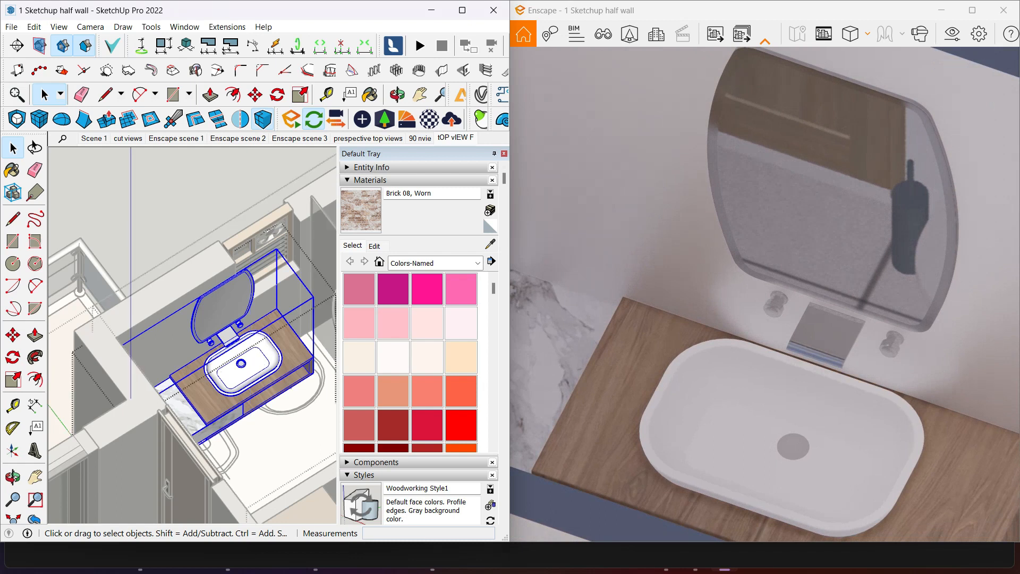
double_click(223, 303)
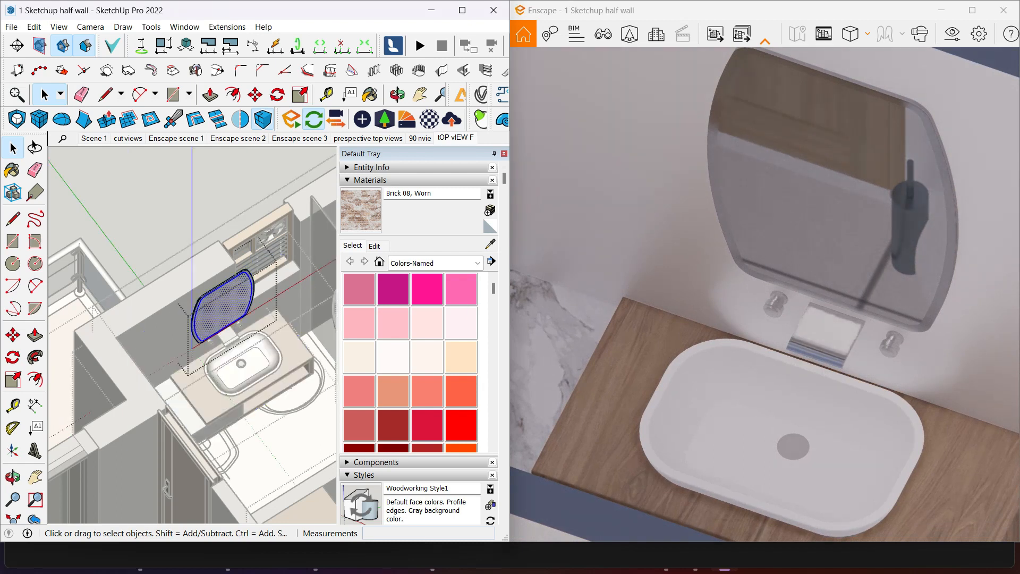
Paint the vanity mirror with Translucent Glass Tinted from the Glass and Mirrors collection
left_click(477, 263)
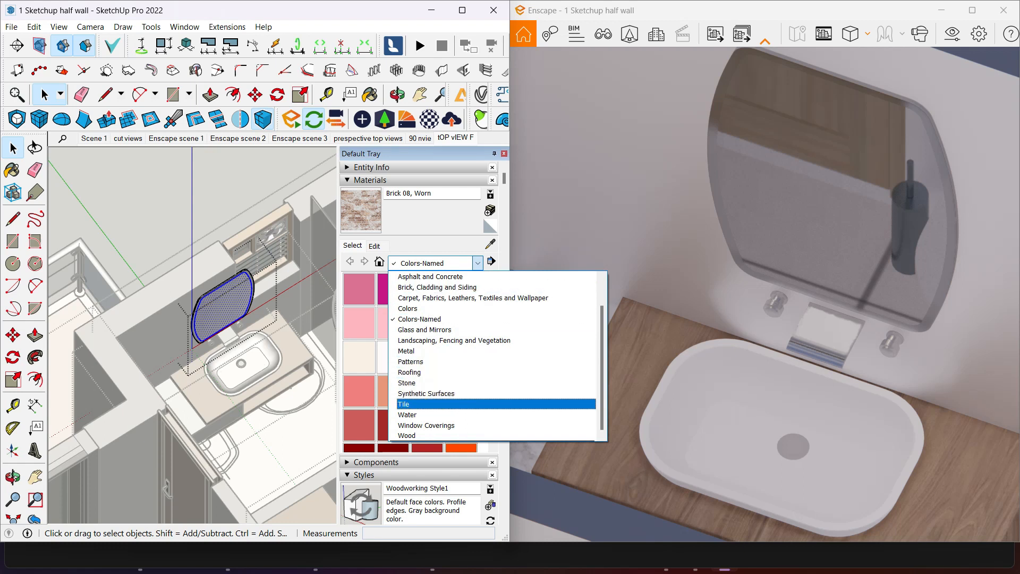
left_click(419, 329)
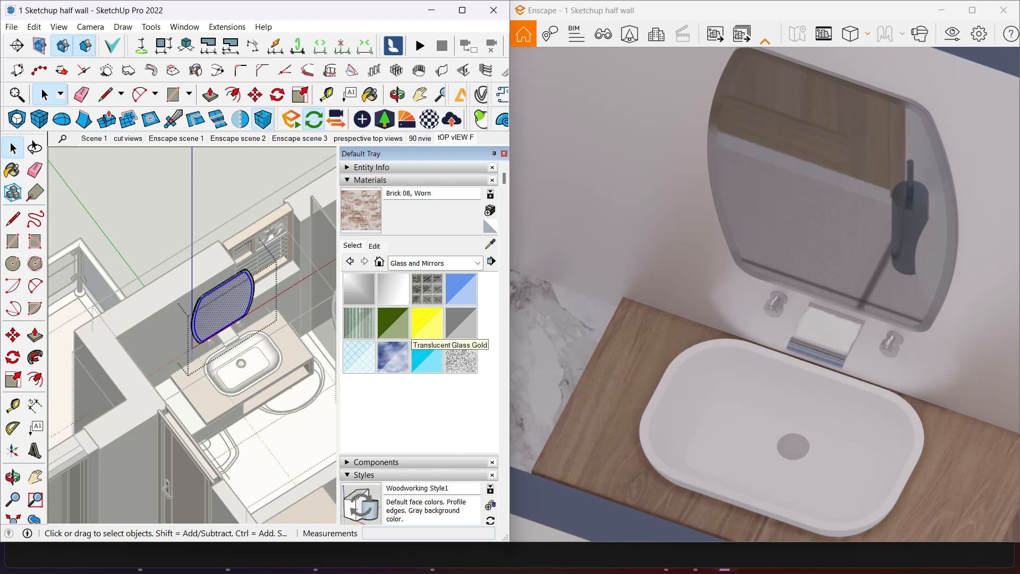
key("Escape")
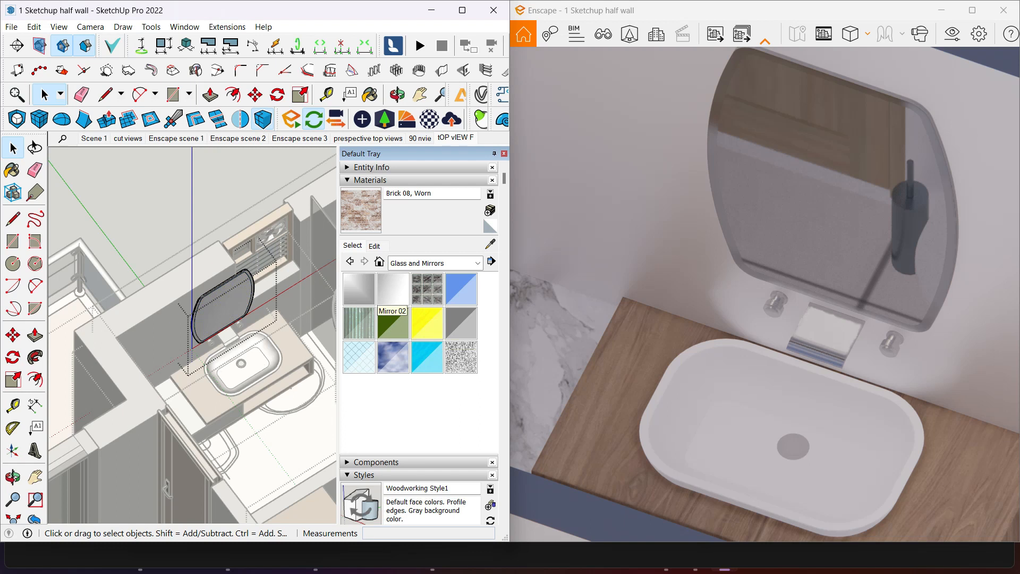
left_click(393, 299)
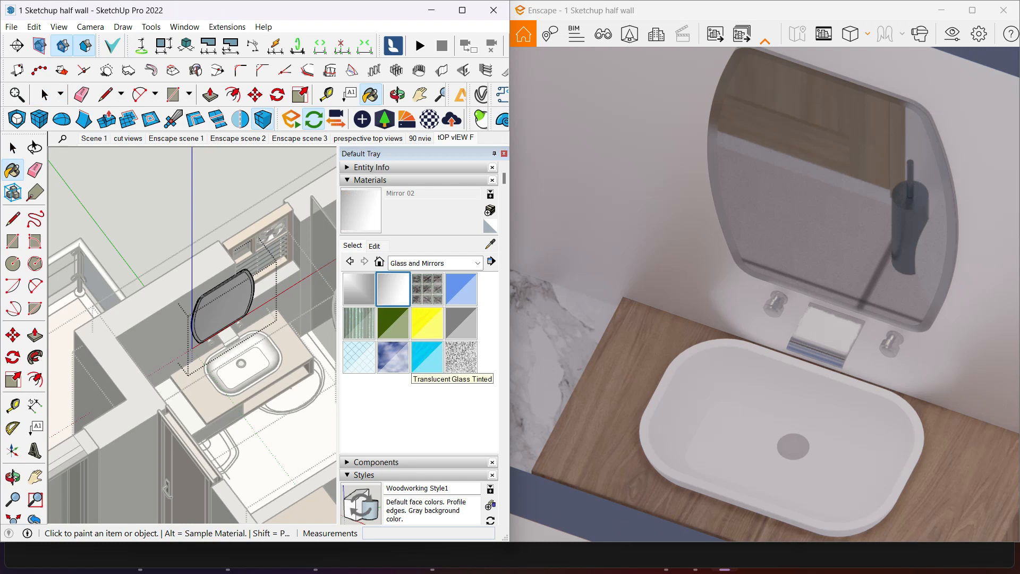
left_click(426, 357)
left_click(222, 309)
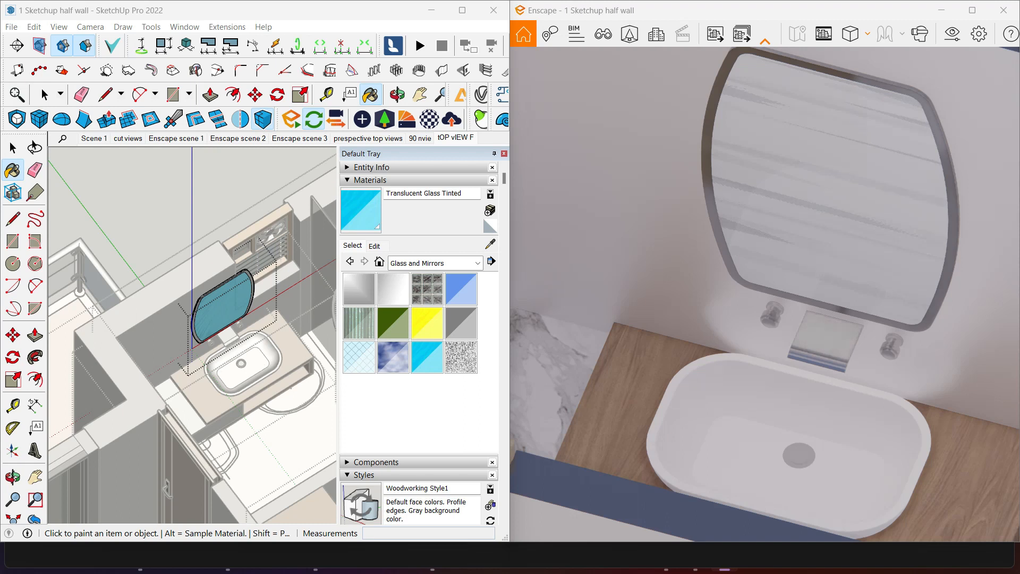
Try Translucent Glass Gray and Mirror 01 on the vanity mirror and finish by painting it with Mirror 02
left_click(462, 357)
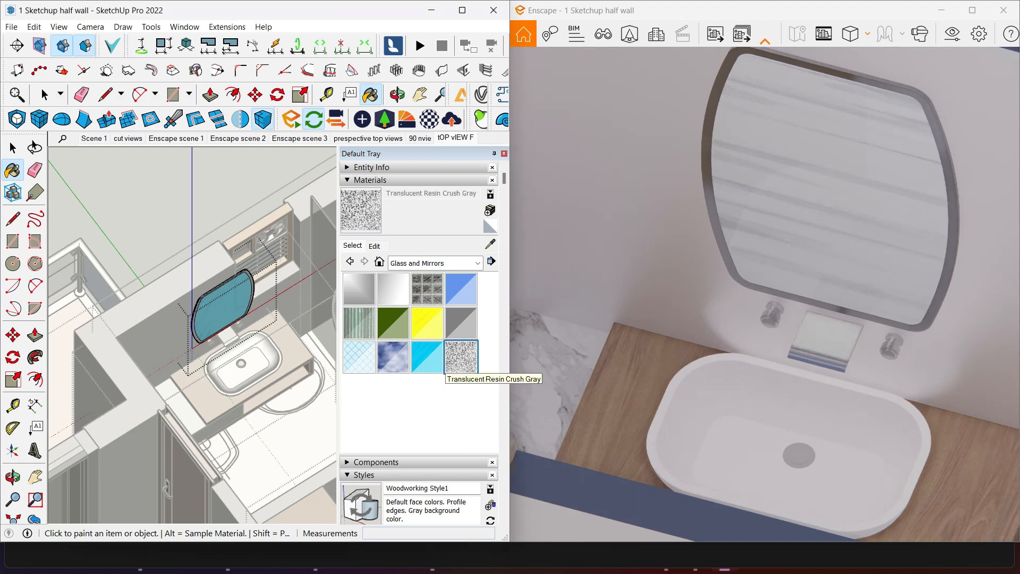
left_click(460, 323)
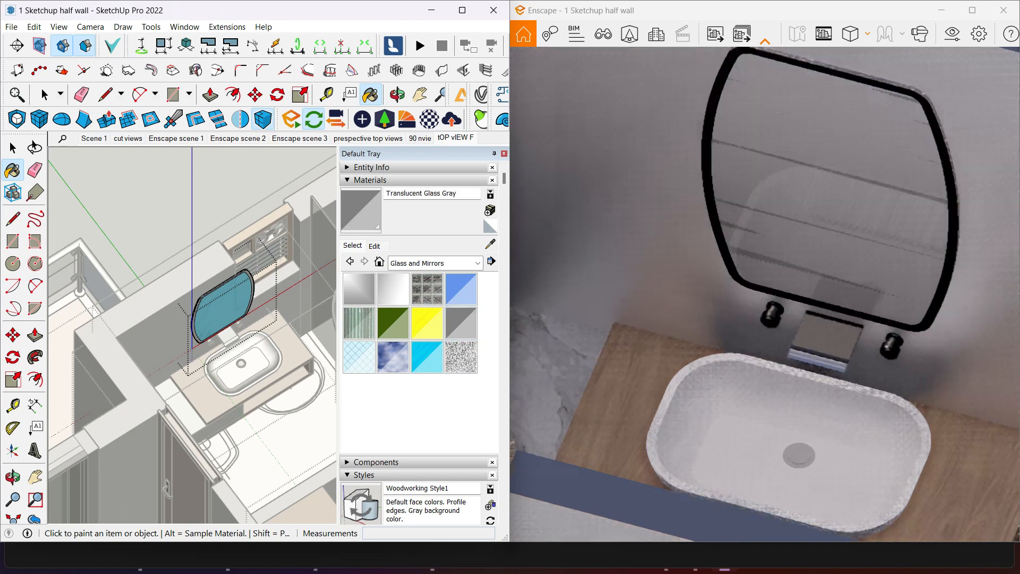
left_click(359, 288)
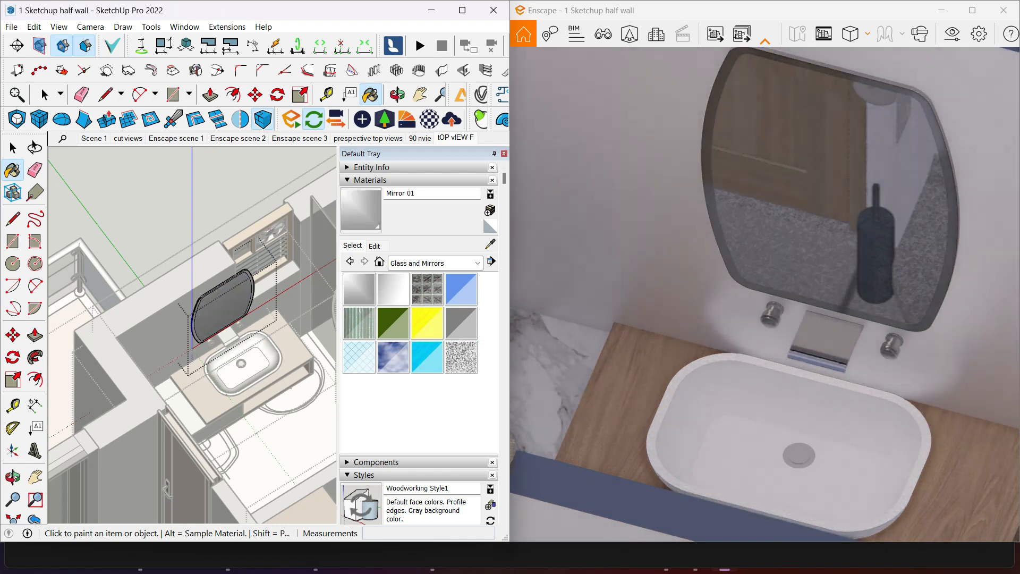
left_click(393, 289)
left_click(223, 307)
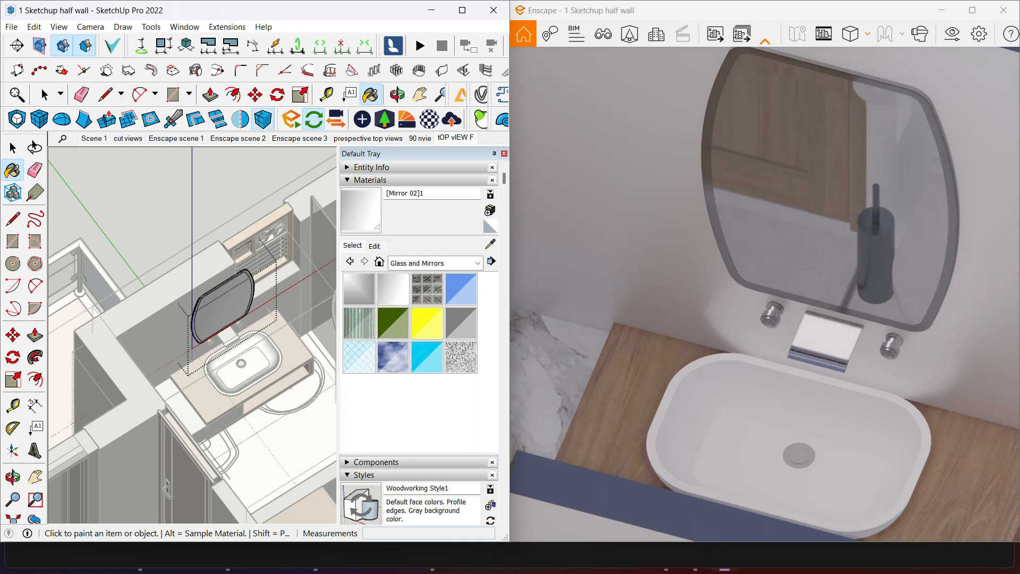
Select the front face of the frame around the vanity mirror
key("space")
scroll(243, 271, "up", 5)
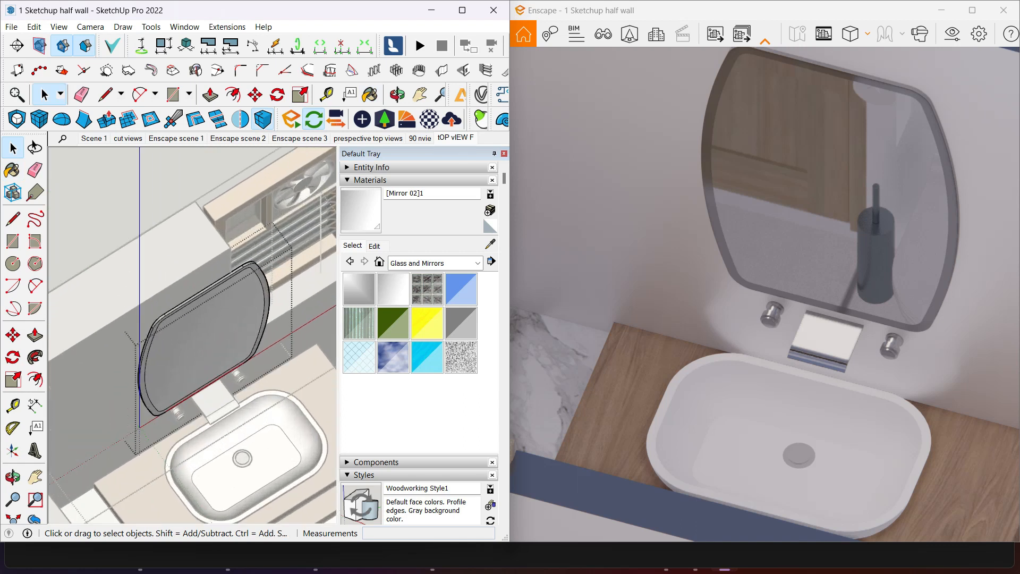
scroll(255, 271, "up", 2)
left_click(263, 284)
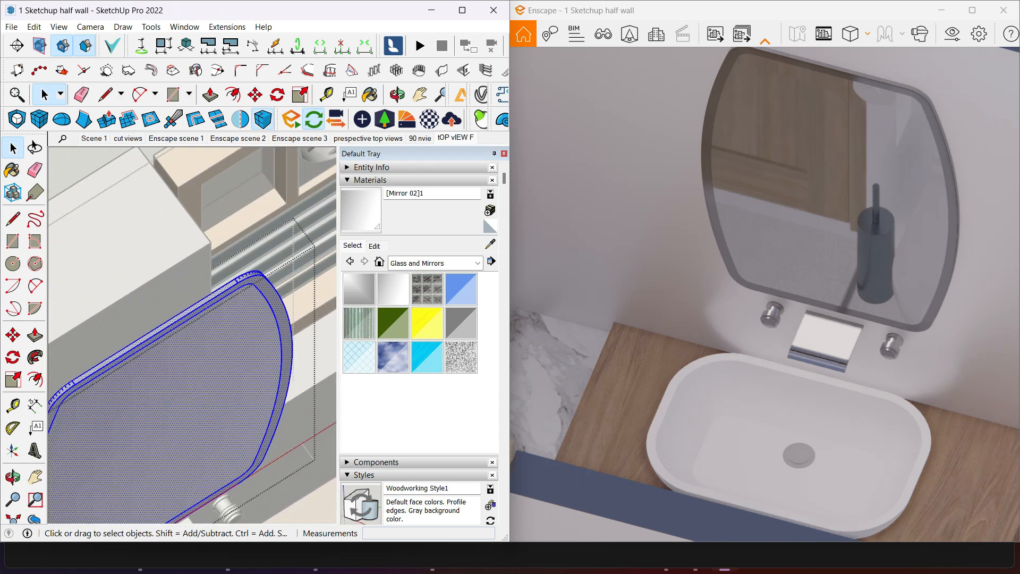
key("b")
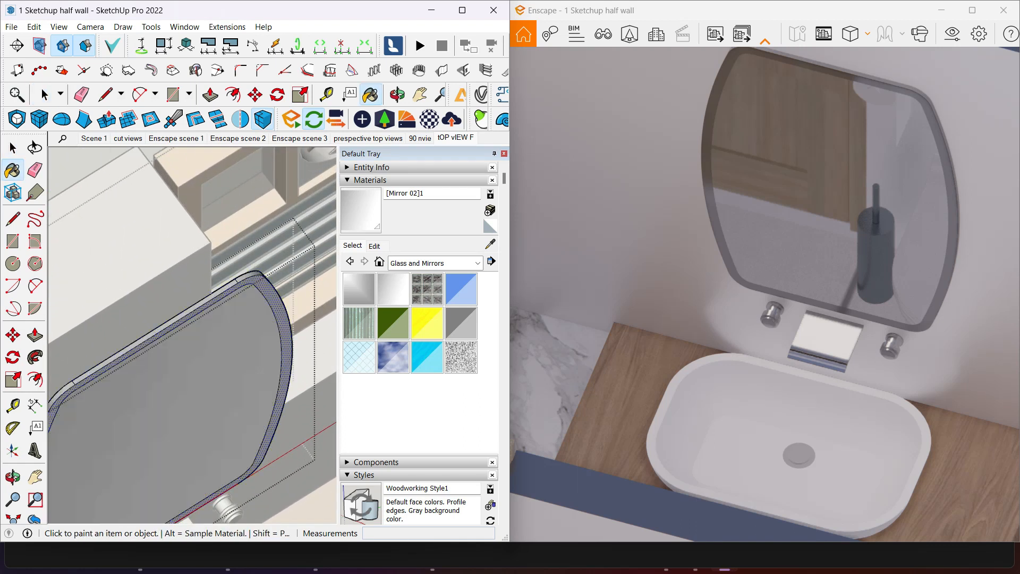
key("alt")
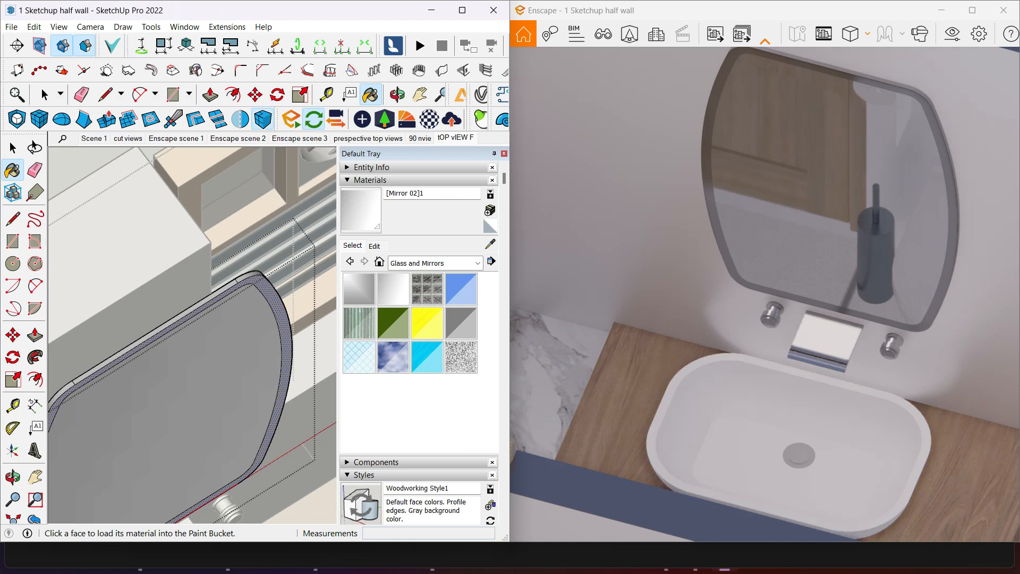
scroll(270, 313, "up", 1)
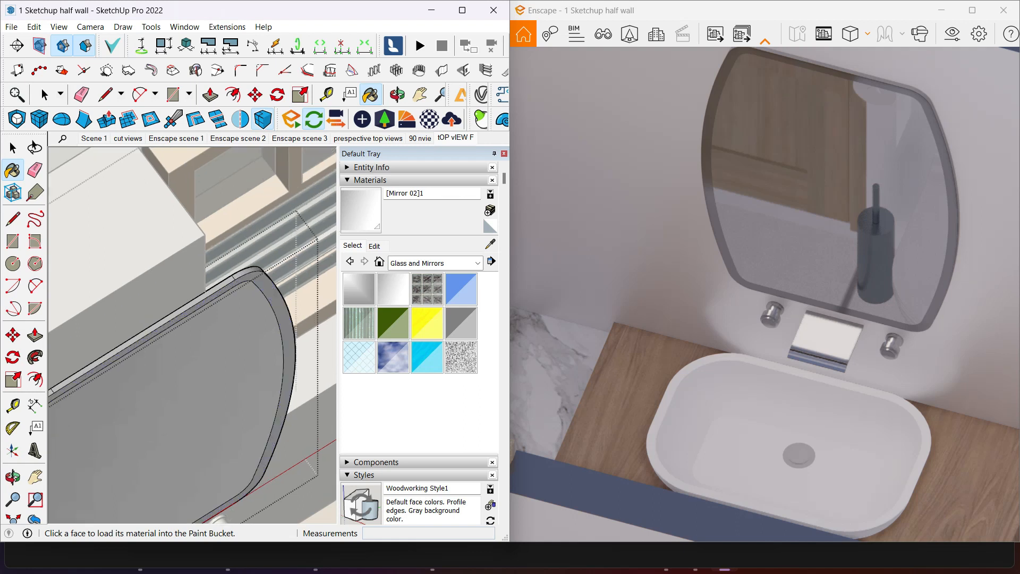
key("space")
triple_click(270, 287)
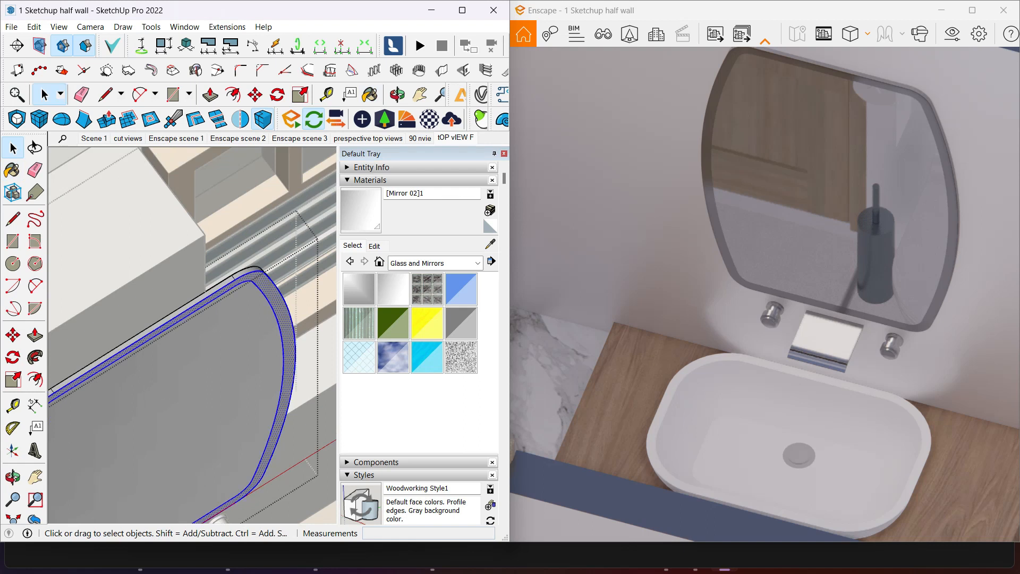
left_click(270, 287)
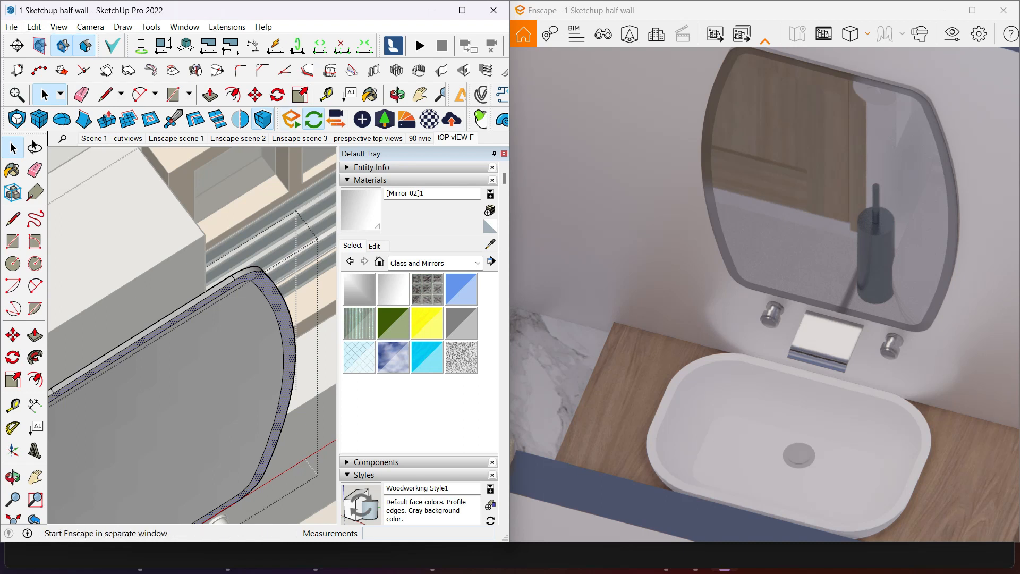
Sample the mirror frame's silver material and darken its color to dark gray
key("b")
key("alt")
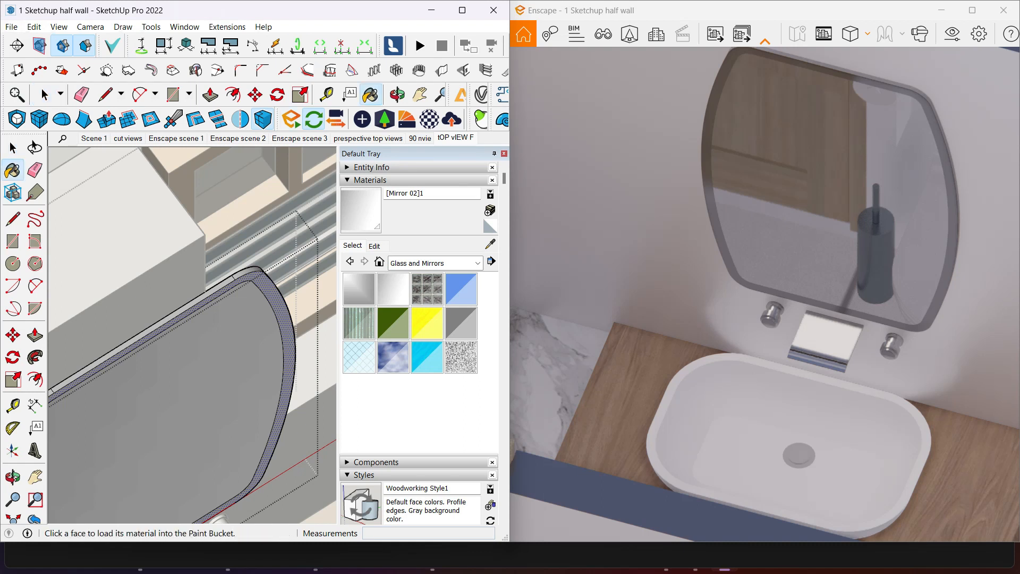
left_click(288, 340, "alt")
left_click(375, 246)
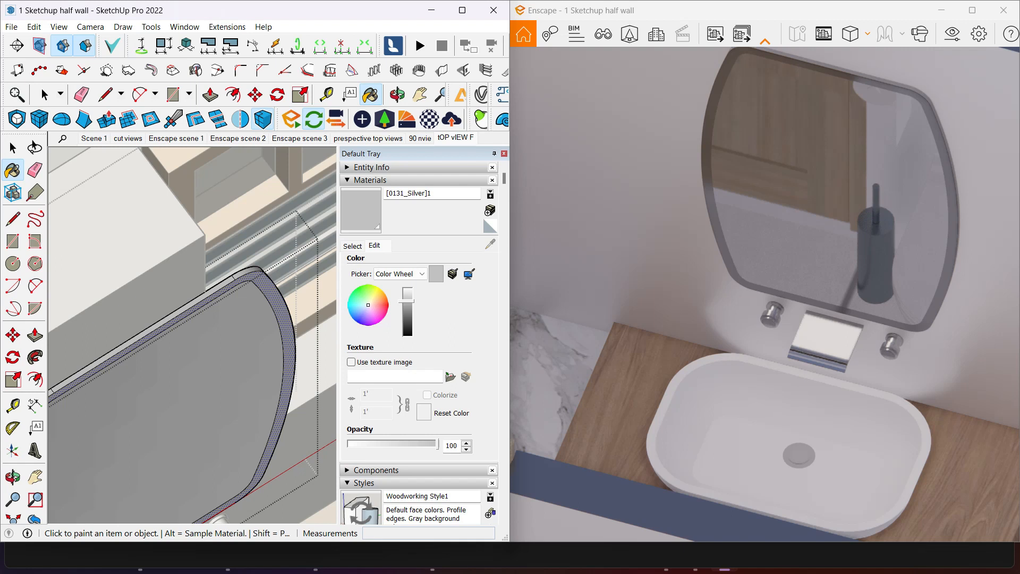
left_click(407, 321)
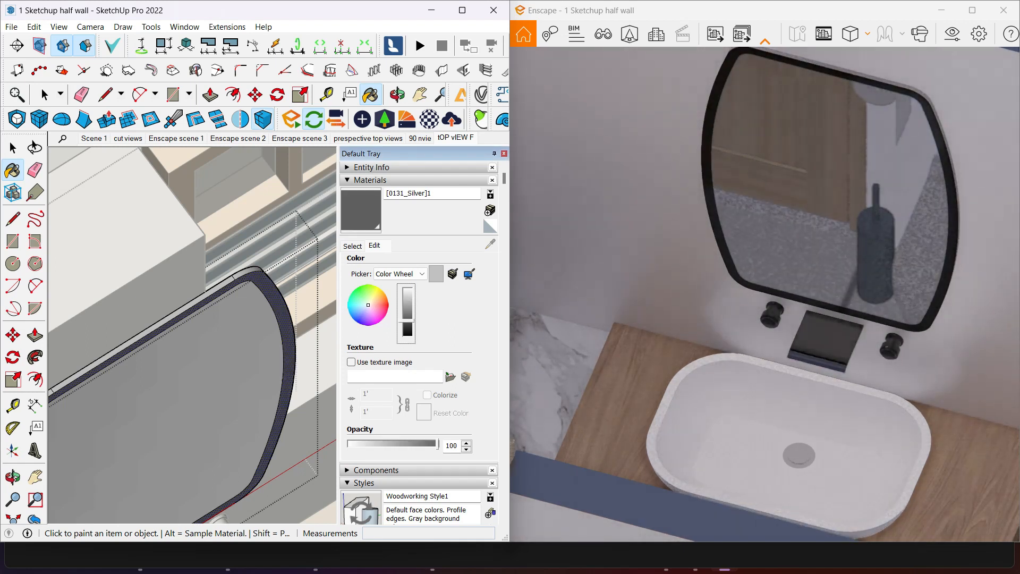
Load the mirror frame's [0131_Silver]1 material in the Enscape Material Editor, keeping the rendered mirror in view
left_click(352, 246)
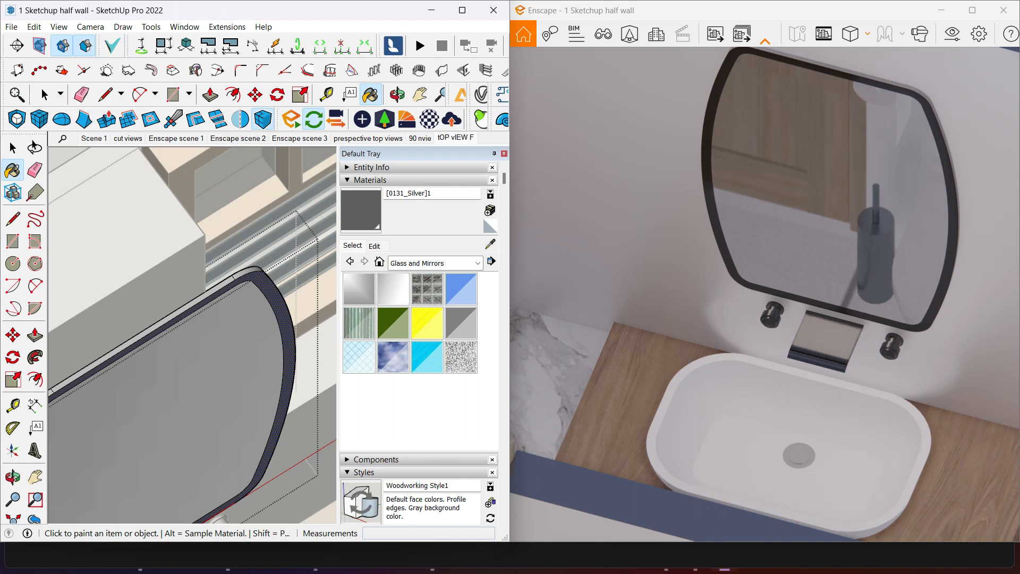
left_click(429, 119)
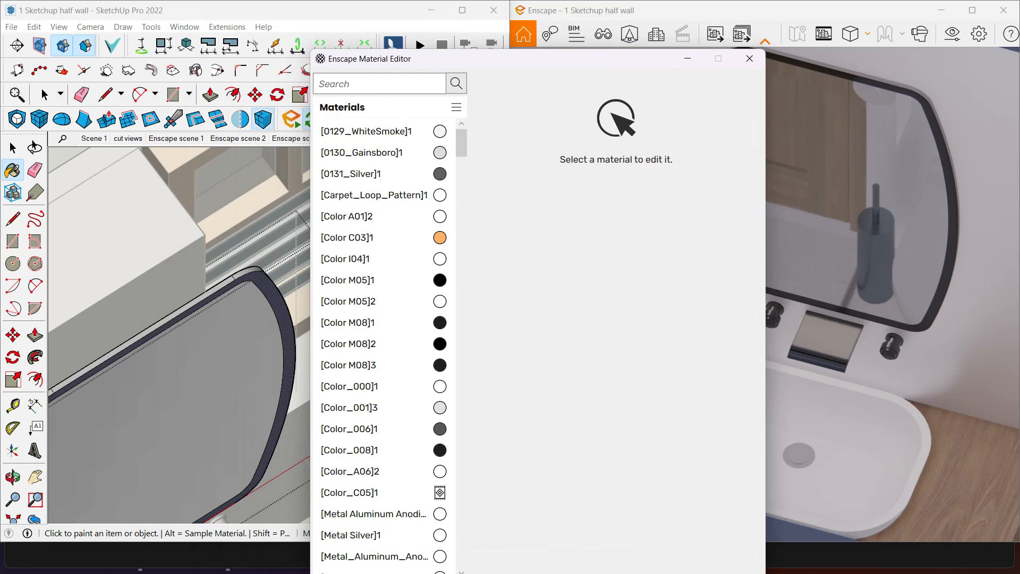
key("alt")
left_click(212, 366, "alt")
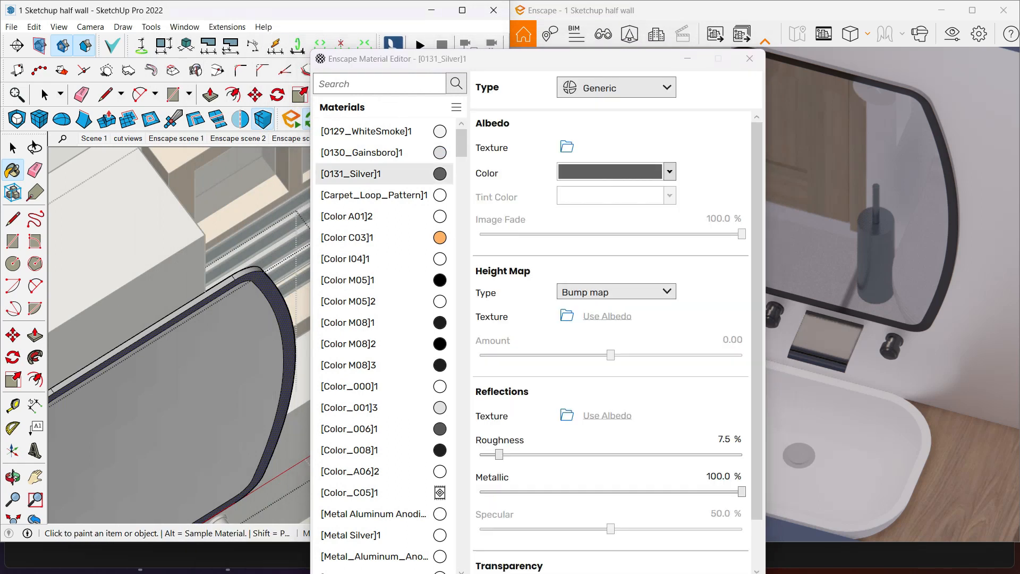
left_click_drag(576, 60, 446, 55)
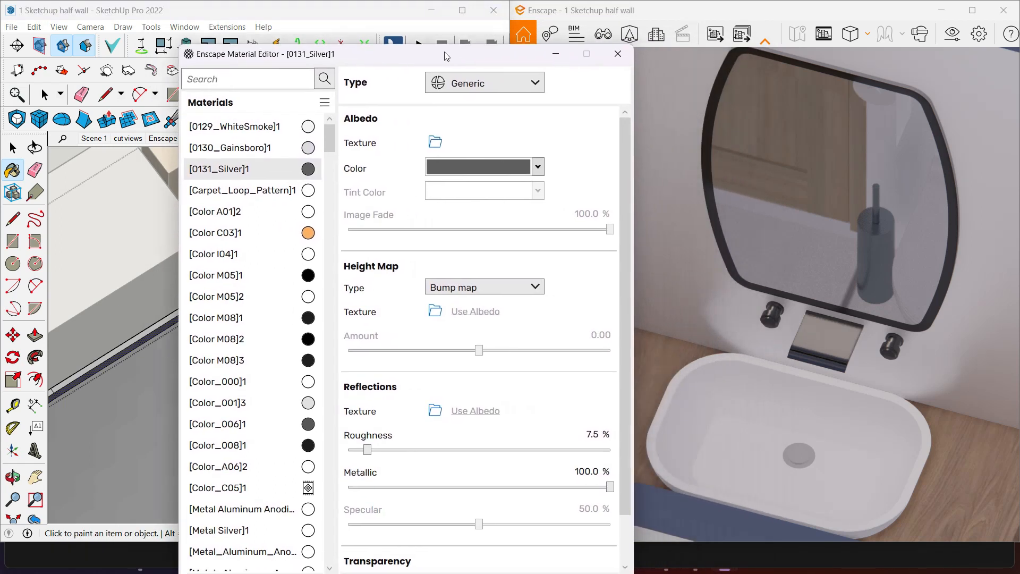
Set the frame material's reflection roughness to 0.0% and check the mirror in the render from another angle
left_click(486, 83)
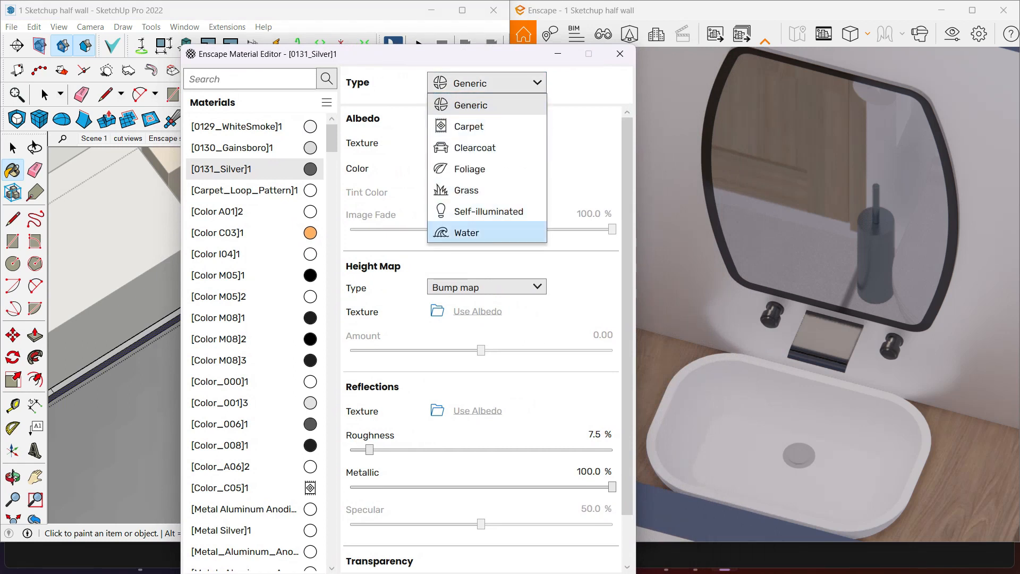
left_click(627, 276)
scroll(595, 471, "down", 2)
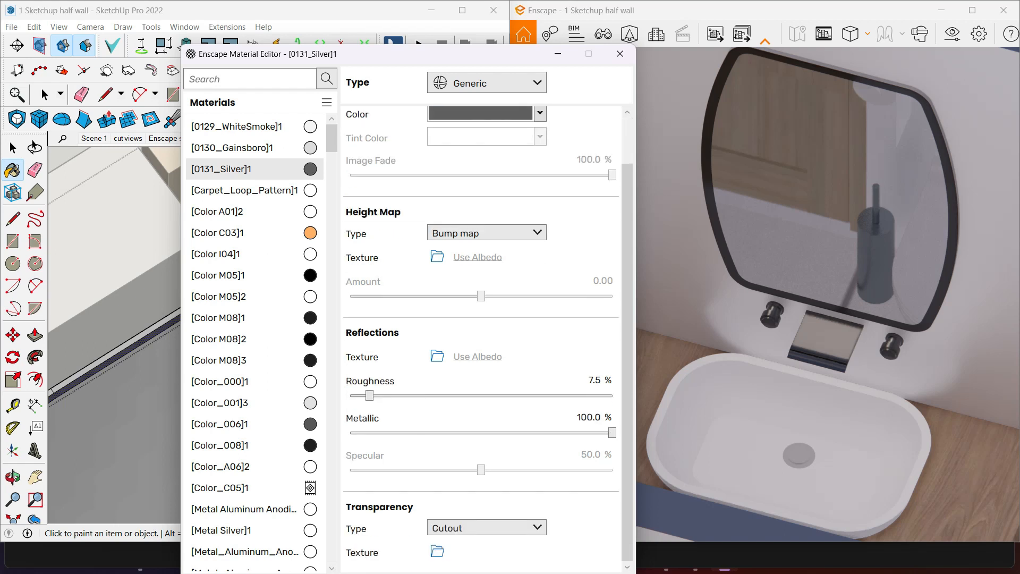
left_click(399, 396)
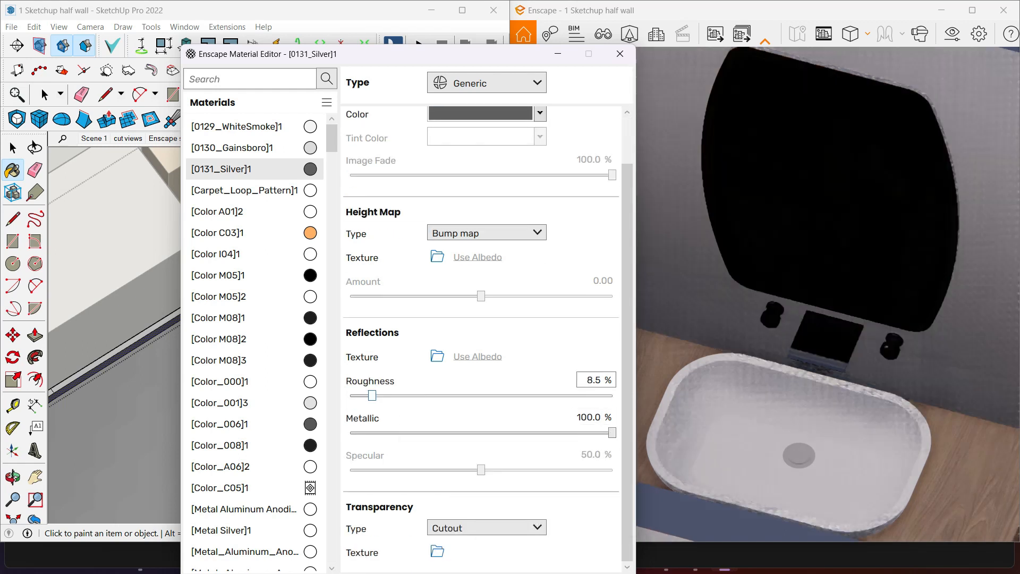
left_click(366, 396)
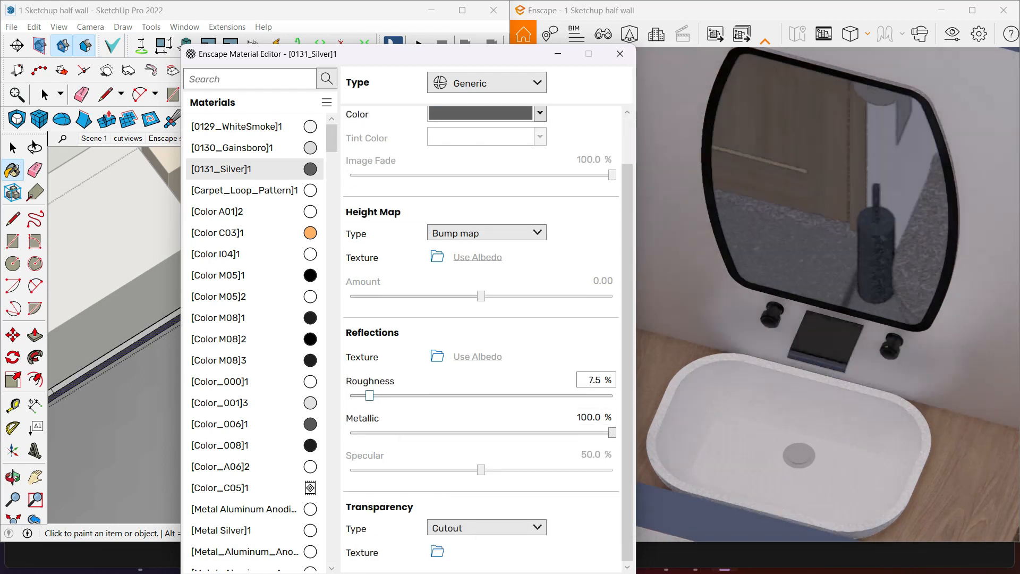
left_click_drag(369, 395, 349, 396)
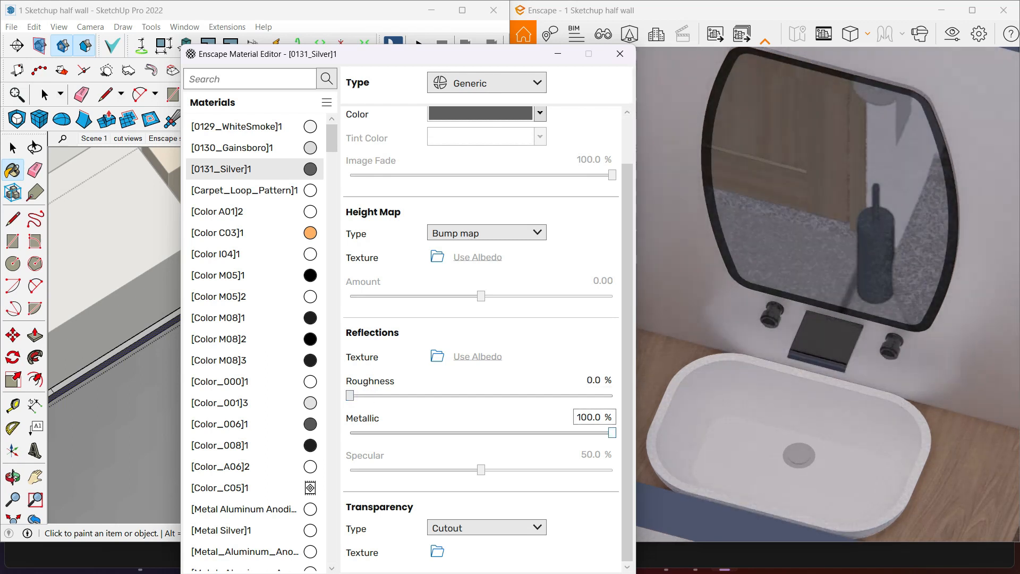
right_click_drag(828, 223, 827, 184)
scroll(540, 167, "up", 1)
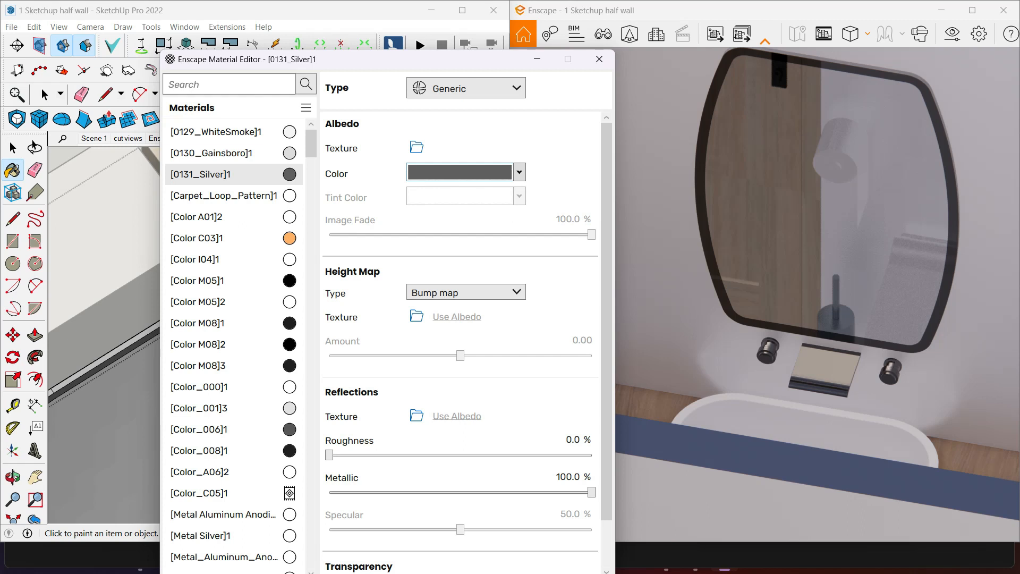
Try a yellow albedo color on the frame material and inspect the frame and tap in the render
left_click(519, 172)
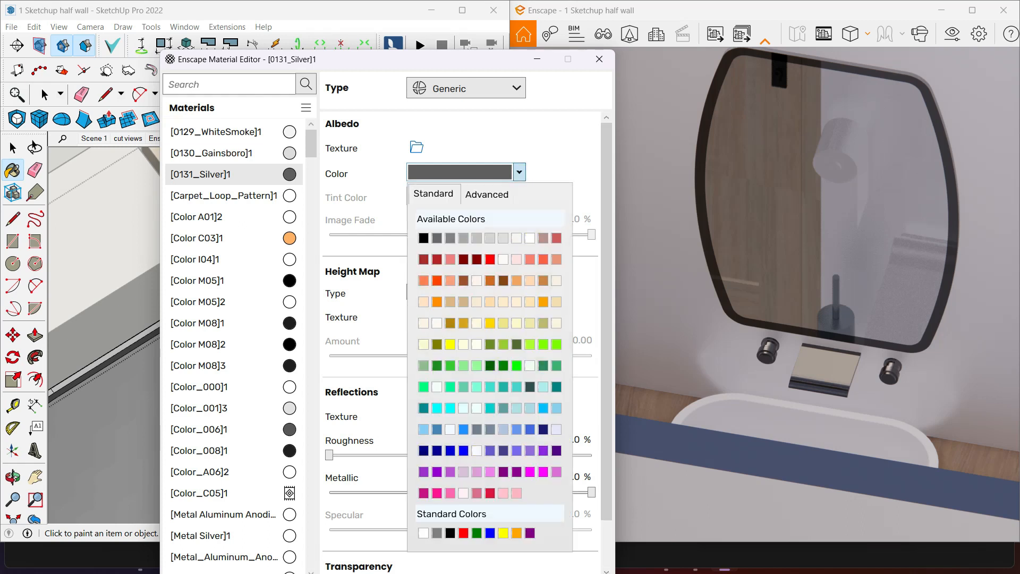
left_click(449, 345)
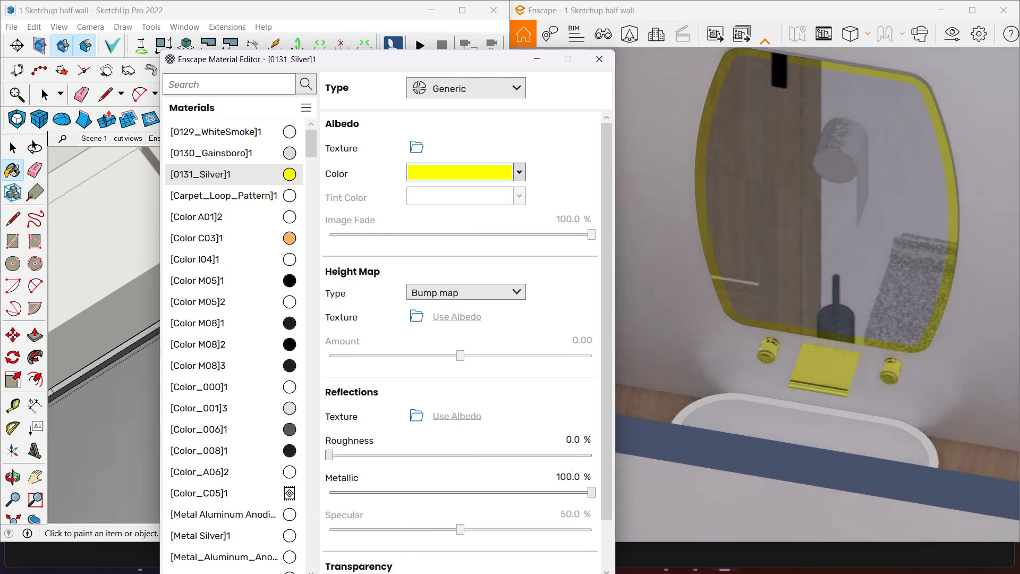
mouse_move(827, 355)
right_mouse_down()
mouse_move(830, 271)
mouse_move(826, 378)
mouse_move(947, 367)
mouse_move(817, 372)
mouse_move(835, 351)
right_mouse_up()
scroll(819, 372, "down", 4)
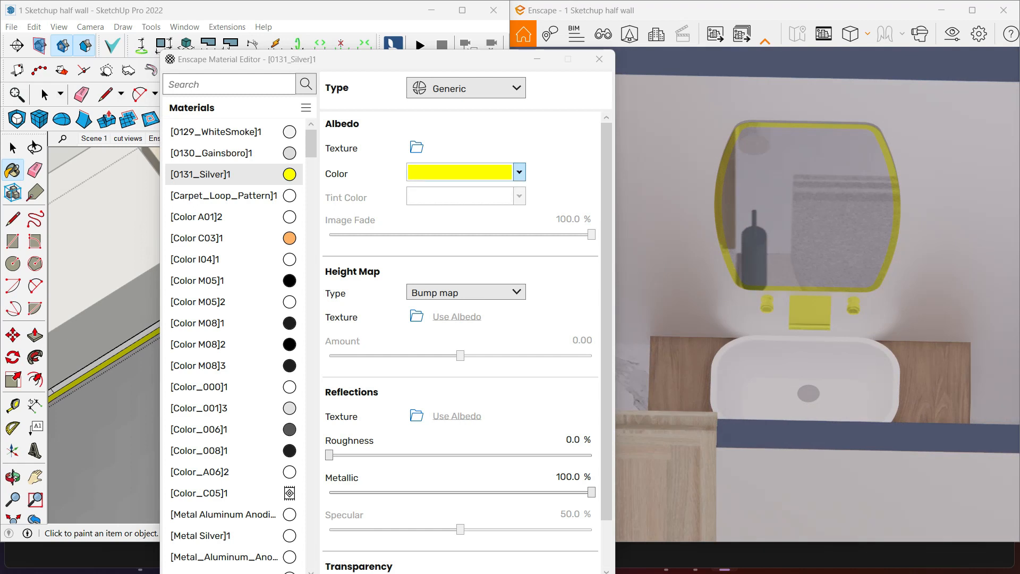
Set the frame material's albedo color to medium gray and close the Enscape Material Editor
left_click(519, 171)
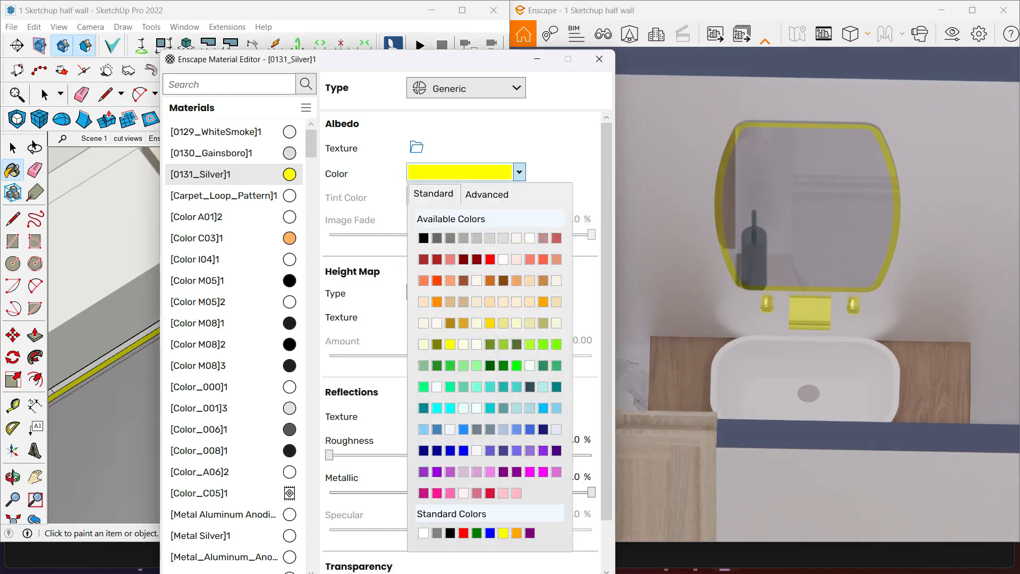
left_click(450, 237)
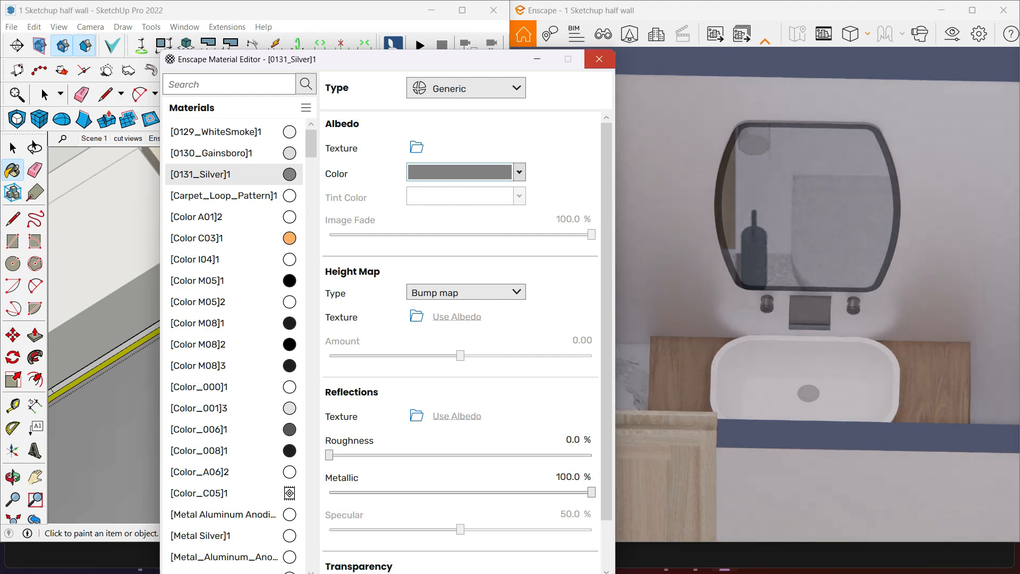
left_click(599, 59)
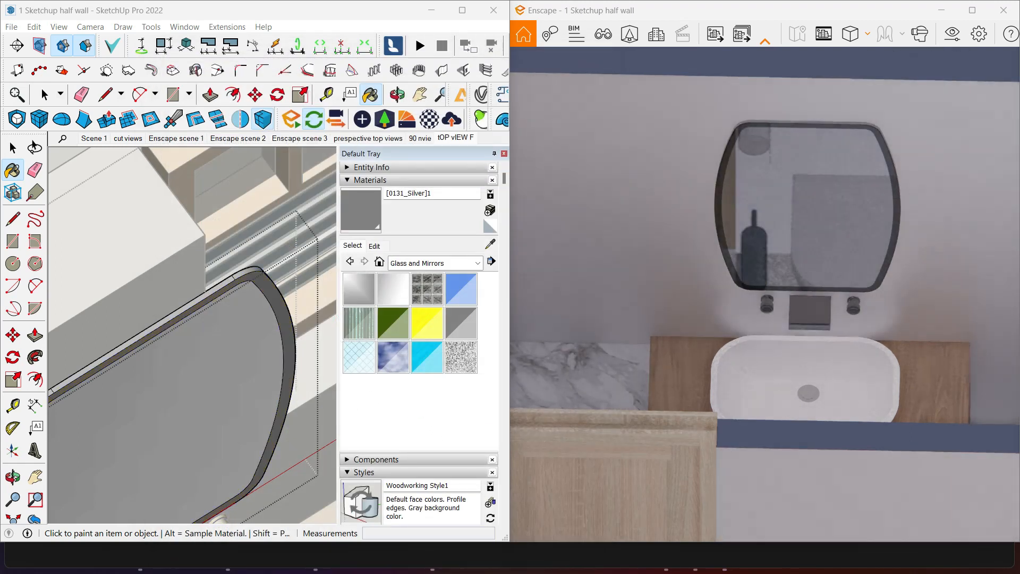
Show Enscape's collaborative annotations and switch the SketchUp material collection to Colors
left_click(550, 33)
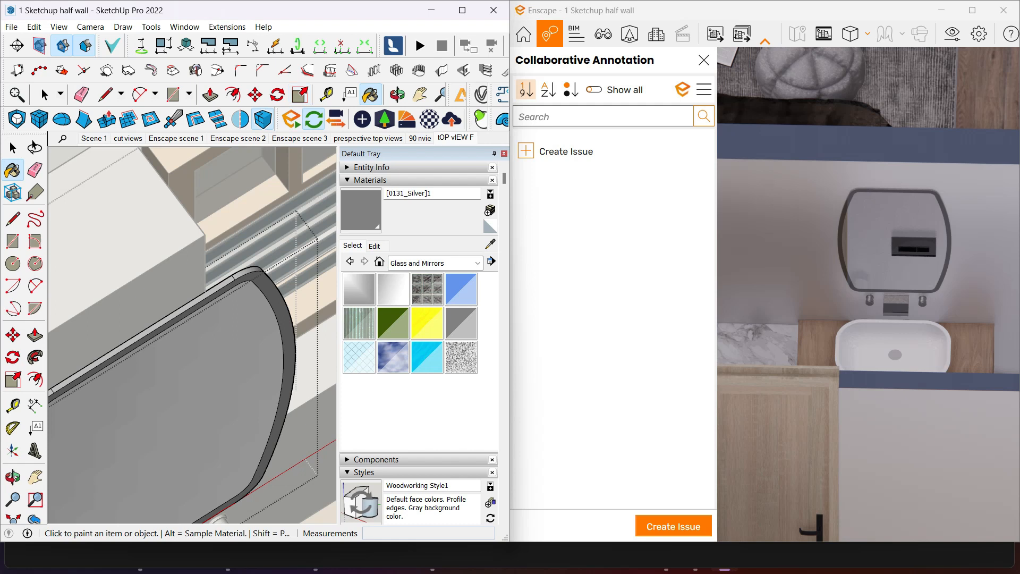
left_click(474, 263)
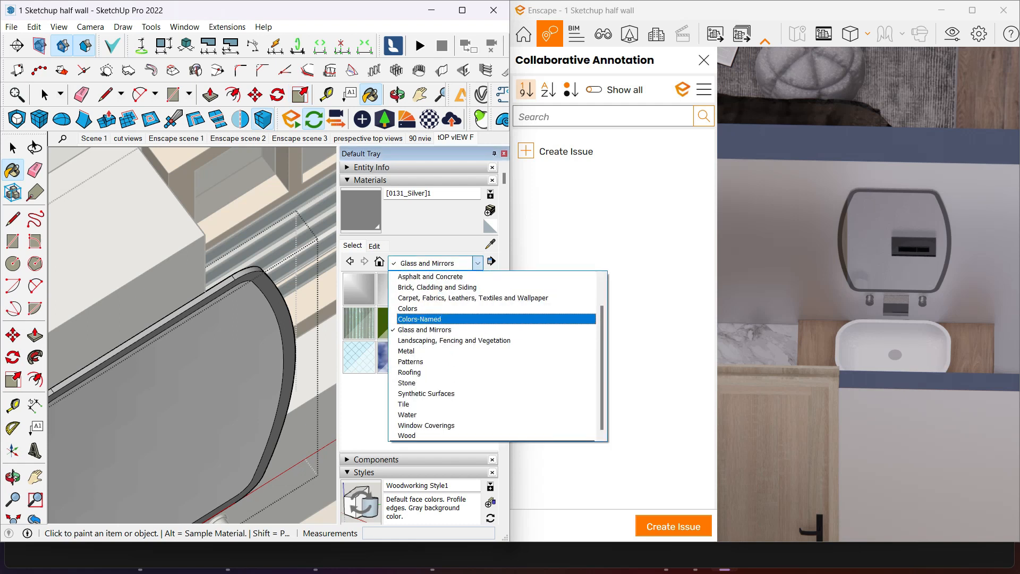
left_click(408, 309)
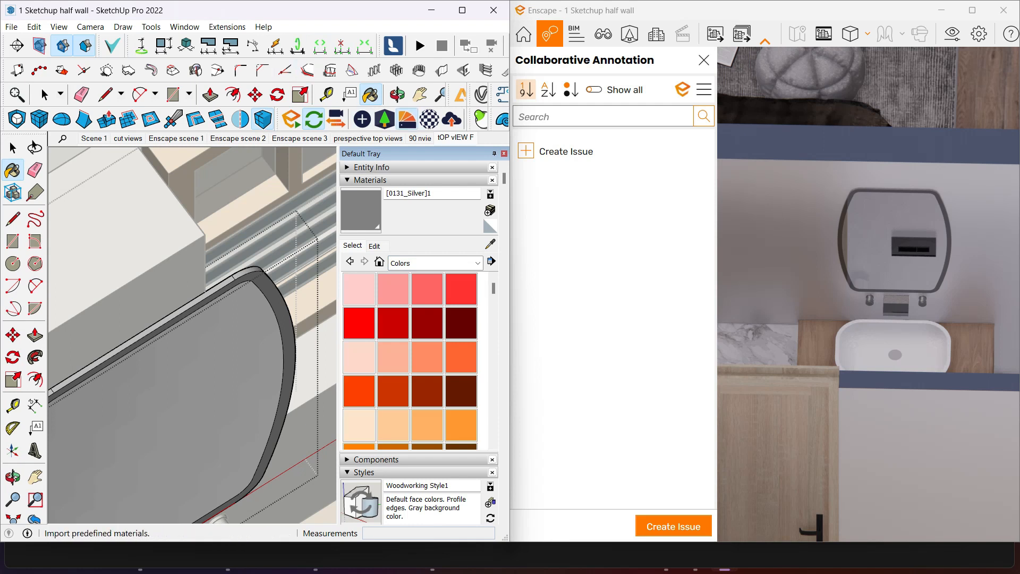
Import the Brass 02, Rough material from the Metals category of the Enscape Material Library
left_click(407, 119)
left_click(189, 43)
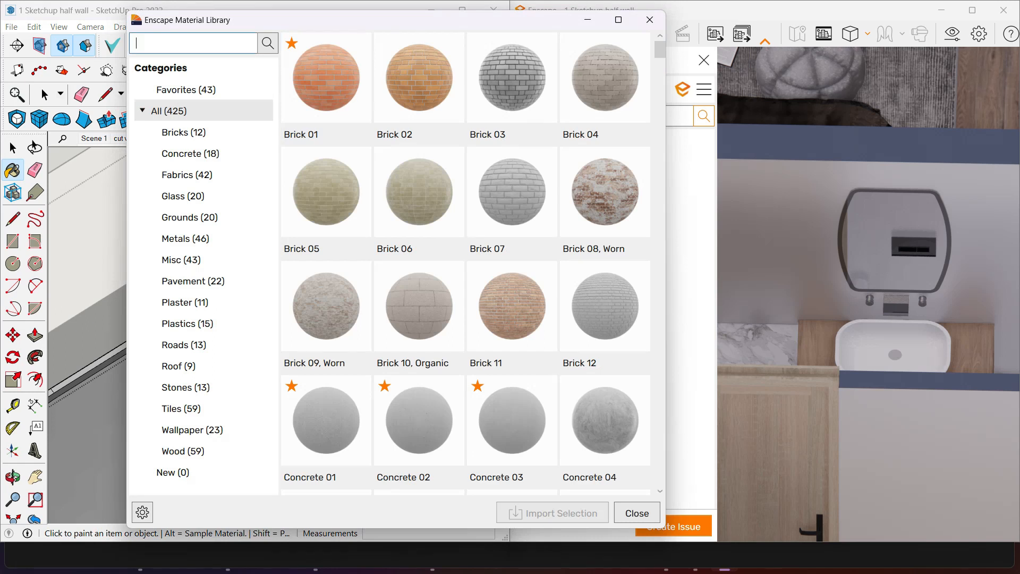
type("MET")
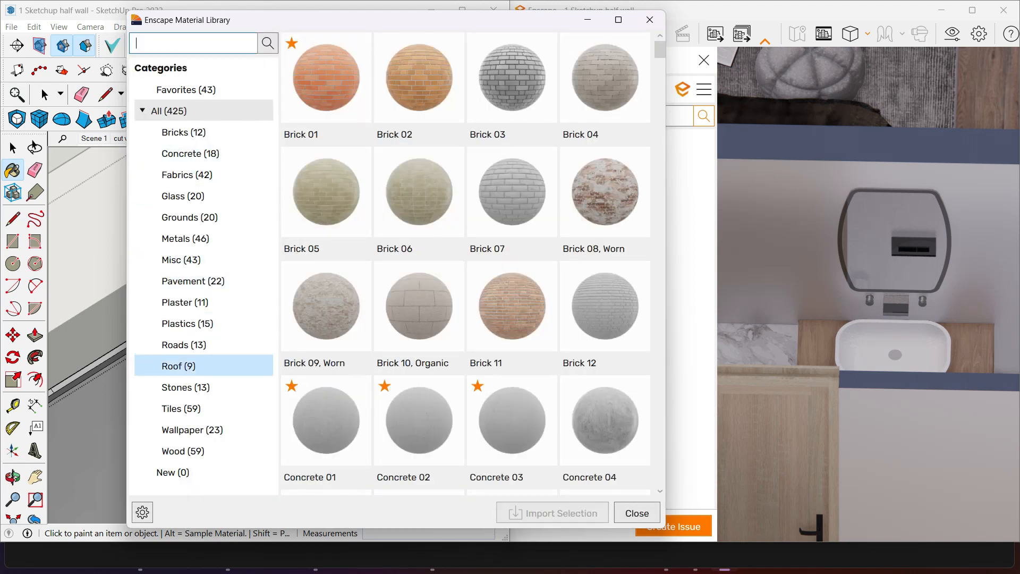
left_click(185, 238)
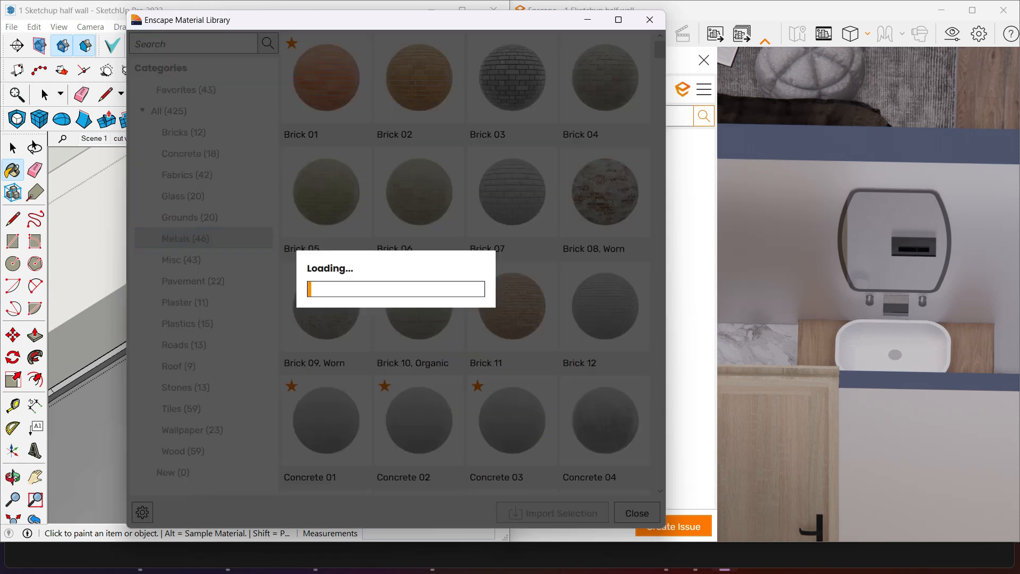
left_click(419, 197)
left_click(553, 512)
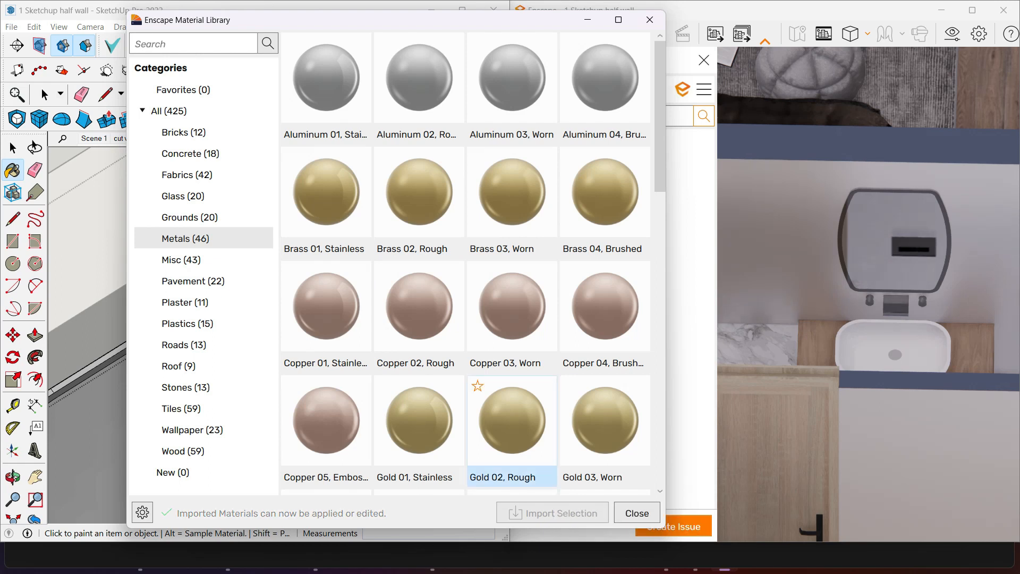
left_click(637, 513)
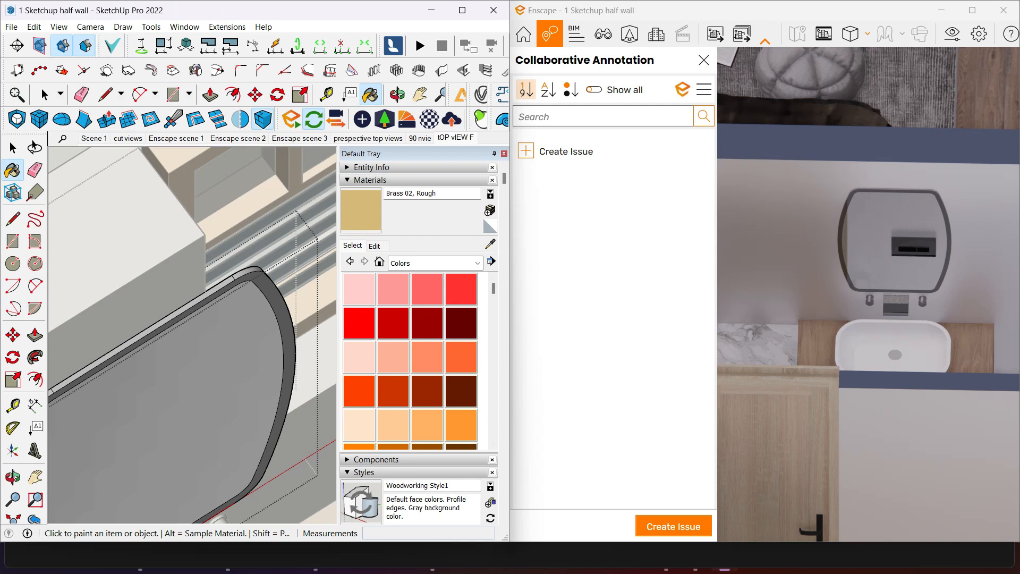
Paint the mirror frame with Brass 02, Rough, then close the collaborative annotations and check the frame in the render
key("space")
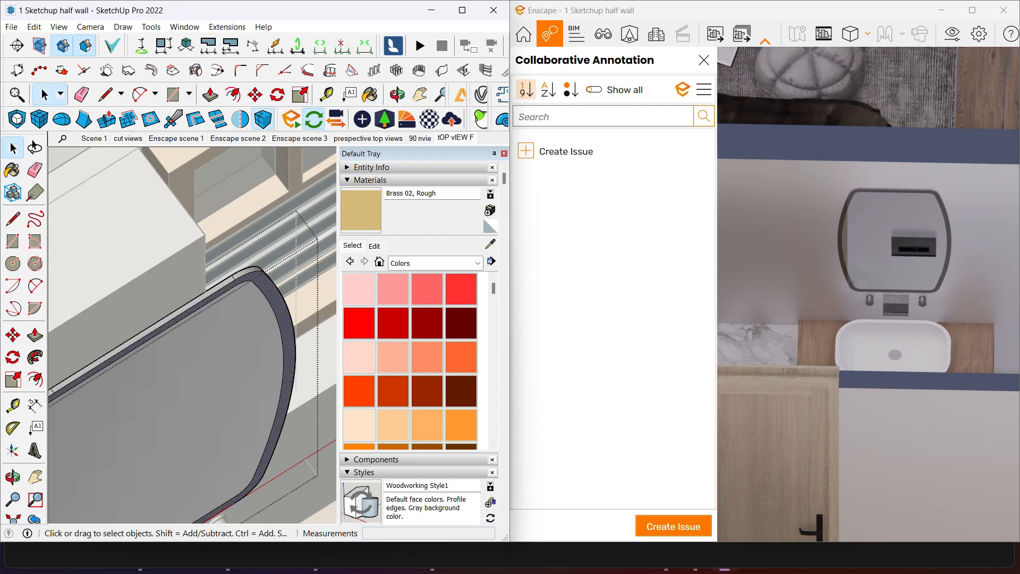
key("b")
left_click(287, 361)
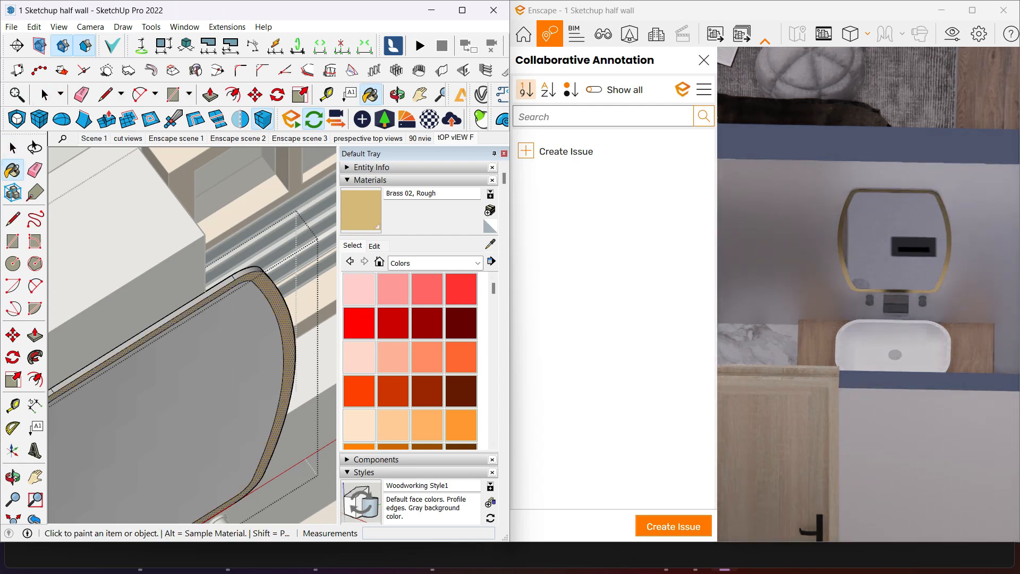
scroll(898, 228, "up", 5)
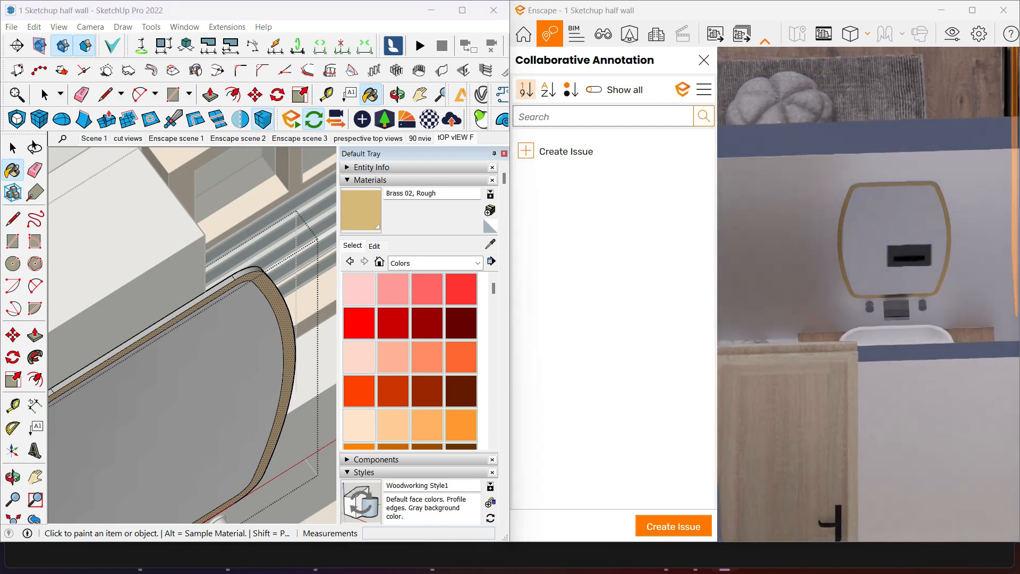
scroll(898, 228, "up", 5)
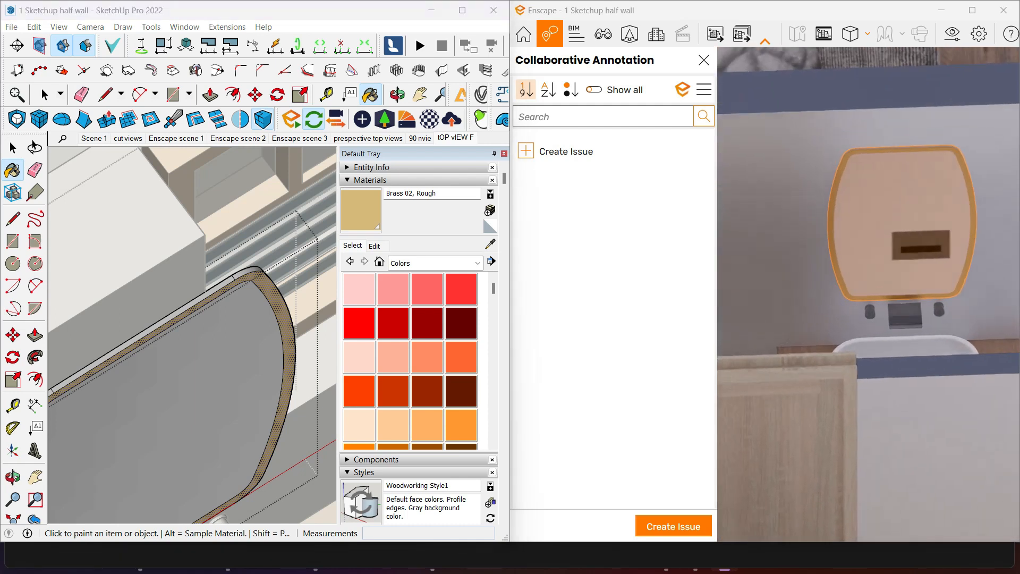
scroll(898, 229, "up", 5)
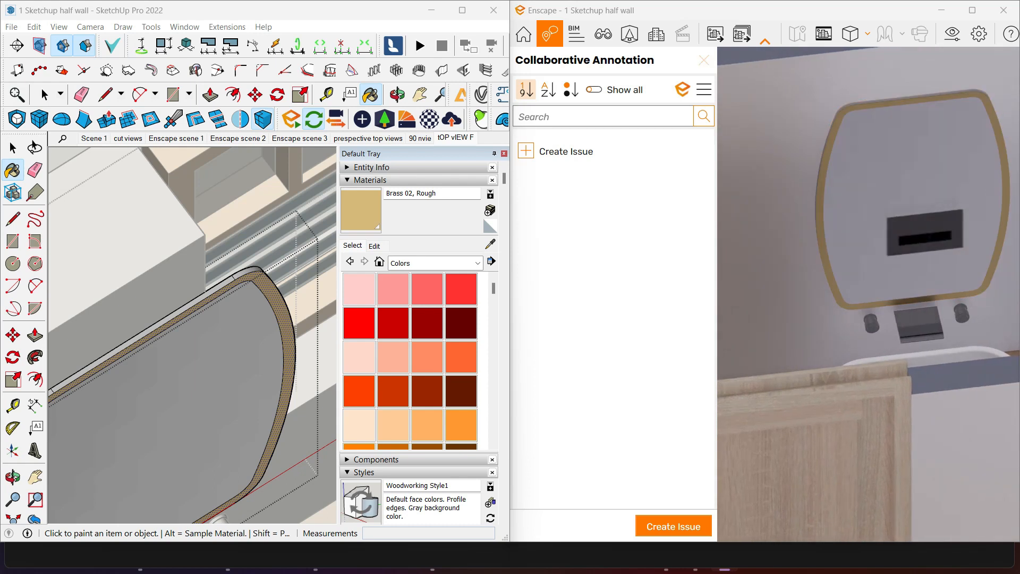
left_click(523, 34)
right_click_drag(765, 337, 781, 377)
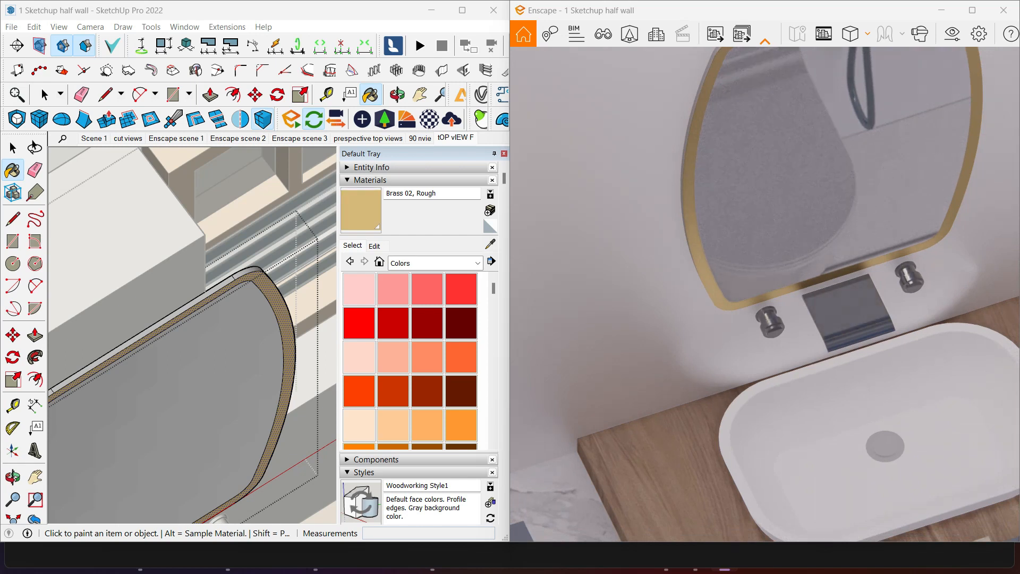
Try 0.0% metallic with 100.0% and 0.0% specular on Brass 02, Rough in the Enscape Material Editor, then restore metallic to 100.0%
left_click(429, 119)
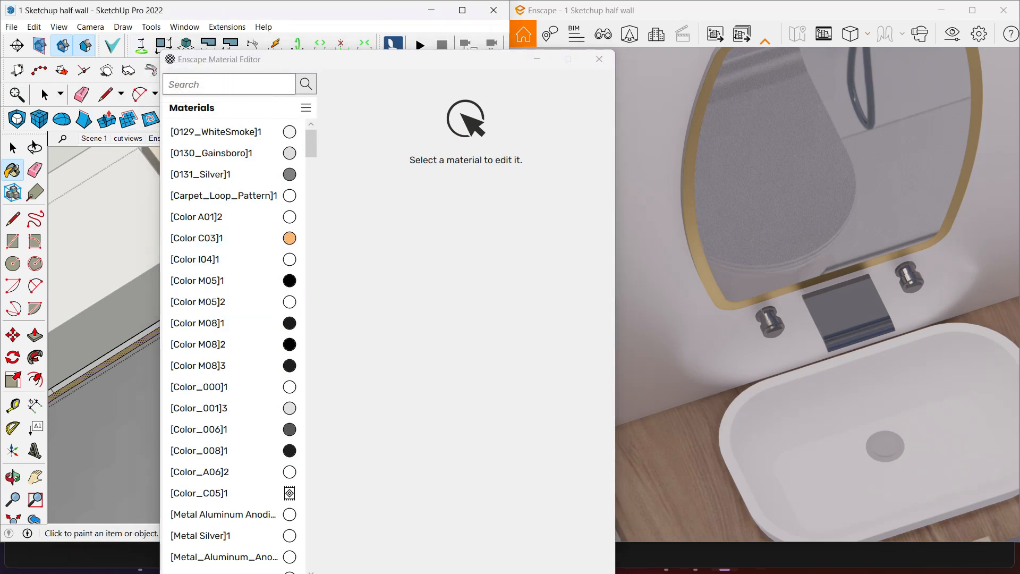
key("space")
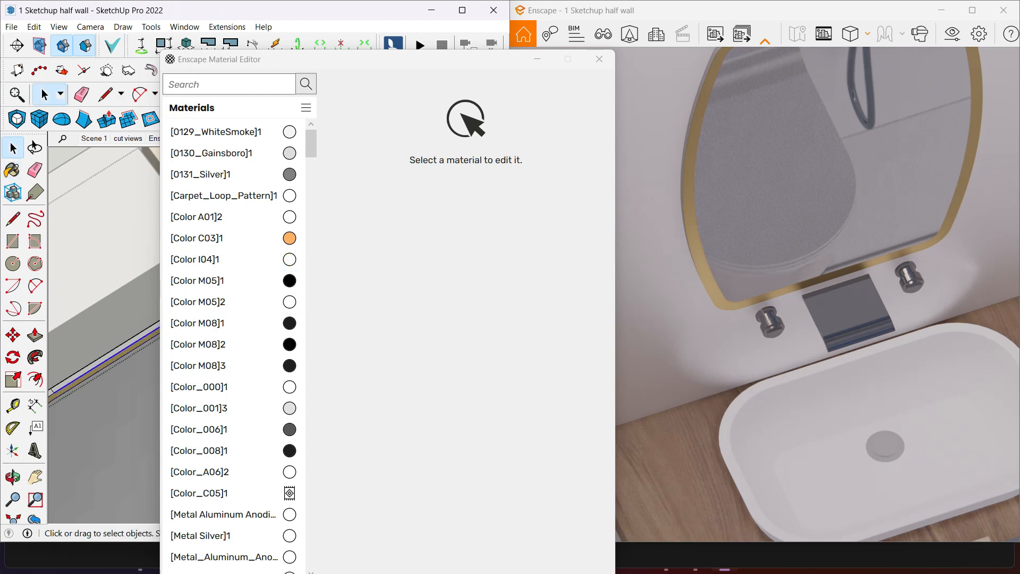
key("b")
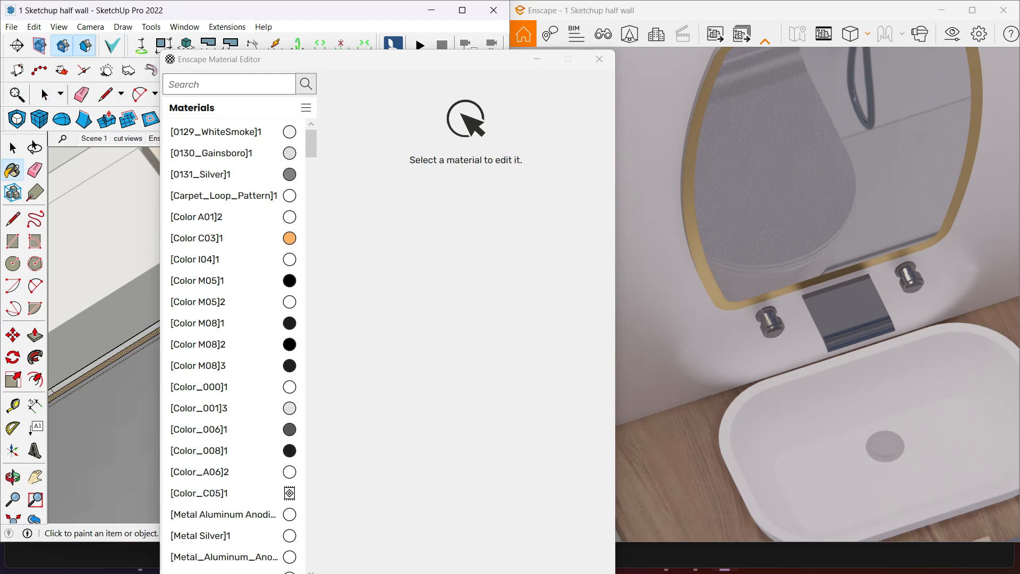
left_click(106, 364, "alt")
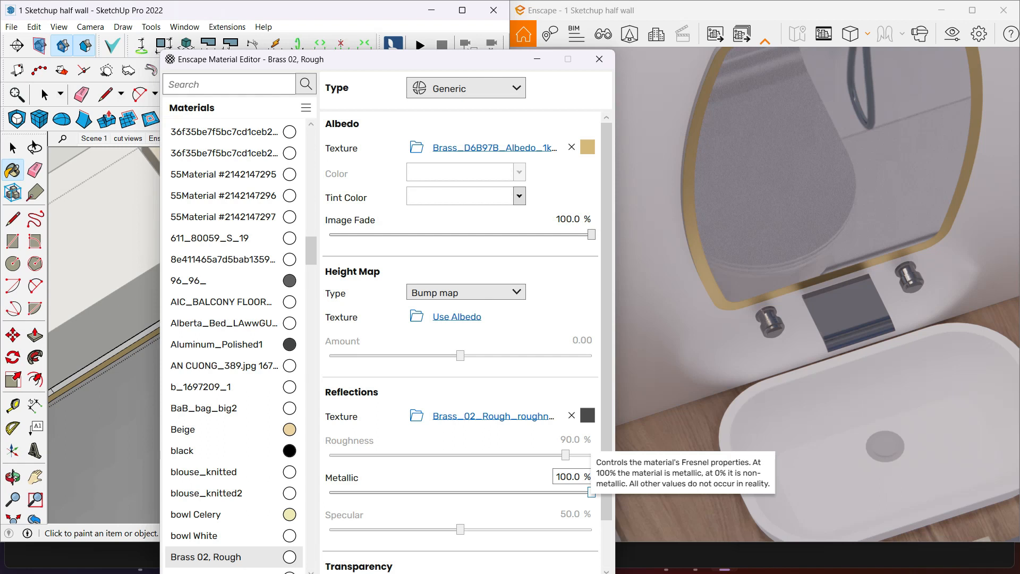
left_click_drag(591, 492, 329, 492)
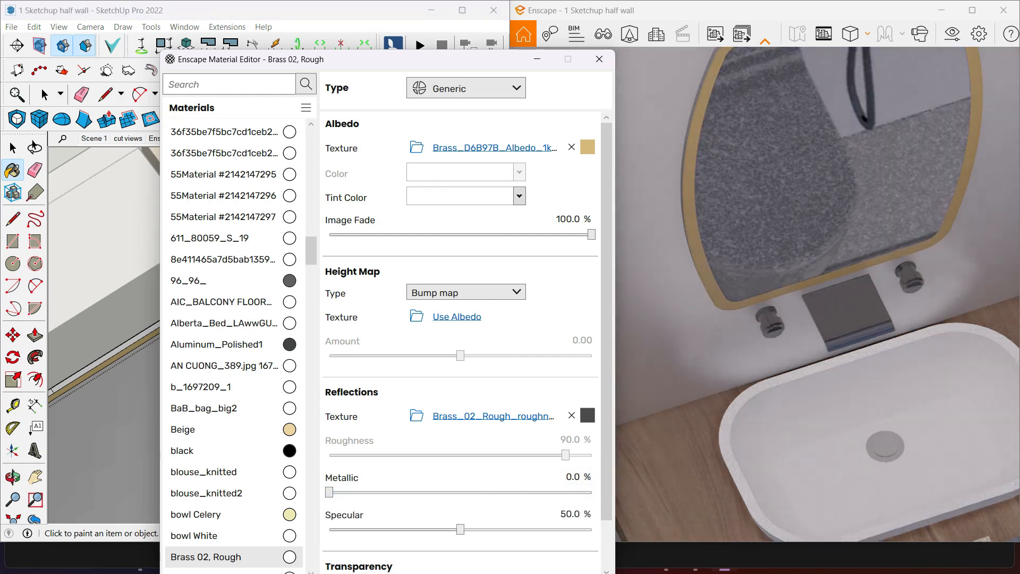
left_click_drag(460, 529, 591, 529)
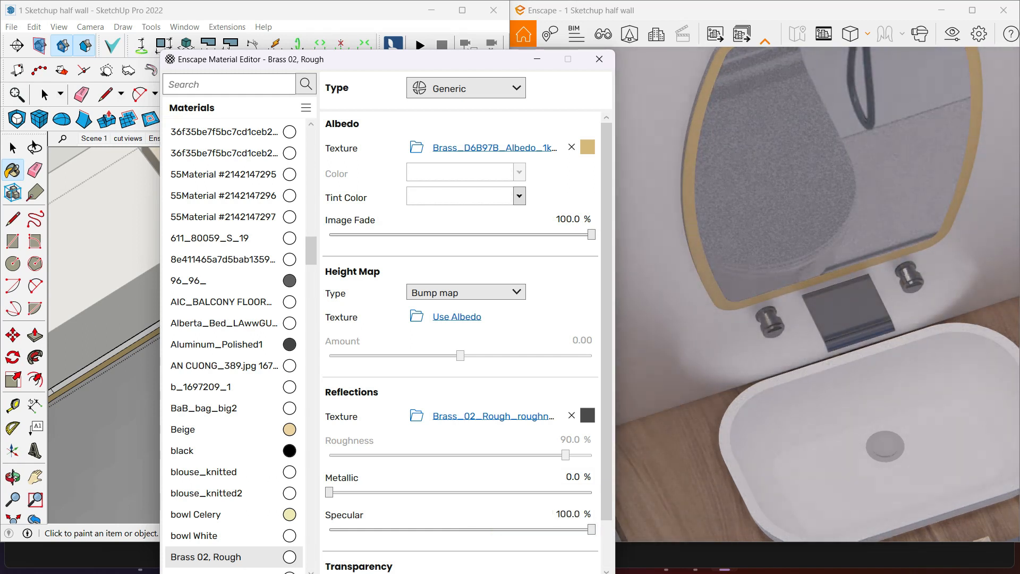
left_click_drag(592, 529, 330, 529)
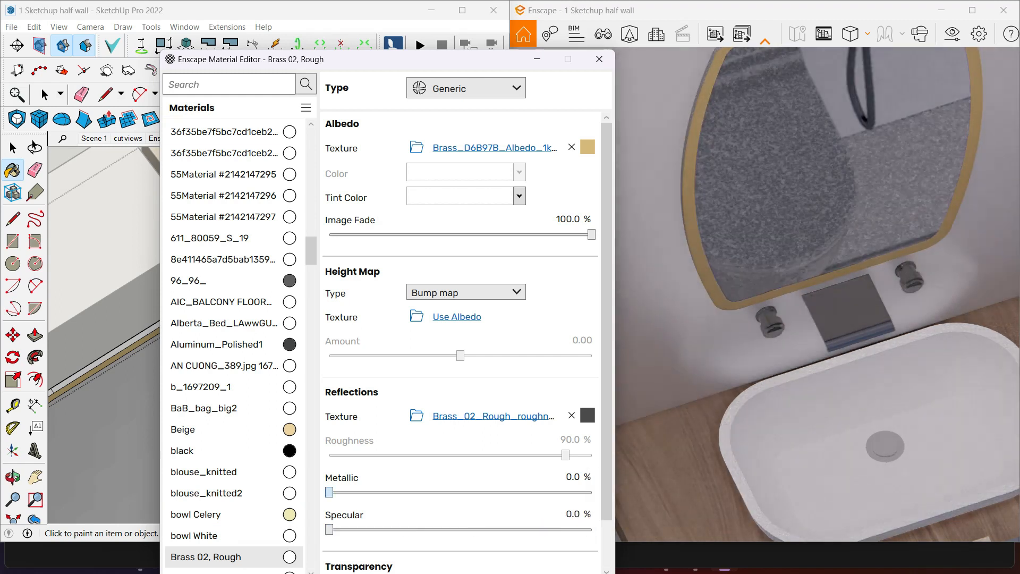
left_click_drag(361, 492, 591, 492)
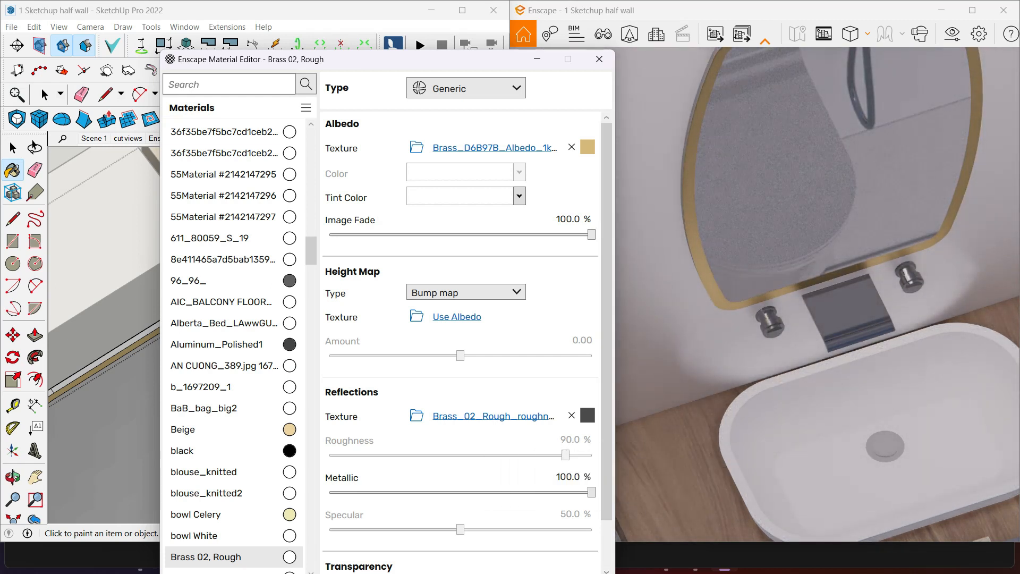
mouse_move(592, 493)
left_mouse_down()
mouse_move(384, 492)
mouse_move(591, 492)
left_mouse_up()
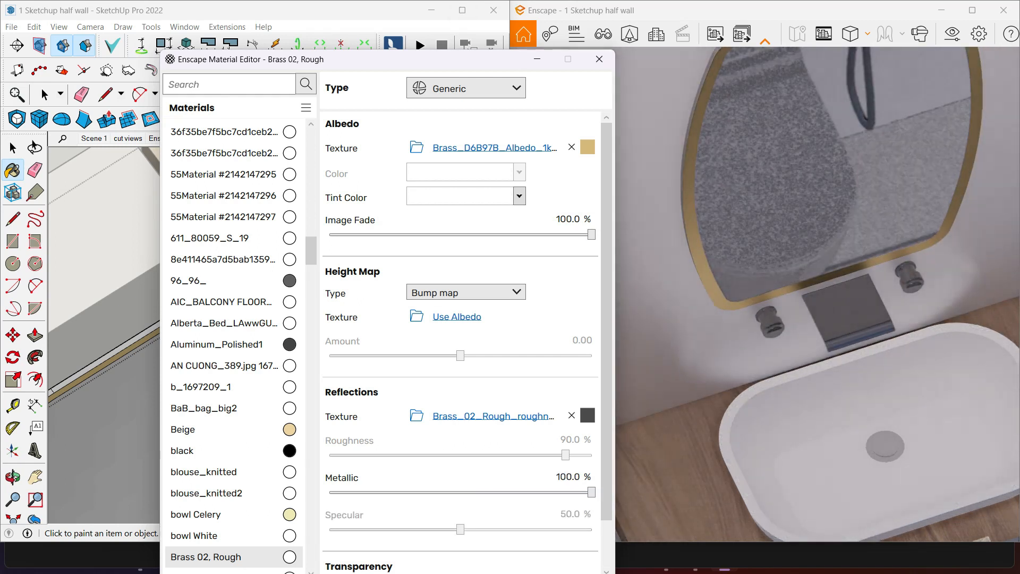
left_click(599, 59)
Check the brass mirror frame in the render from another angle and exit the mirror group's editing
mouse_move(829, 287)
right_mouse_down()
mouse_move(749, 281)
mouse_move(839, 287)
right_mouse_up()
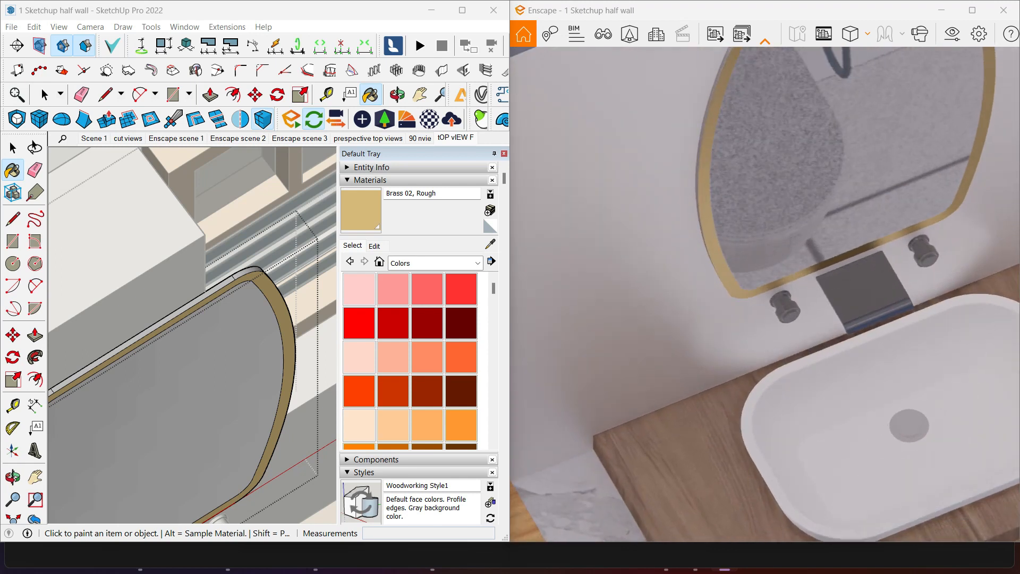
scroll(840, 287, "up", 3)
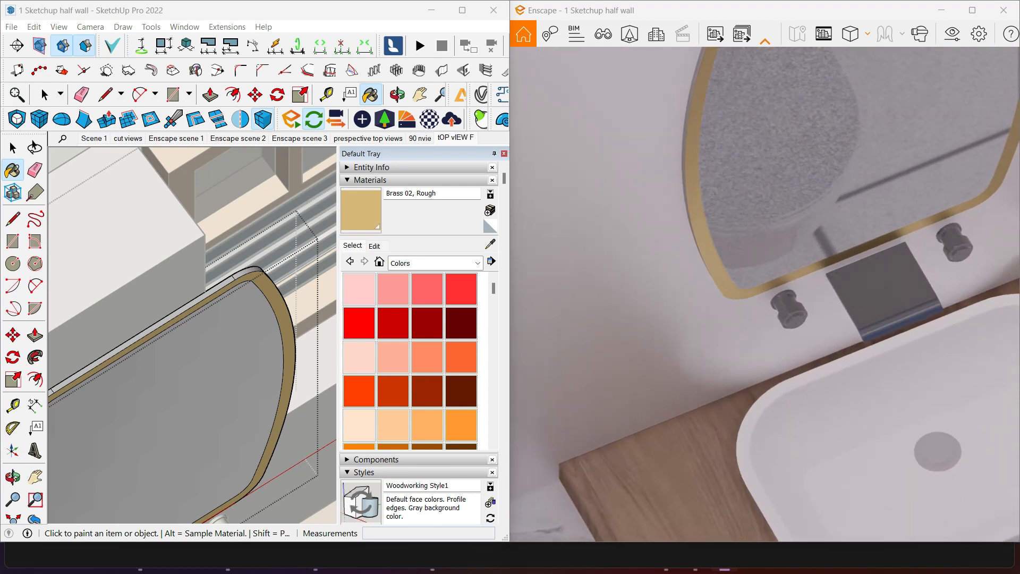
mouse_move(839, 287)
right_mouse_down()
mouse_move(869, 285)
mouse_move(826, 276)
mouse_move(828, 247)
right_mouse_up()
mouse_move(829, 247)
middle_mouse_down()
mouse_move(579, 246)
mouse_move(719, 241)
middle_mouse_up()
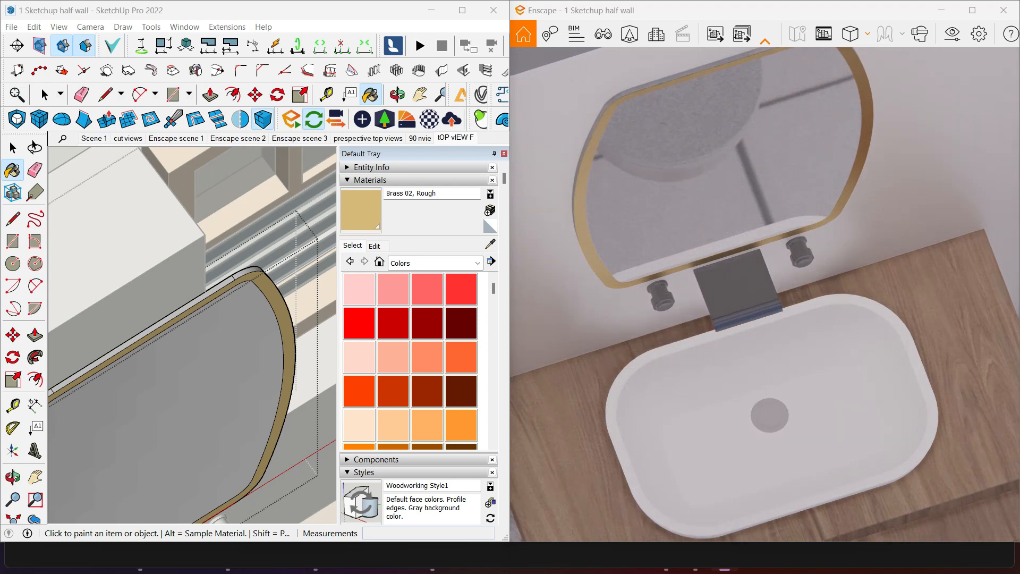
key("space")
key("Escape")
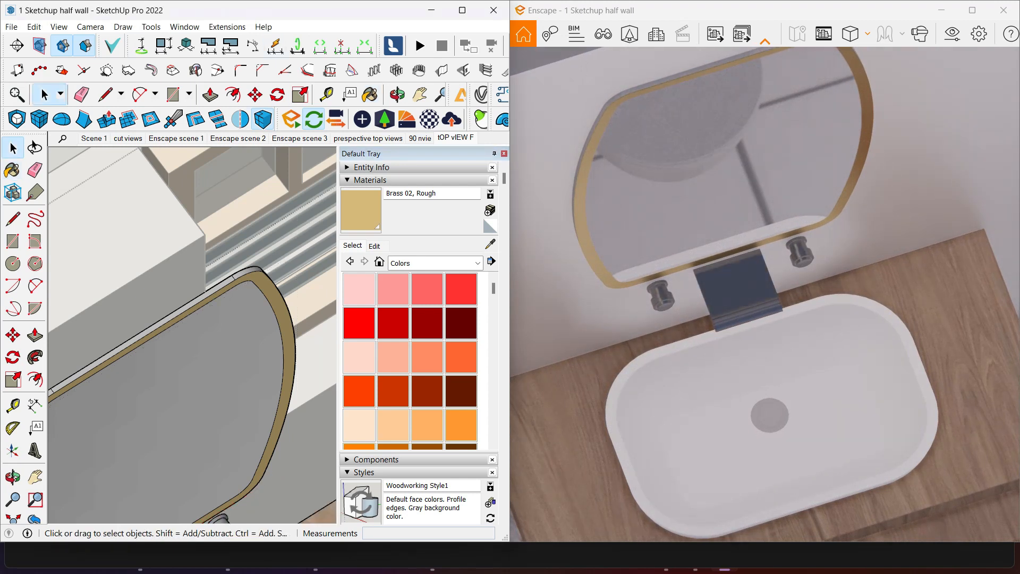
Open the nested sink basin group for editing and select the inner bowl surface
mouse_move(212, 372)
middle_mouse_down("shift")
mouse_move(219, 363)
mouse_move(153, 247)
mouse_move(158, 213)
middle_mouse_up("shift")
middle_click_drag(239, 488, 238, 349, "shift")
scroll(237, 349, "up", 1)
left_click(238, 350)
double_click(238, 350)
double_click(237, 350)
double_click(238, 349)
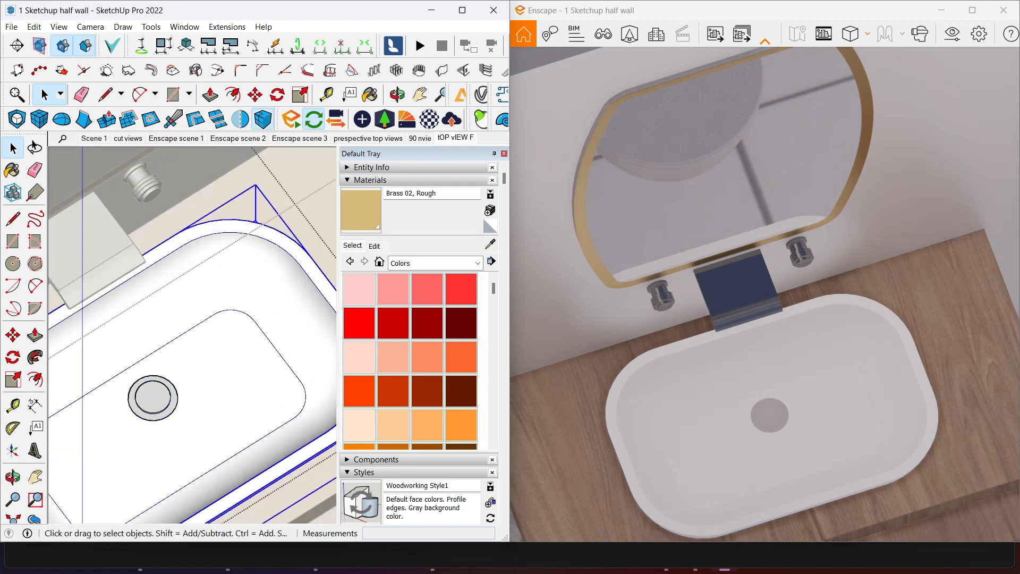
double_click(238, 287)
double_click(238, 287)
left_click(237, 287)
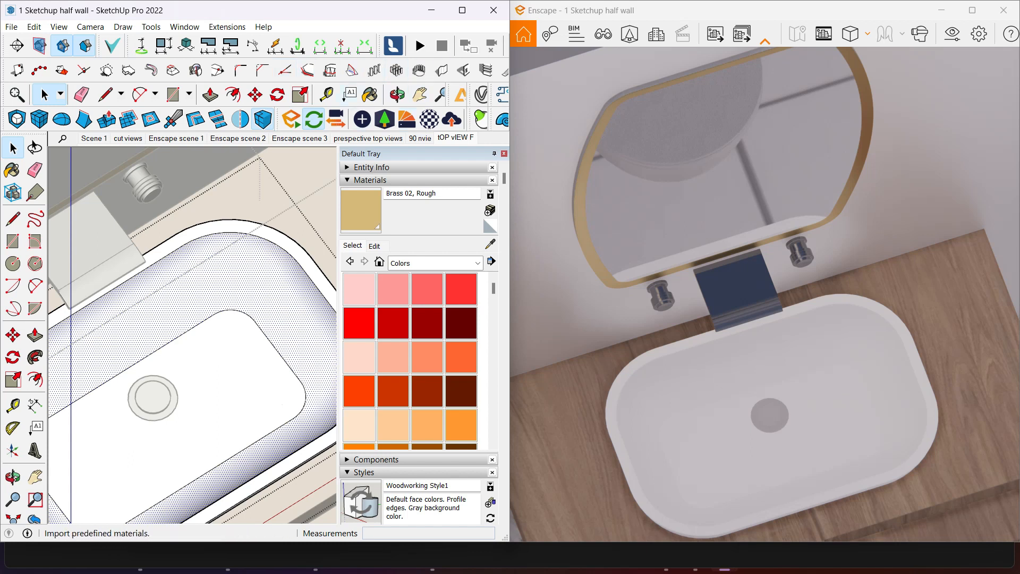
Set the basin's 0128_White material to 20.0% roughness, 27.3% metallic and 100.0% specular in the Enscape Material Editor
left_click(429, 119)
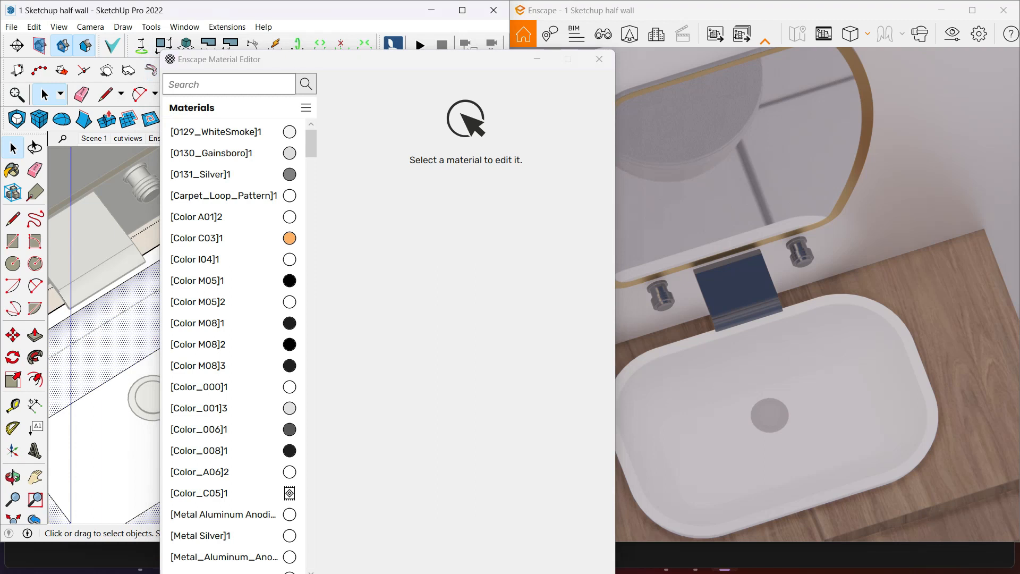
key("b")
key("alt")
left_click(113, 340, "alt")
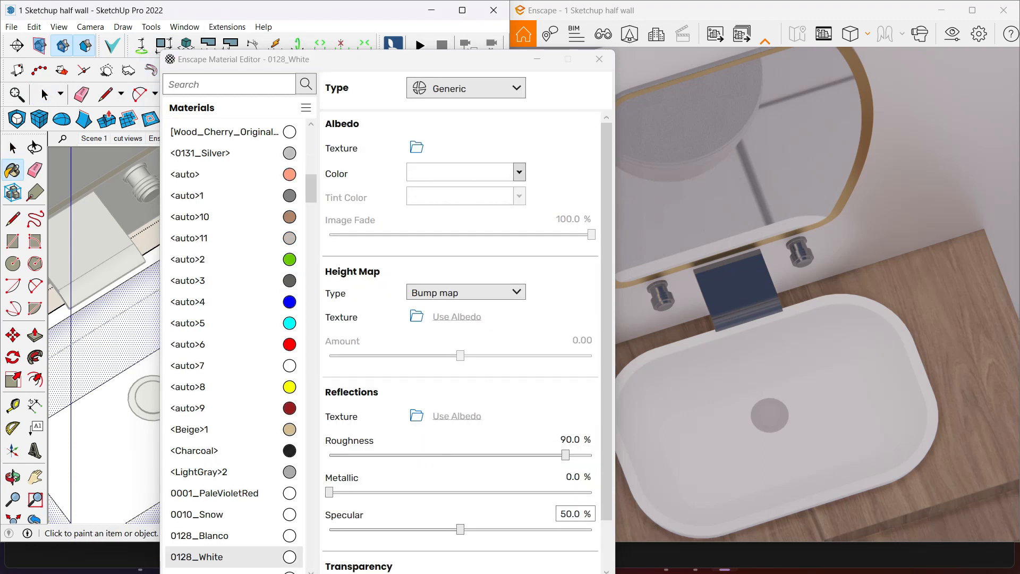
left_click_drag(329, 492, 401, 492)
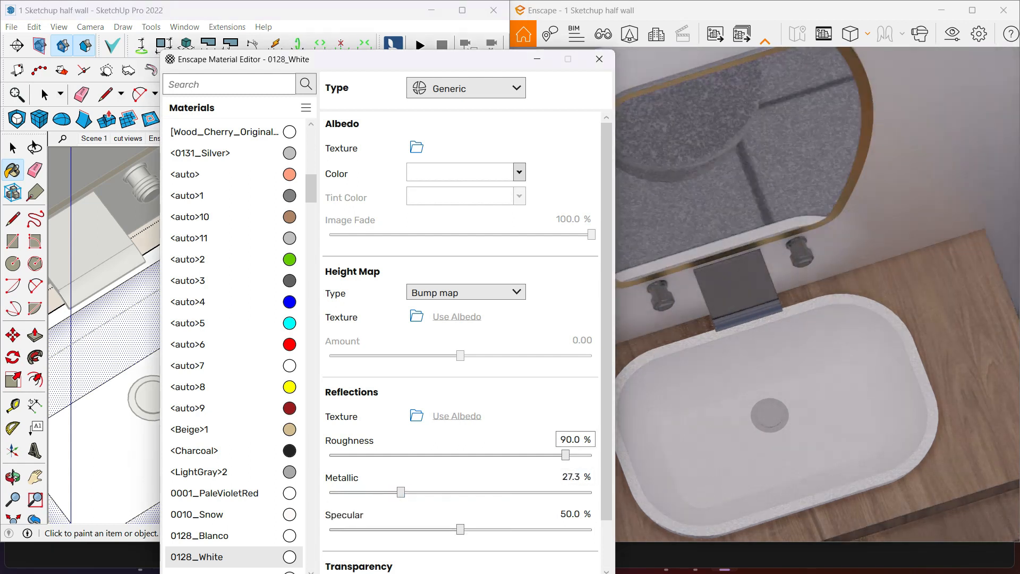
left_click_drag(565, 455, 565, 455)
left_click(571, 439)
key("Return")
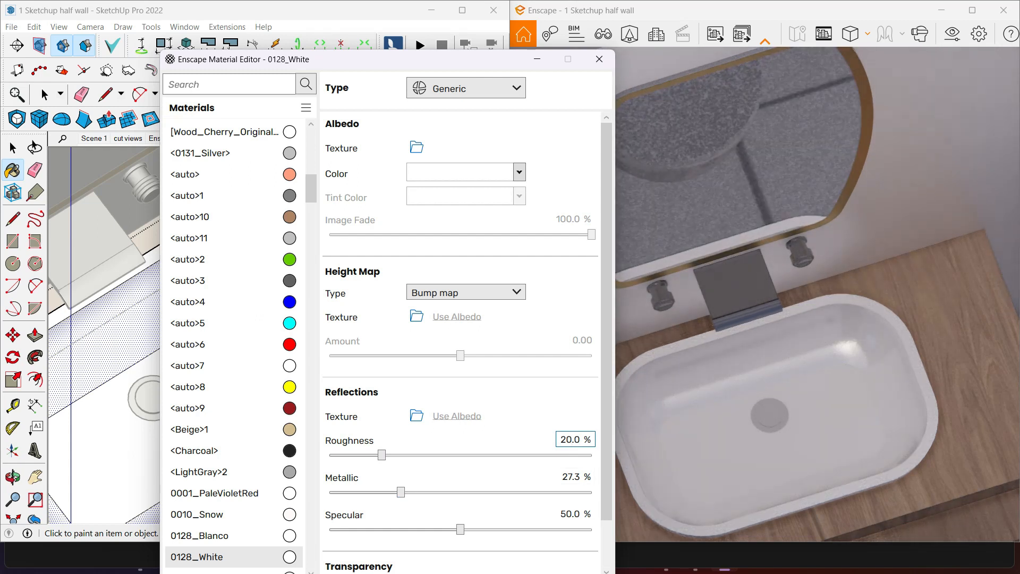
right_click_drag(771, 372, 820, 370)
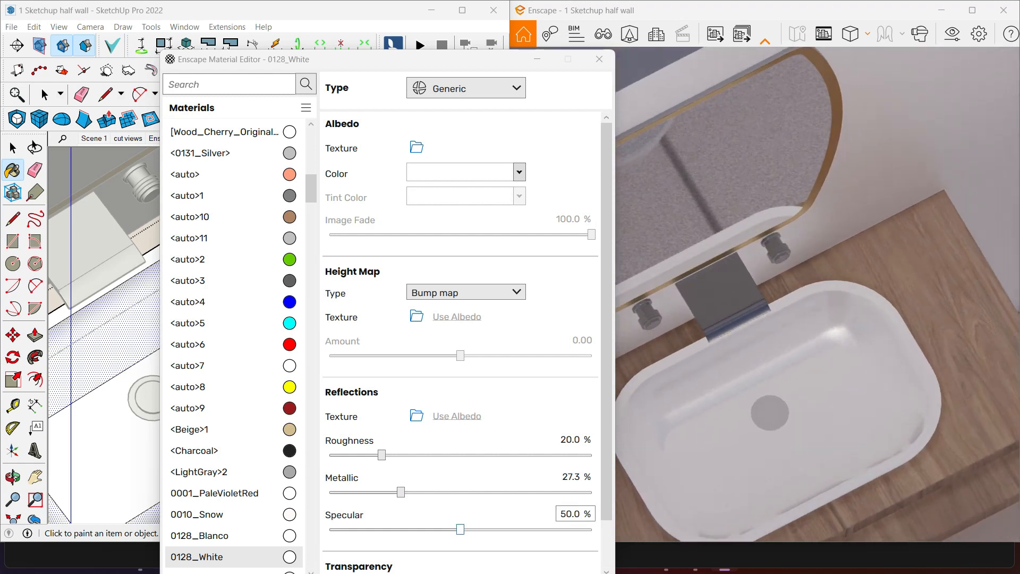
left_click_drag(460, 529, 591, 529)
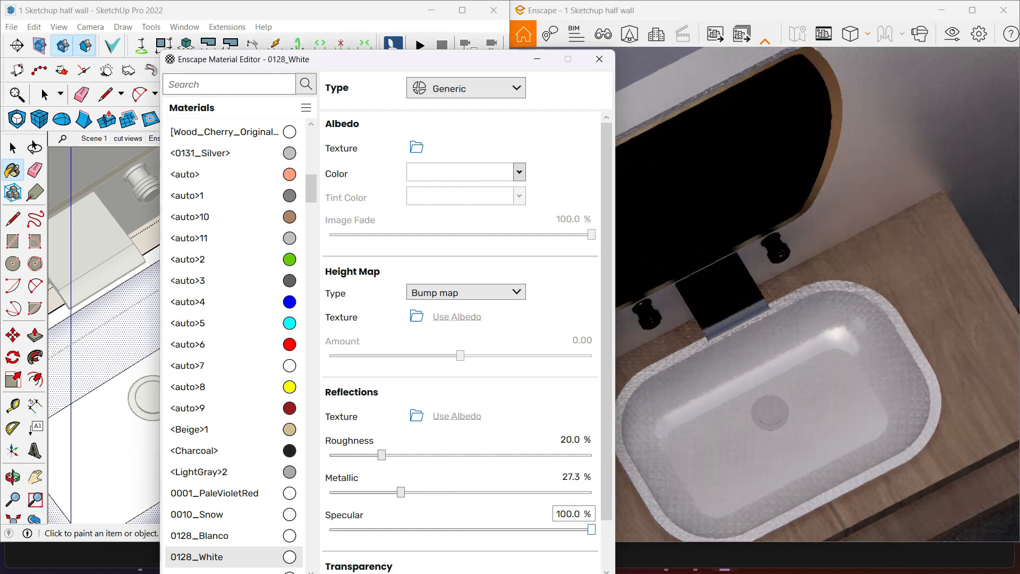
Examine the sink basin's reflections up close in the render from several viewpoints
right_click_drag(808, 352, 770, 325)
scroll(760, 328, "up", 1)
scroll(771, 328, "up", 1)
scroll(789, 329, "up", 1)
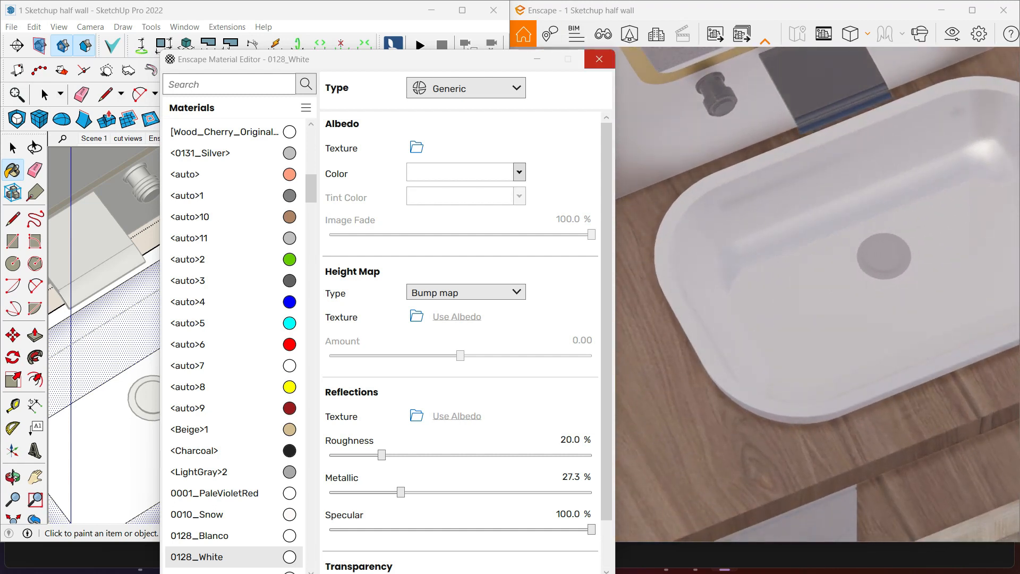
right_click_drag(797, 308, 780, 301)
scroll(817, 294, "up", 3)
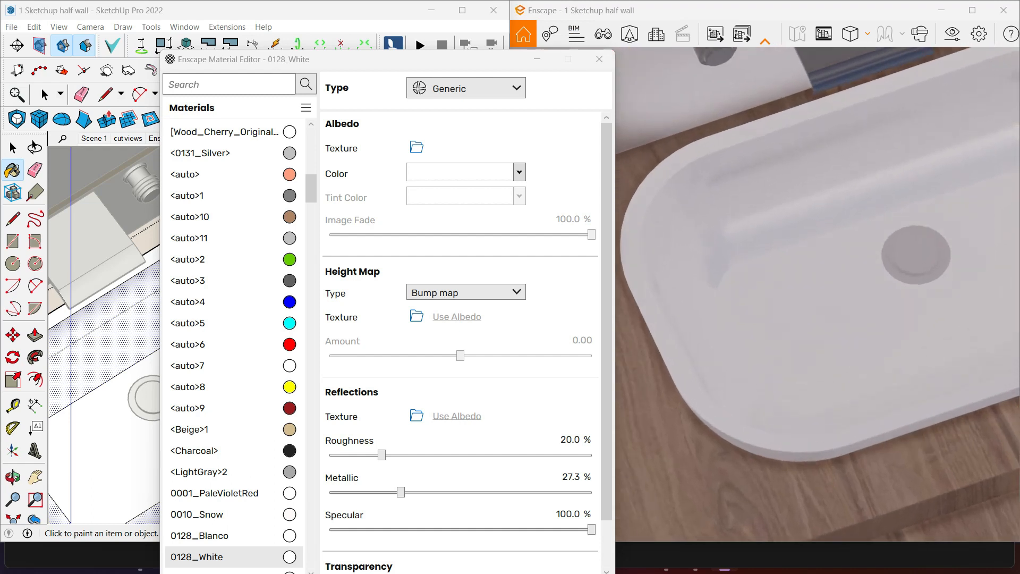
key("d")
key("a")
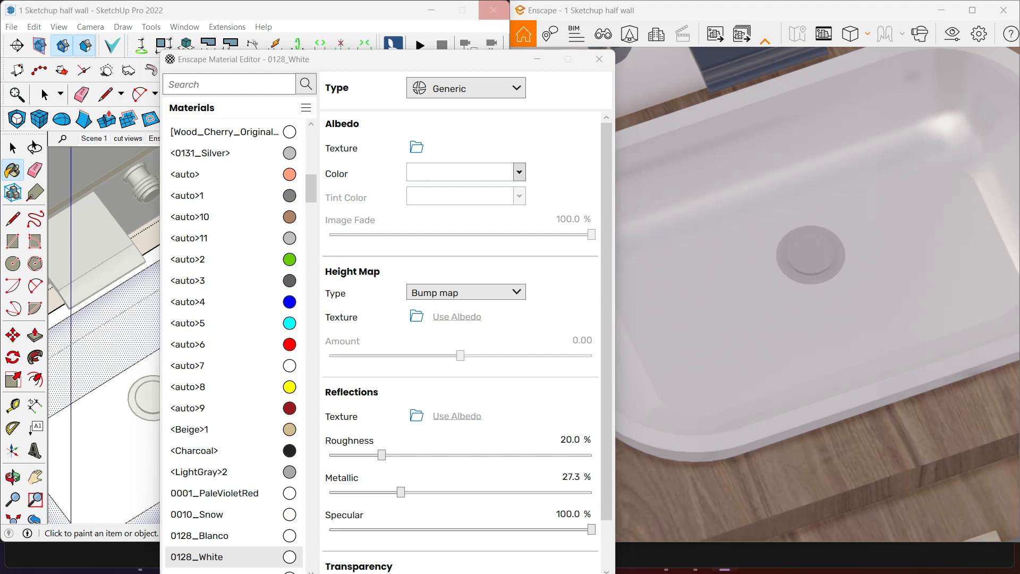
Select the sink basin's bottom surface and set its 0128_White material to 31.3% metallic
left_click(104, 340)
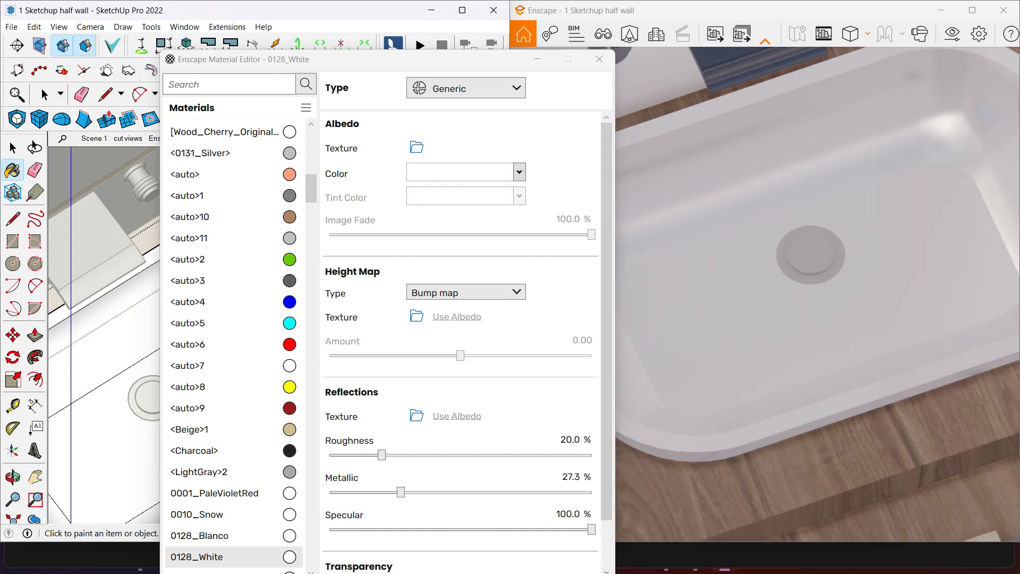
key("space")
key("b")
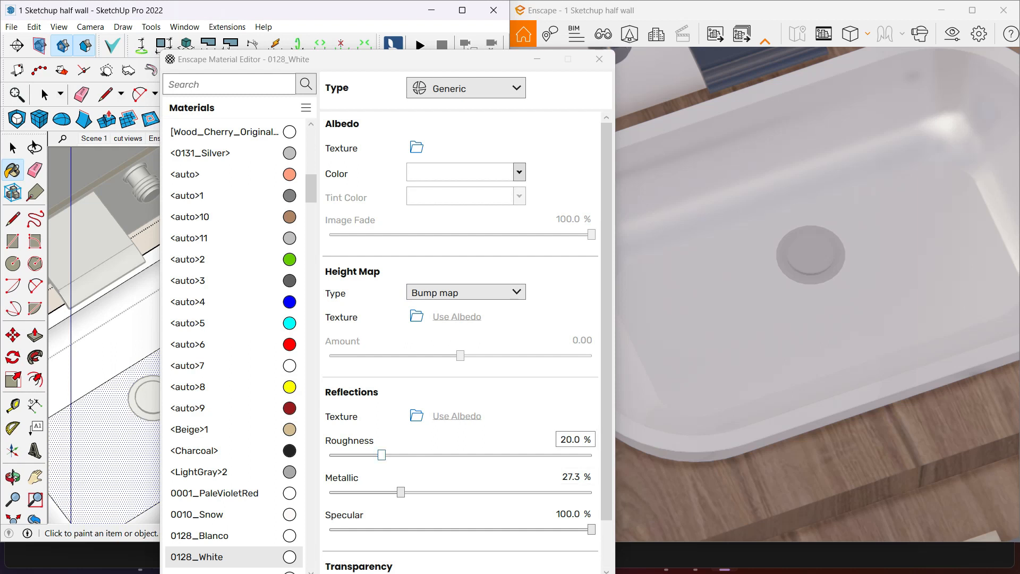
left_click_drag(575, 476, 596, 476)
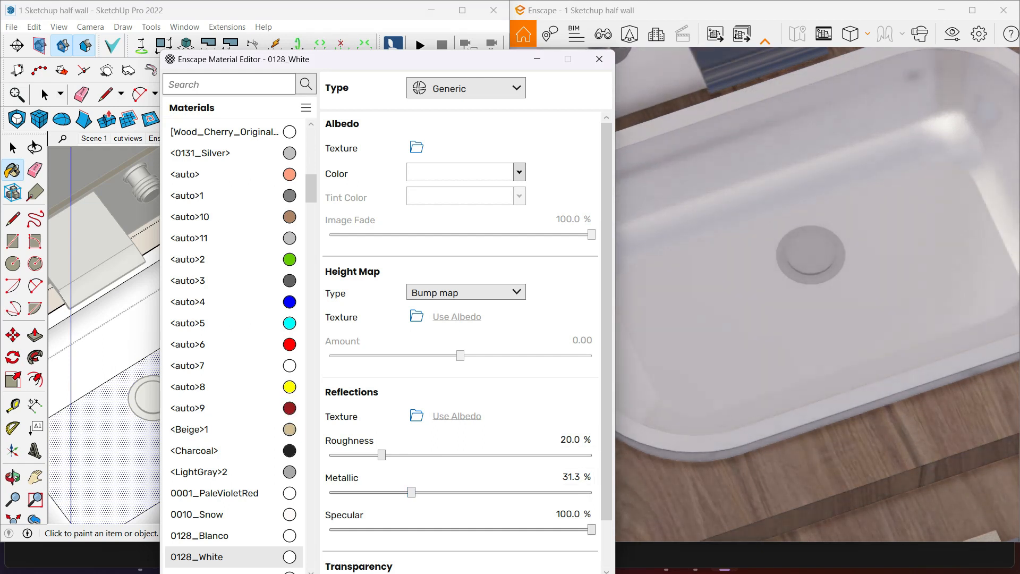
Sample the sink drain's 0131_Silver material, set it to 100.0% metallic and 0.0% roughness, and check its reflection in the render
left_click(106, 318)
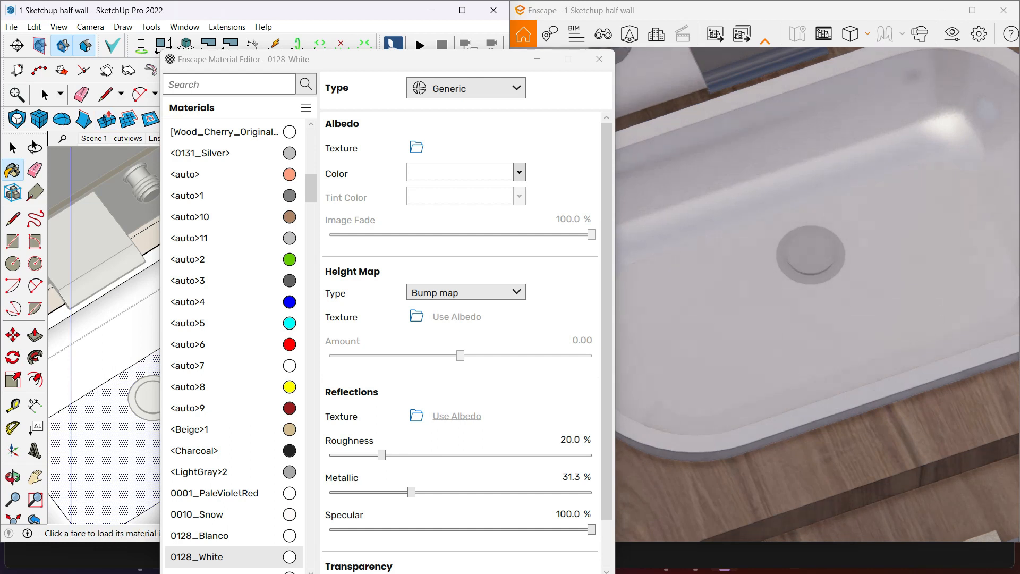
left_click(148, 397, "alt")
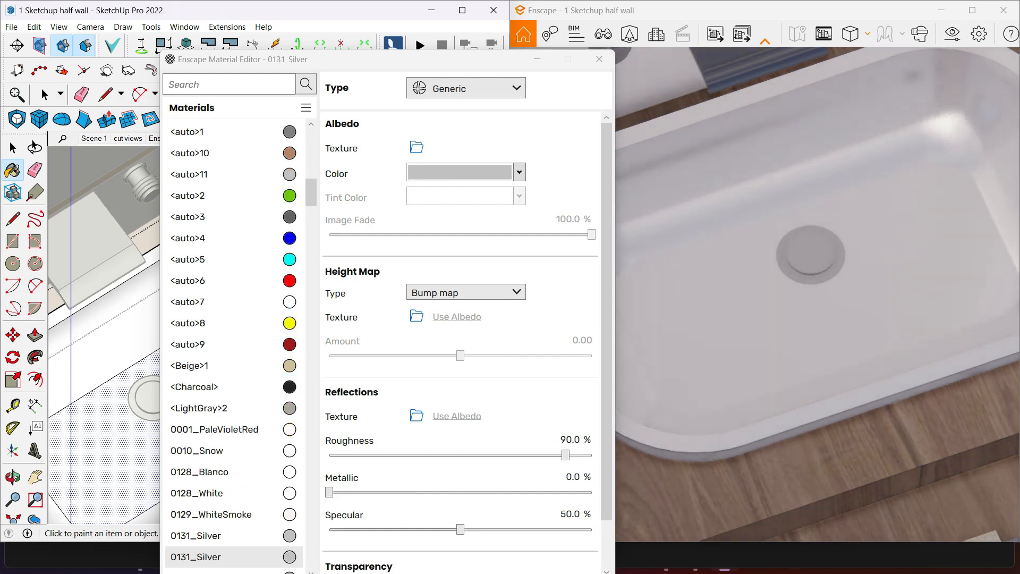
left_click_drag(329, 491, 591, 492)
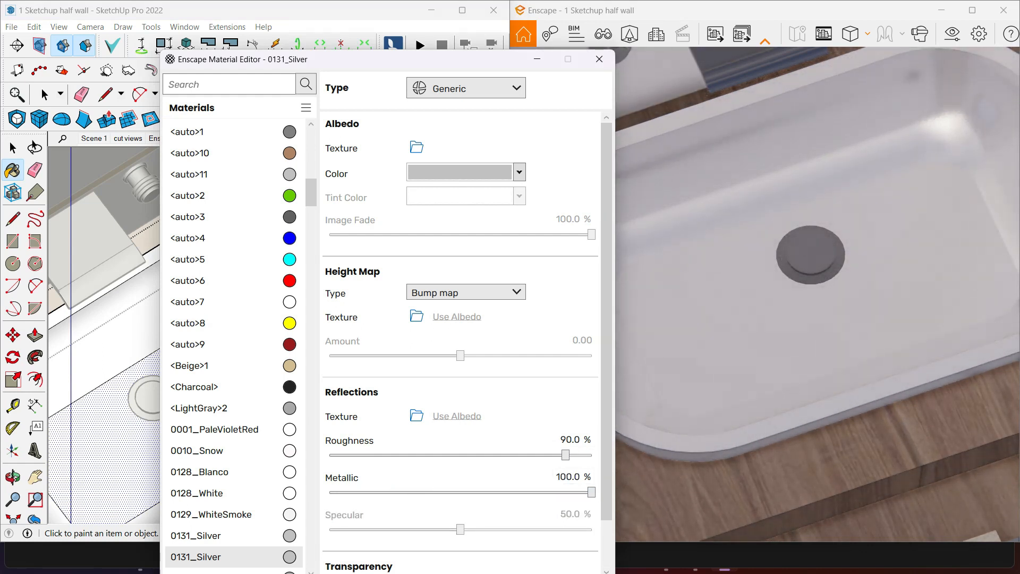
left_click_drag(565, 454, 330, 454)
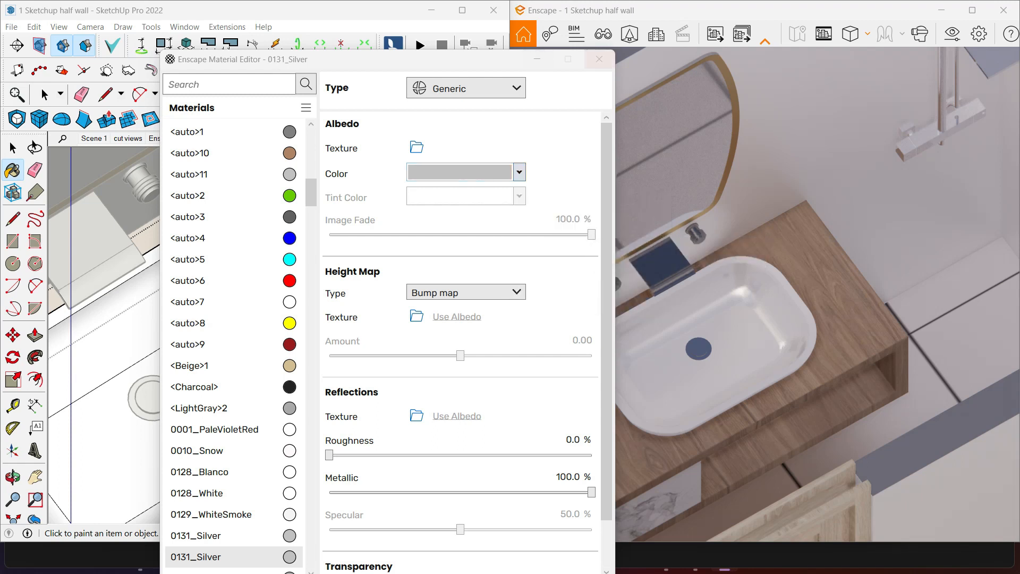
scroll(817, 295, "up", 5)
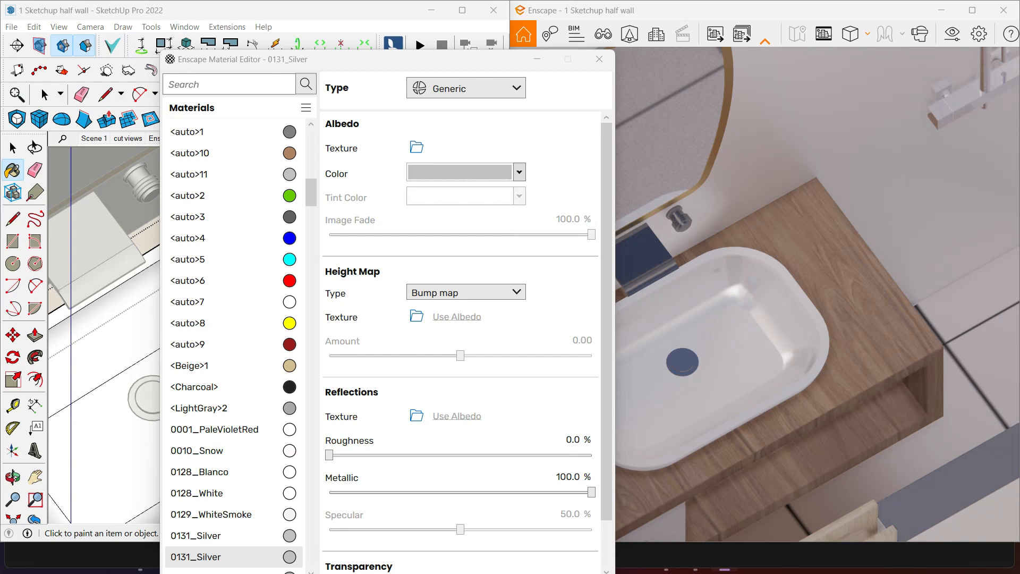
right_click_drag(817, 294, 851, 302)
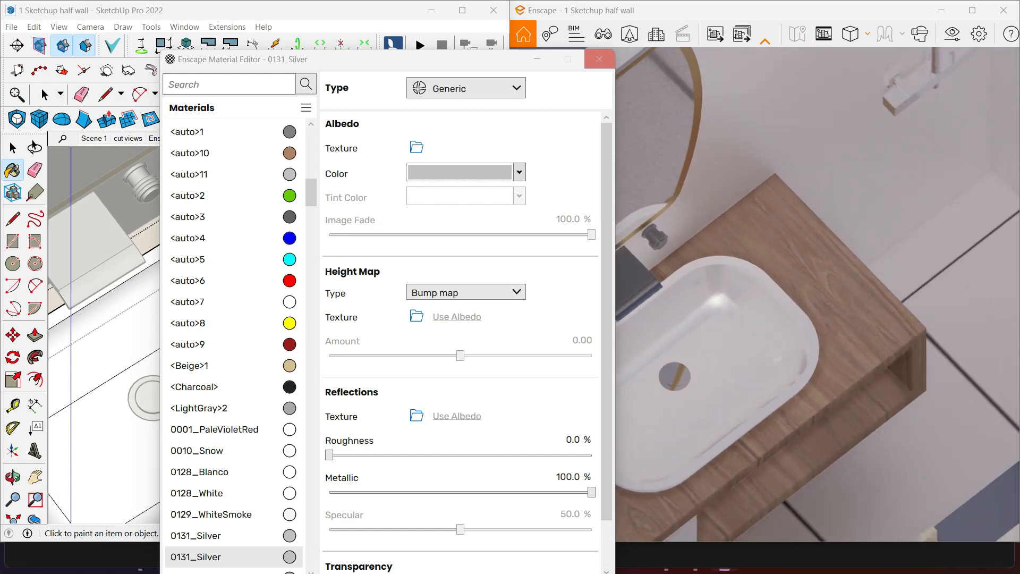
Close the Enscape Material Editor and exit the sink basin group's editing
left_click(599, 59)
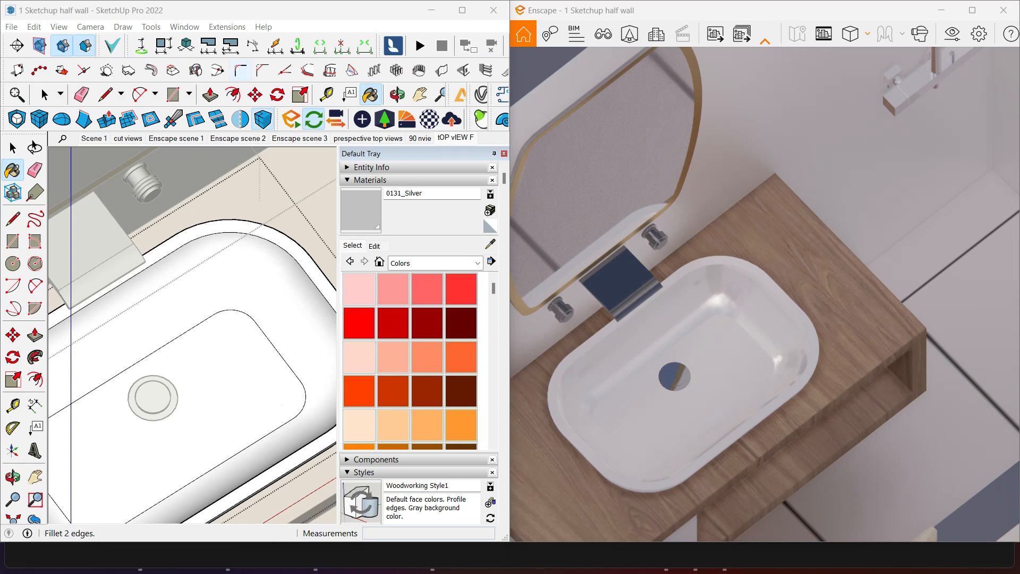
key("space")
key("Escape")
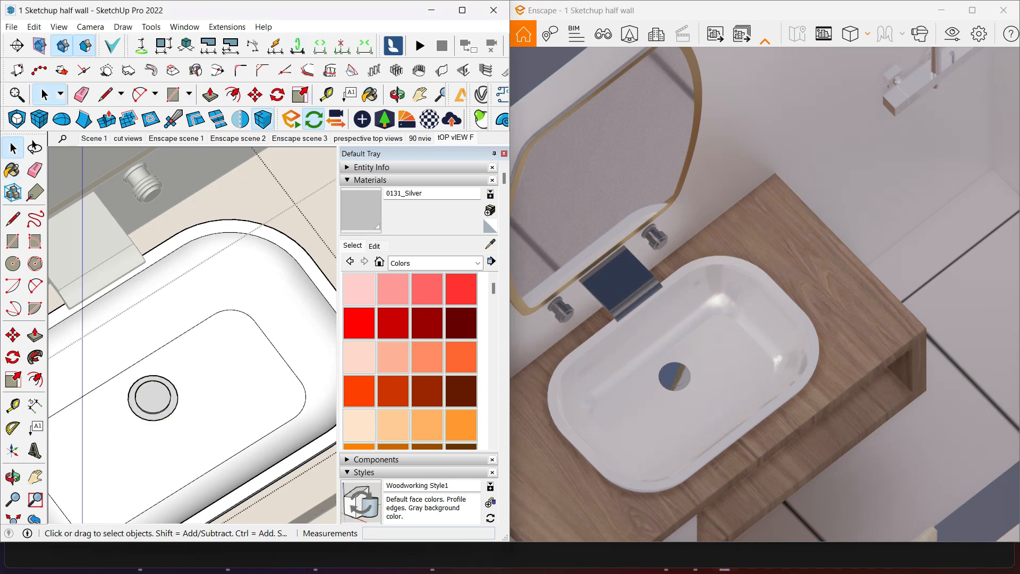
key("Escape")
Select the bedroom furniture group with the bed, nightstands and rug in the SketchUp model
scroll(251, 285, "down", 4)
mouse_move(251, 285)
middle_mouse_down("shift")
mouse_move(154, 248)
mouse_move(167, 276)
mouse_move(151, 287)
middle_mouse_up("shift")
scroll(199, 260, "down", 2)
scroll(213, 329, "down", 4)
scroll(212, 329, "down", 3)
mouse_move(239, 324)
middle_mouse_down("shift")
mouse_move(186, 313)
mouse_move(207, 335)
mouse_move(159, 318)
mouse_move(154, 292)
mouse_move(226, 273)
mouse_move(186, 260)
middle_mouse_up("shift")
scroll(175, 319, "up", 1)
scroll(154, 293, "down", 2)
mouse_move(139, 392)
middle_mouse_down("shift")
mouse_move(177, 342)
mouse_move(151, 334)
mouse_move(151, 356)
mouse_move(218, 319)
middle_mouse_up("shift")
scroll(177, 343, "up", 1)
scroll(151, 340, "up", 2)
scroll(218, 318, "up", 3)
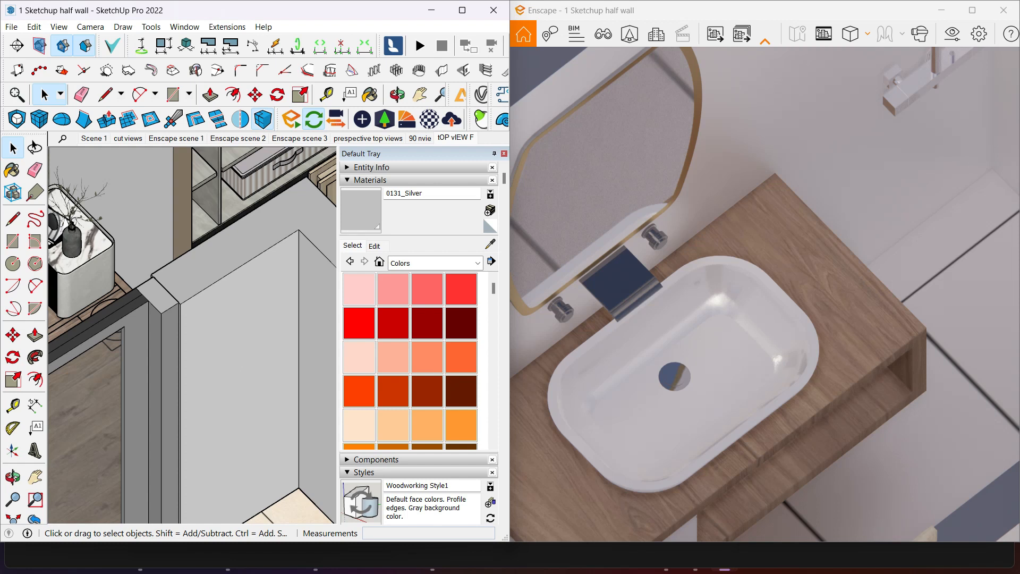
middle_click_drag(239, 276, 178, 273, "shift")
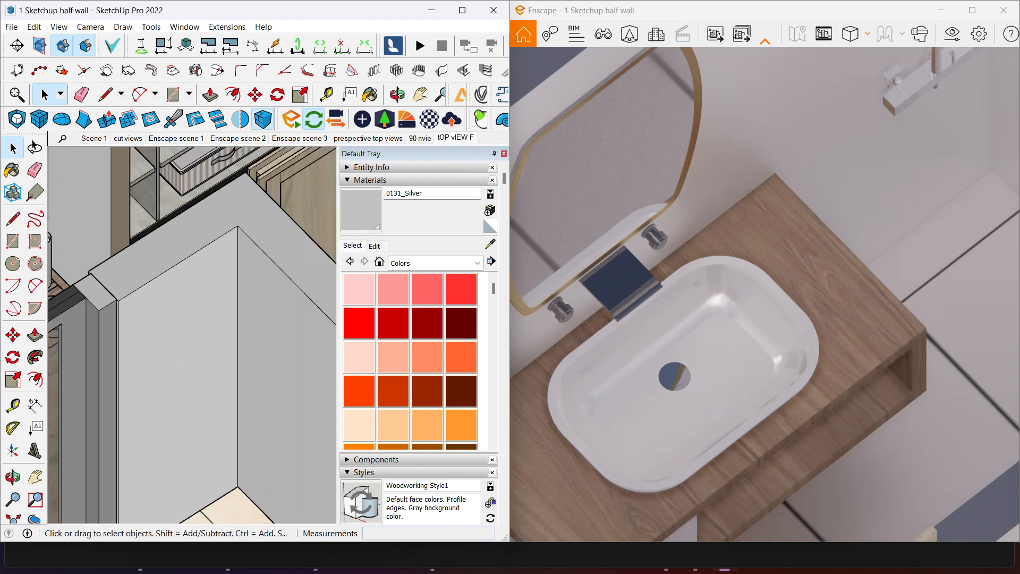
mouse_move(178, 273)
middle_mouse_down("shift")
mouse_move(210, 276)
mouse_move(229, 287)
mouse_move(194, 276)
mouse_move(280, 315)
middle_mouse_up("shift")
scroll(228, 287, "down", 6)
middle_click_drag(253, 261, 312, 283, "shift")
left_click(308, 282)
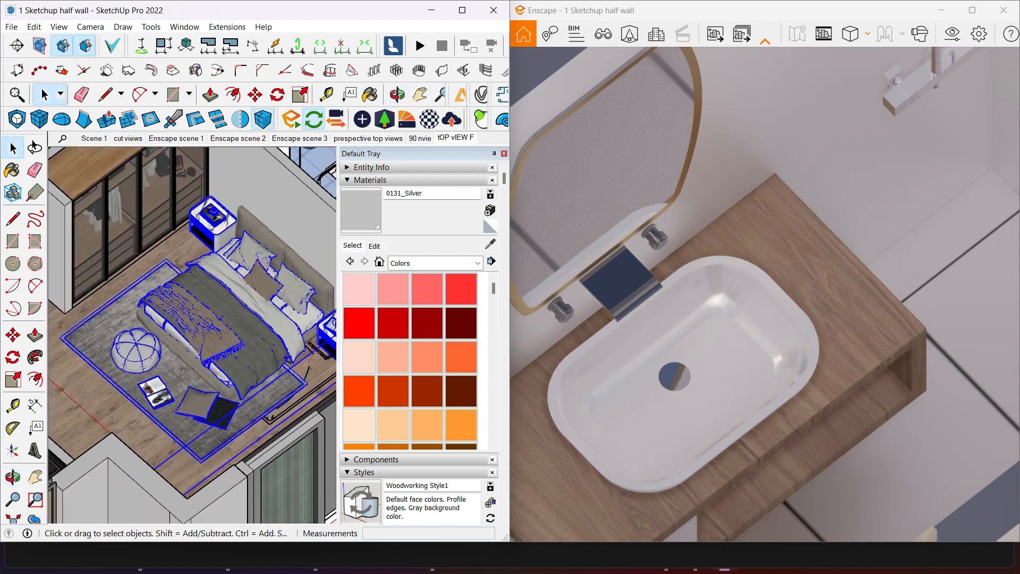
scroll(312, 278, "up", 3)
mouse_move(212, 309)
middle_mouse_down()
mouse_move(247, 314)
mouse_move(252, 297)
middle_mouse_up()
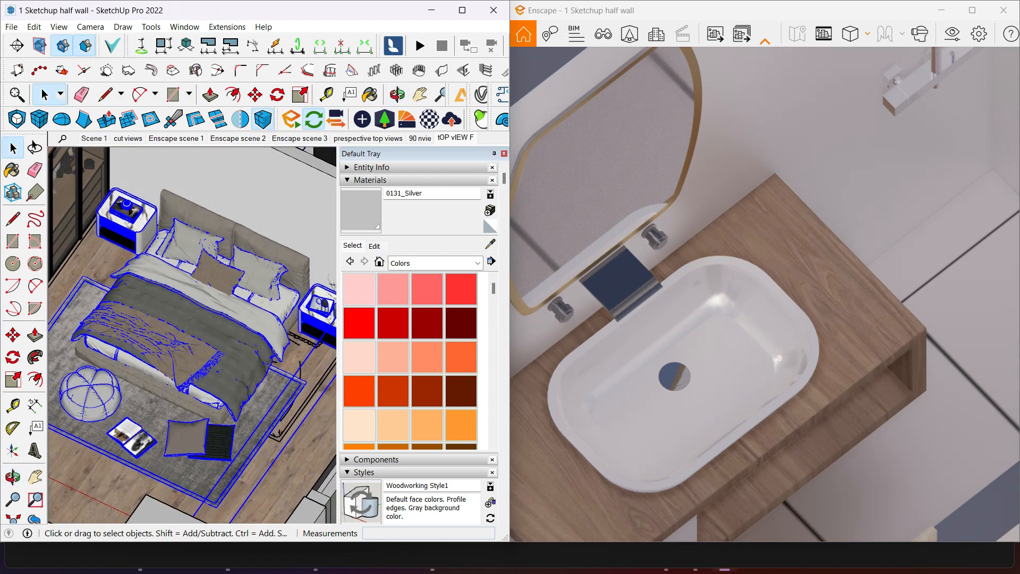
Browse the people, furniture, building and vegetation models in the Enscape Asset Library, look over its categories and close it
left_click(384, 120)
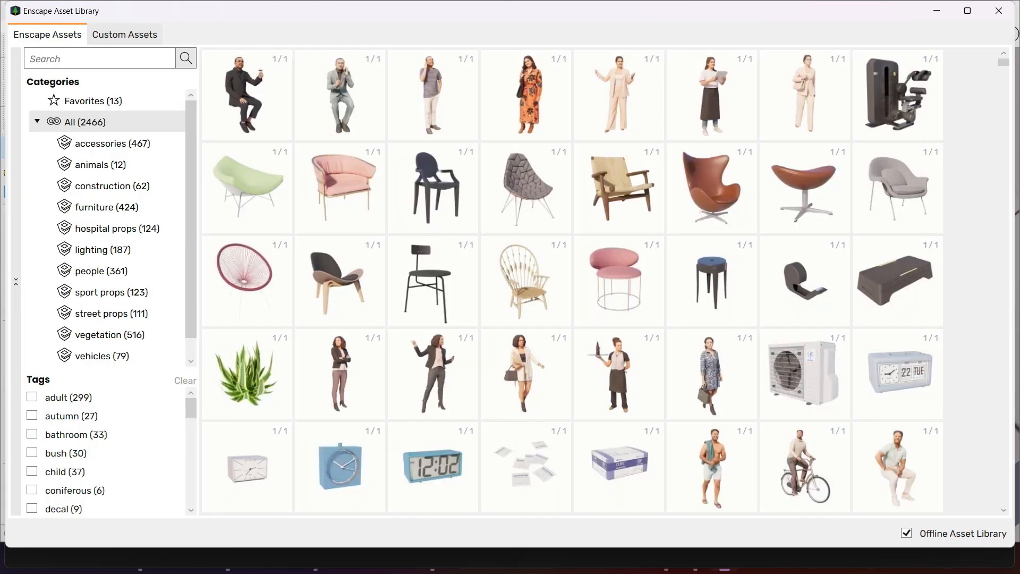
scroll(572, 282, "down", 3)
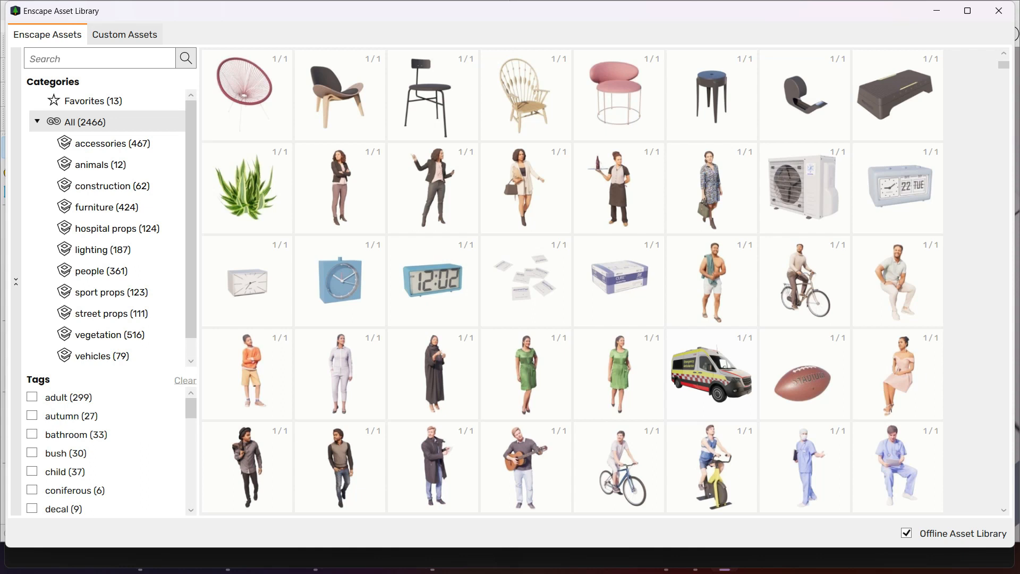
scroll(572, 281, "down", 8)
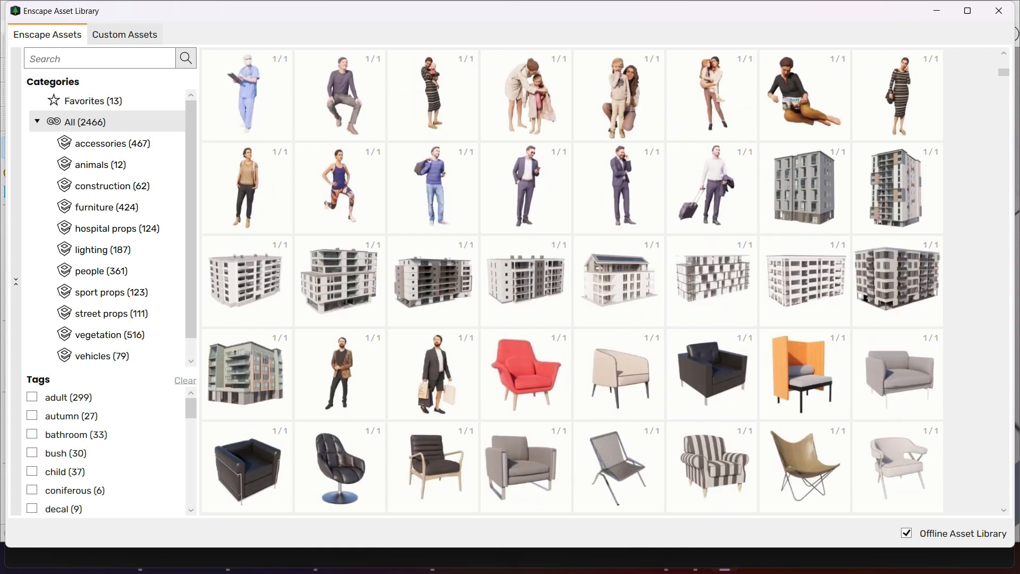
scroll(572, 281, "down", 3)
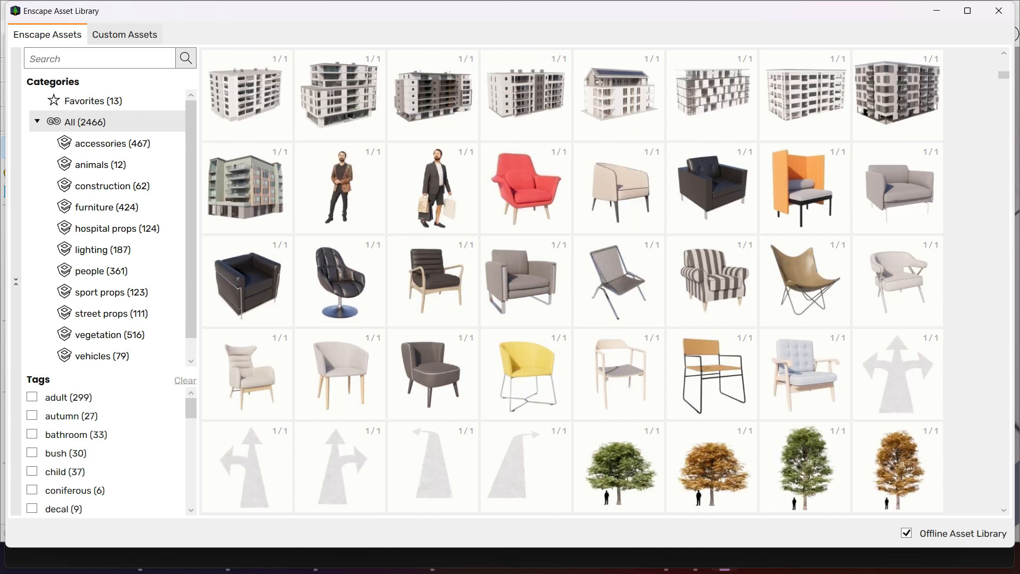
scroll(572, 281, "up", 6)
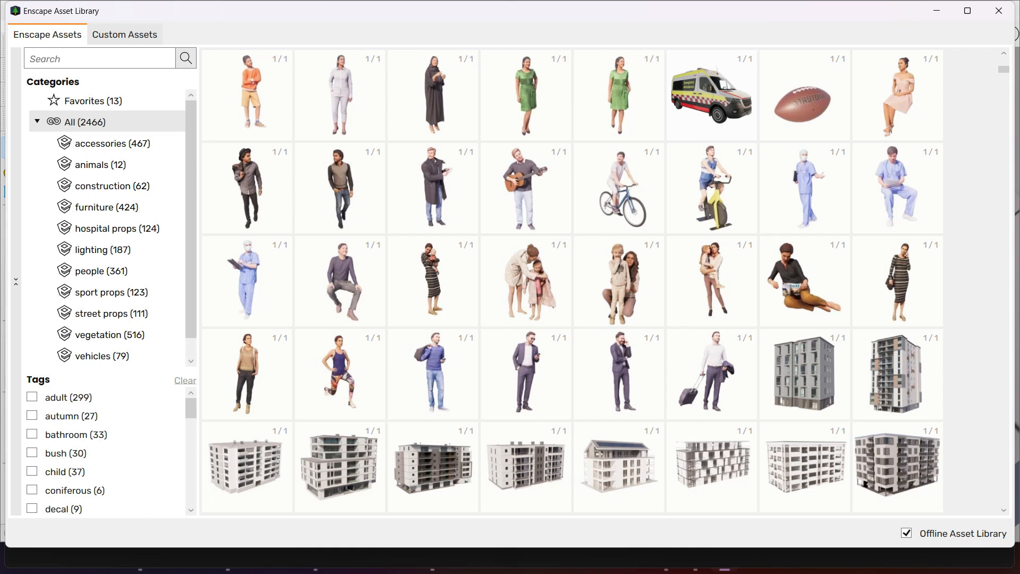
scroll(573, 282, "down", 6)
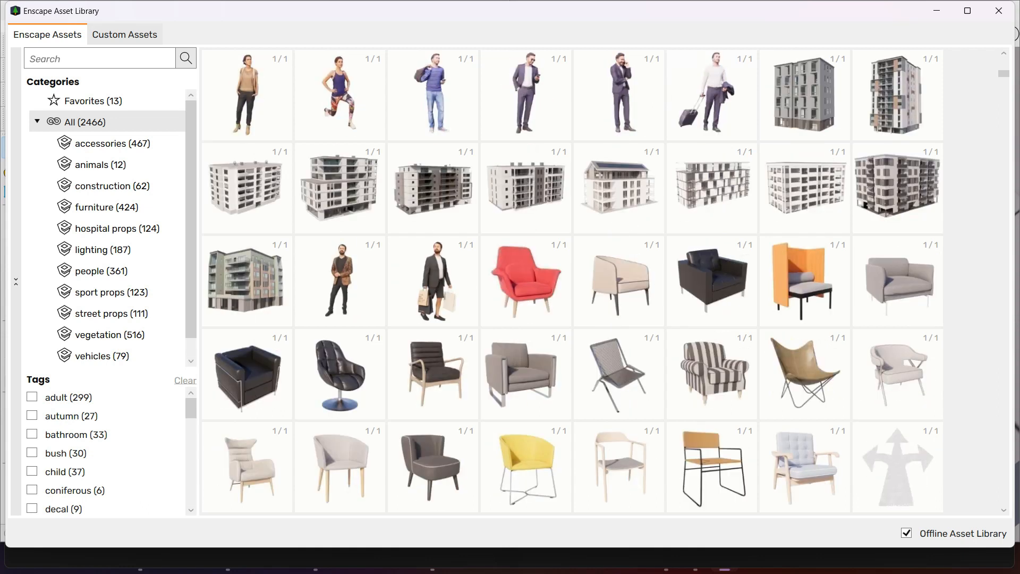
scroll(572, 282, "down", 2)
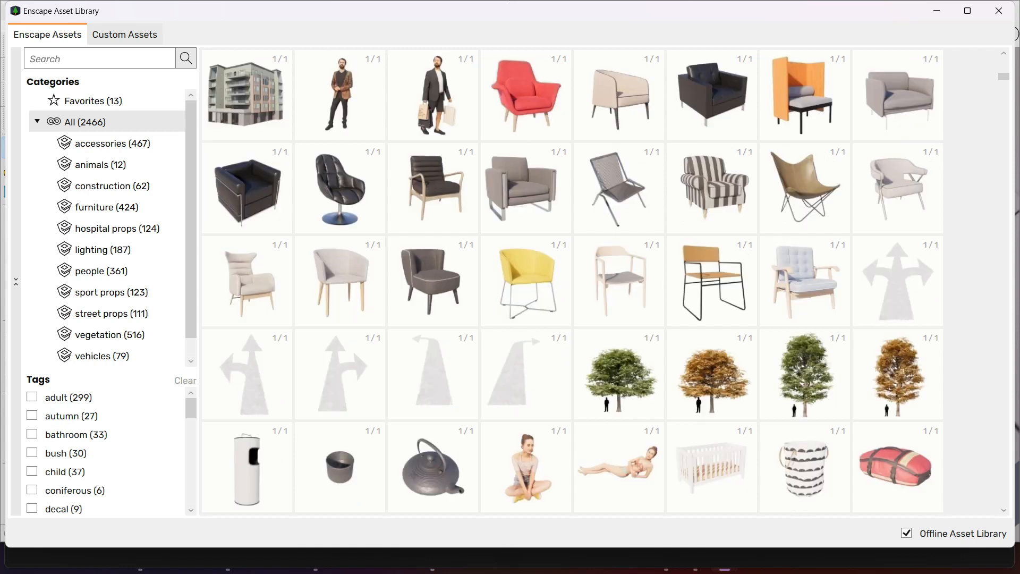
scroll(572, 282, "down", 5)
scroll(572, 282, "up", 3)
scroll(572, 282, "down", 2)
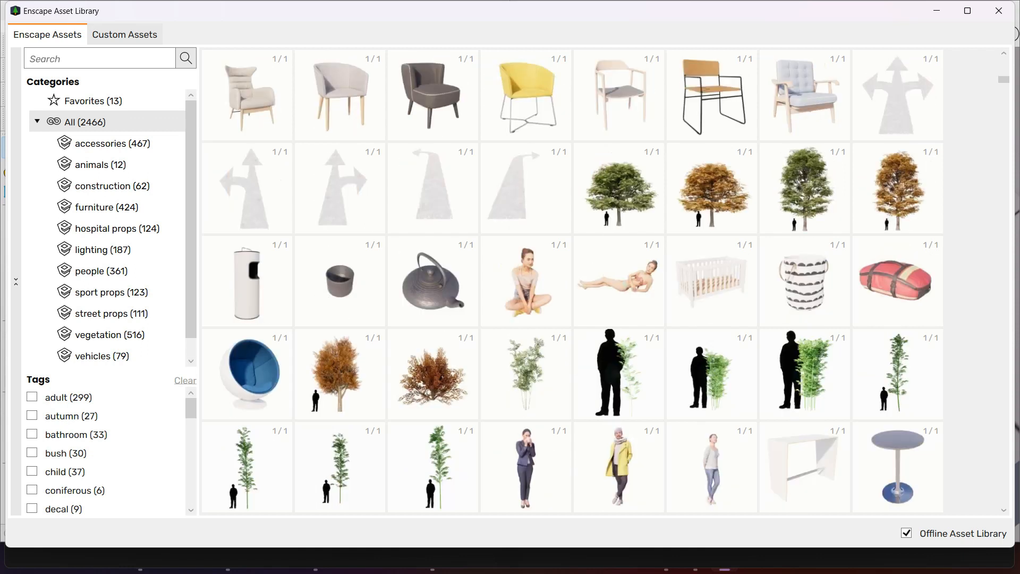
scroll(572, 282, "up", 3)
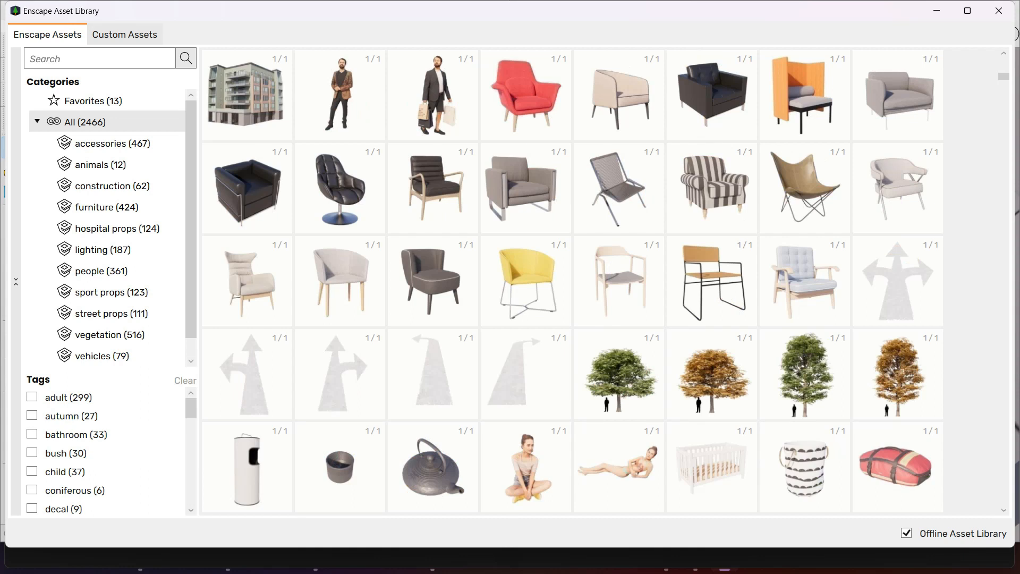
scroll(572, 282, "down", 3)
scroll(572, 282, "down", 3)
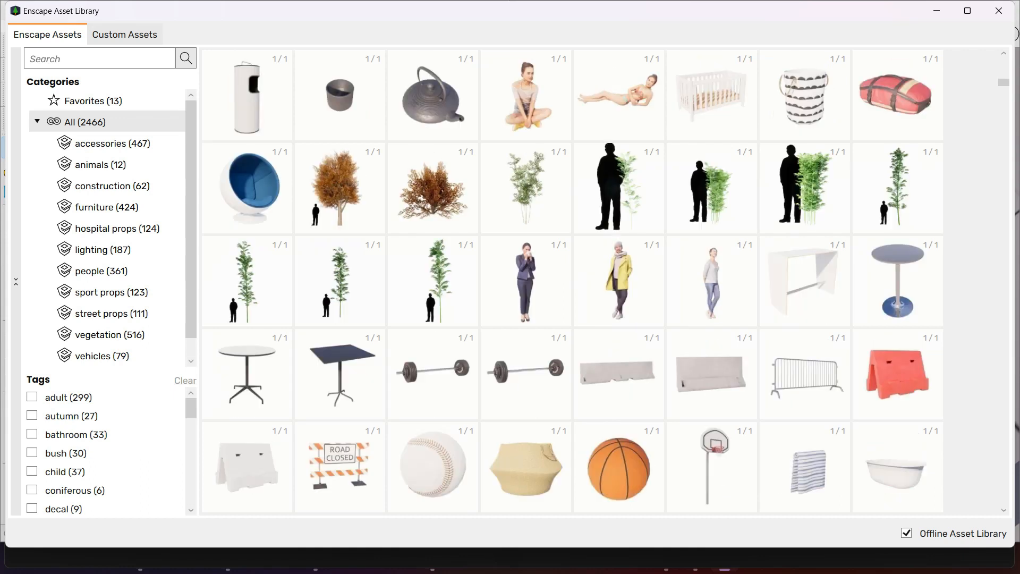
scroll(572, 281, "down", 12)
scroll(572, 282, "up", 5)
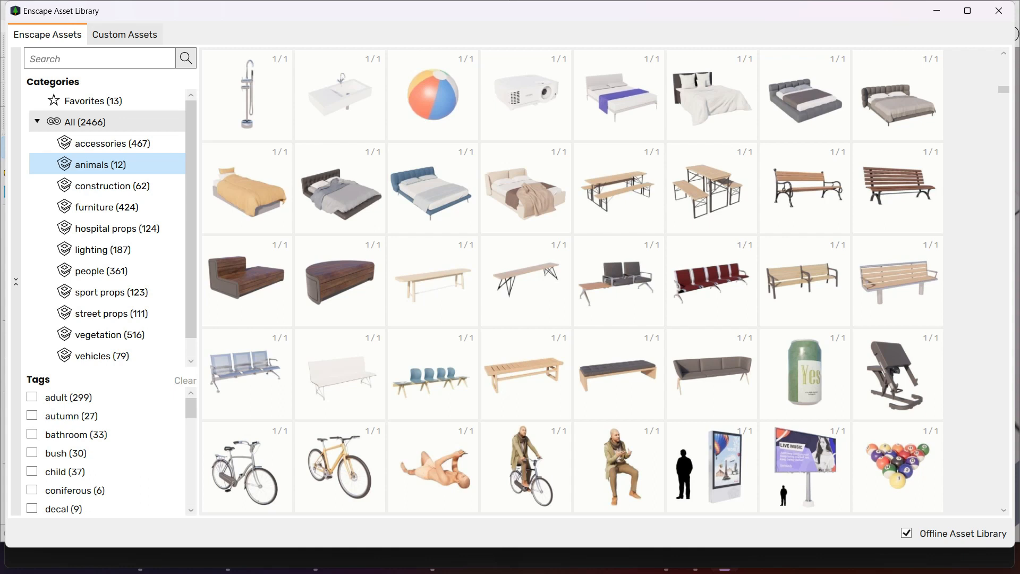
left_click(100, 165)
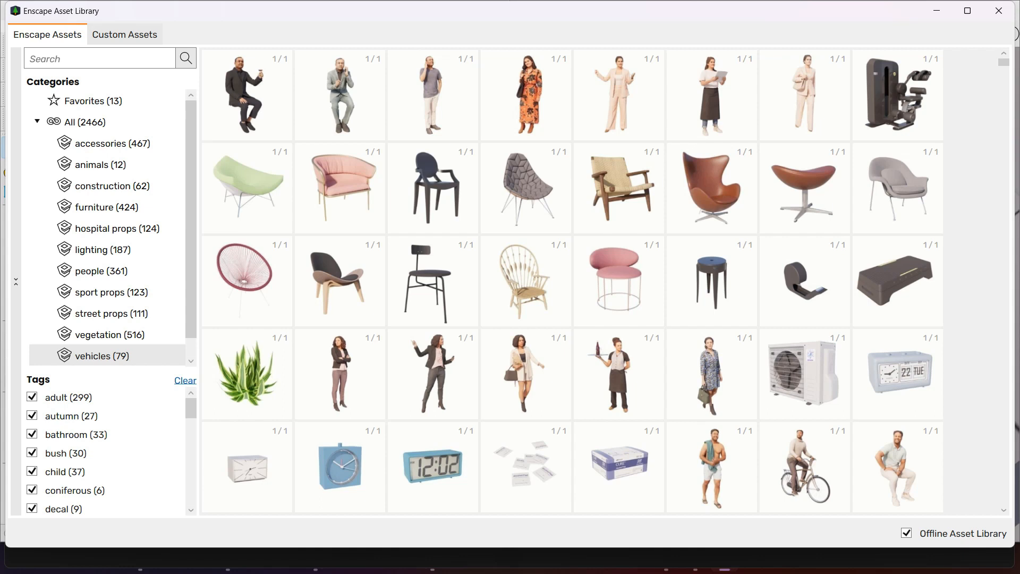
left_click(999, 11)
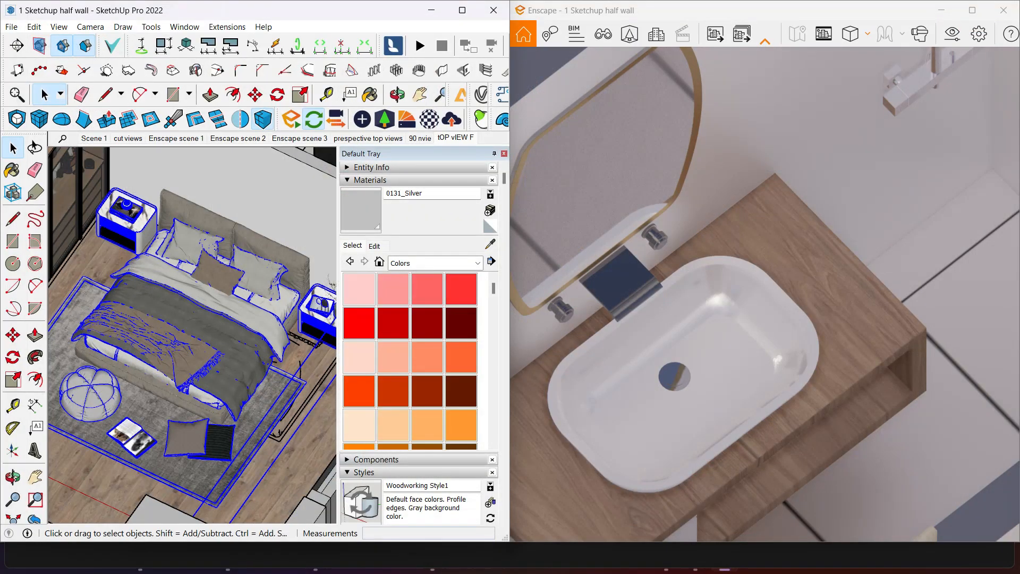
Switch the SketchUp material collection to Stone, pick Carrera Marble and open its editing settings
left_click(477, 263)
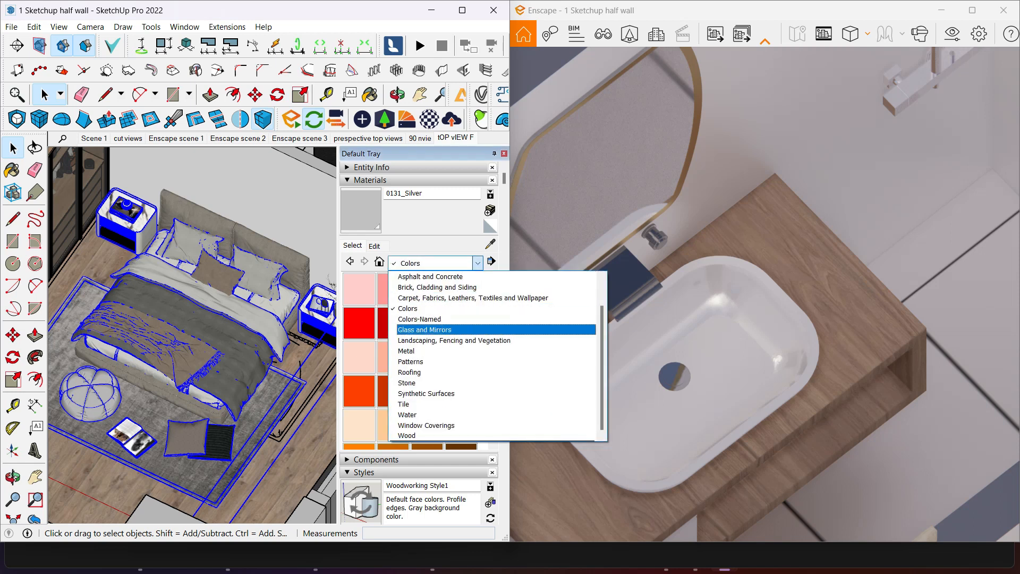
left_click(414, 382)
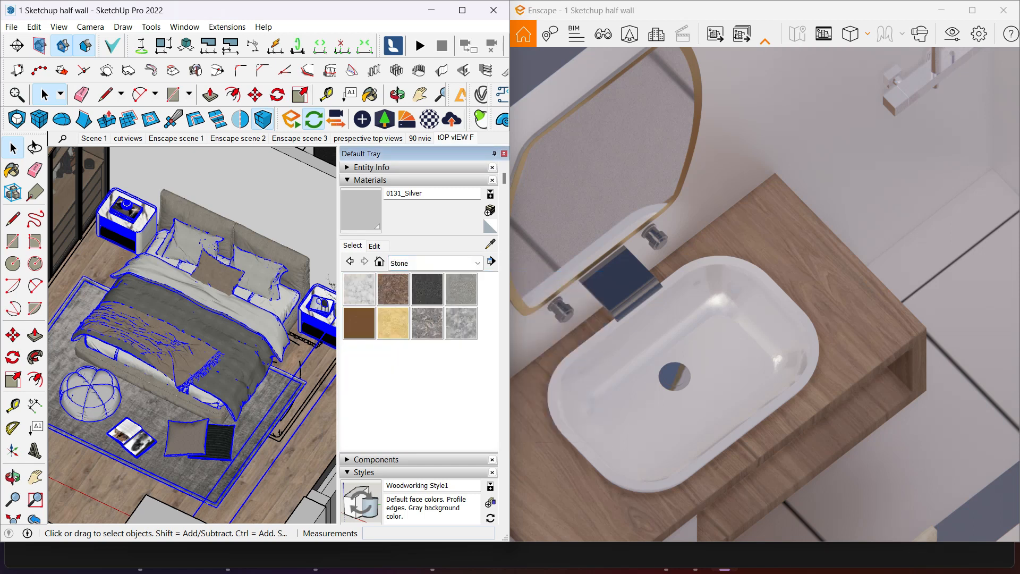
left_click(358, 289)
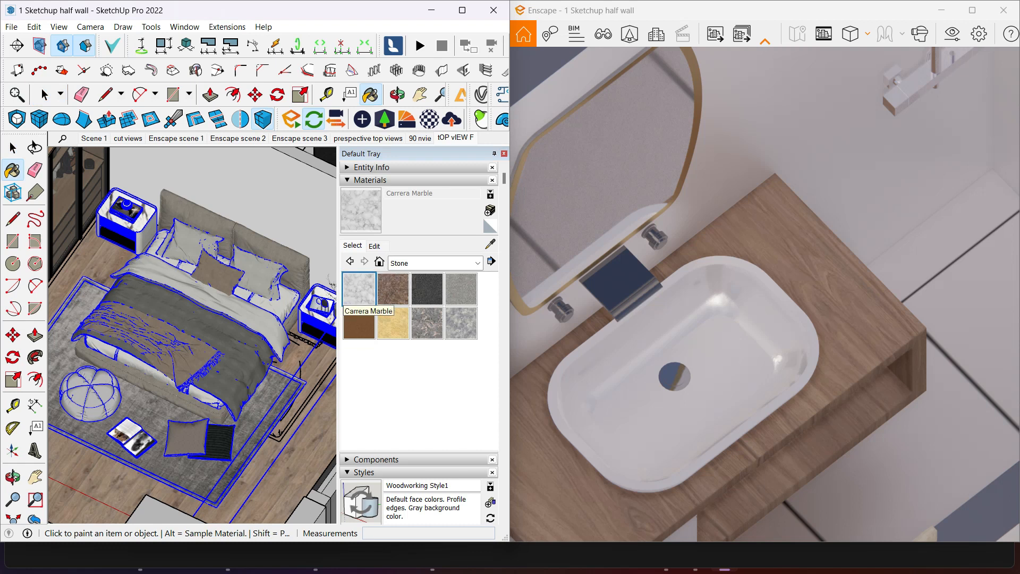
left_click(374, 246)
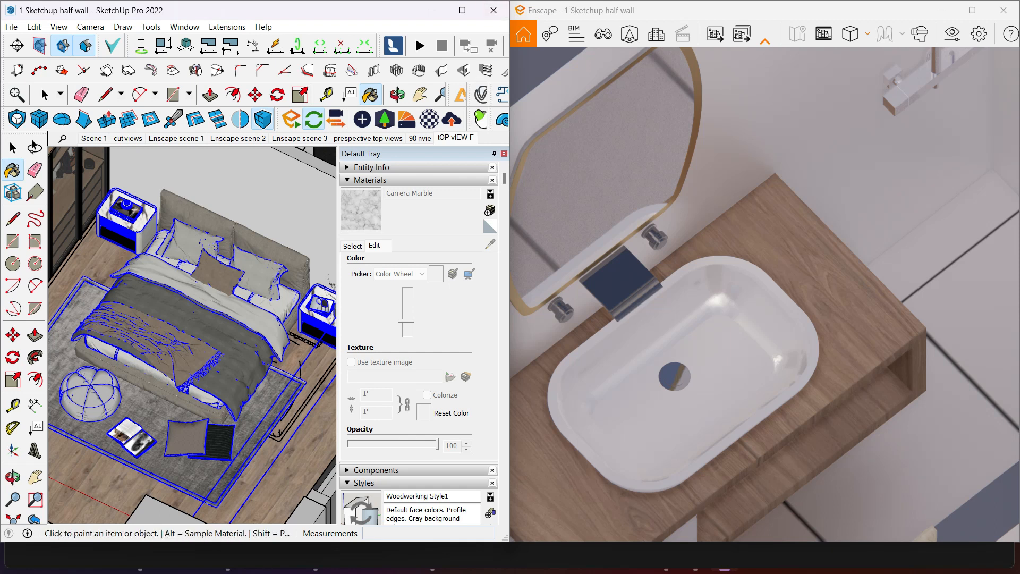
Maximize the Enscape render window and examine the vanity's basin, drain and mirror from several angles
left_click_drag(733, 10, 423, 13)
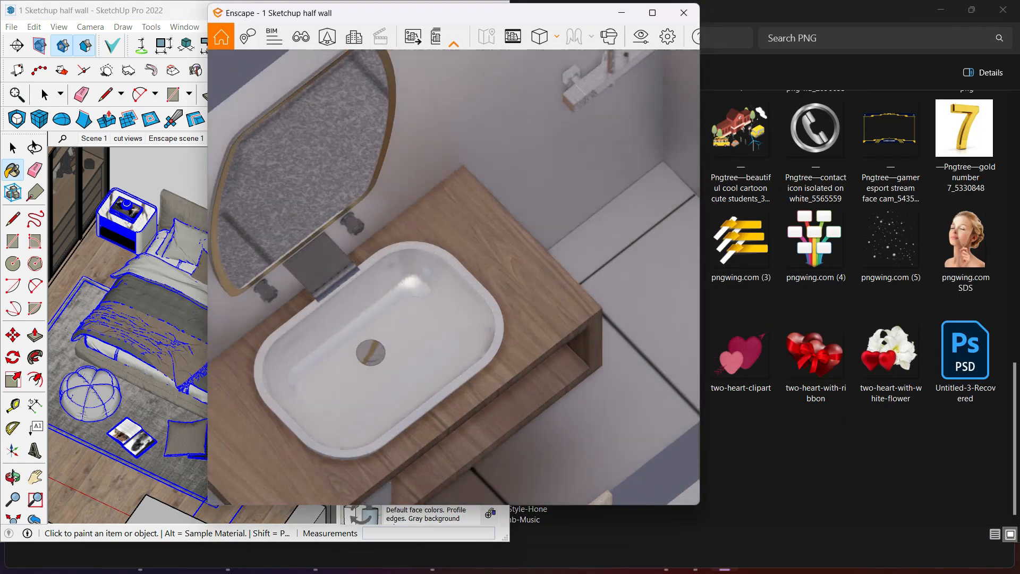
left_click(652, 13)
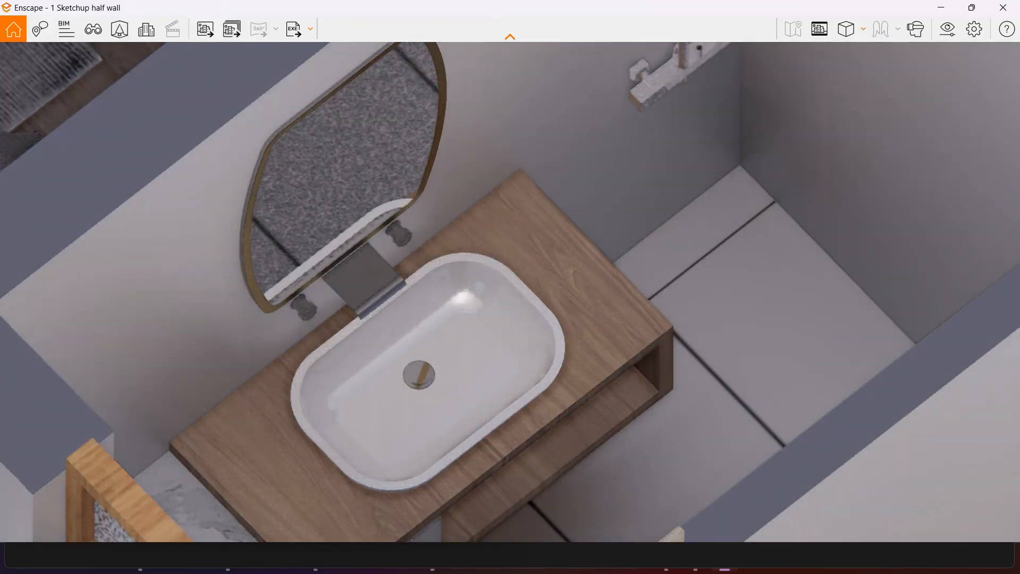
right_click_drag(510, 293, 419, 289)
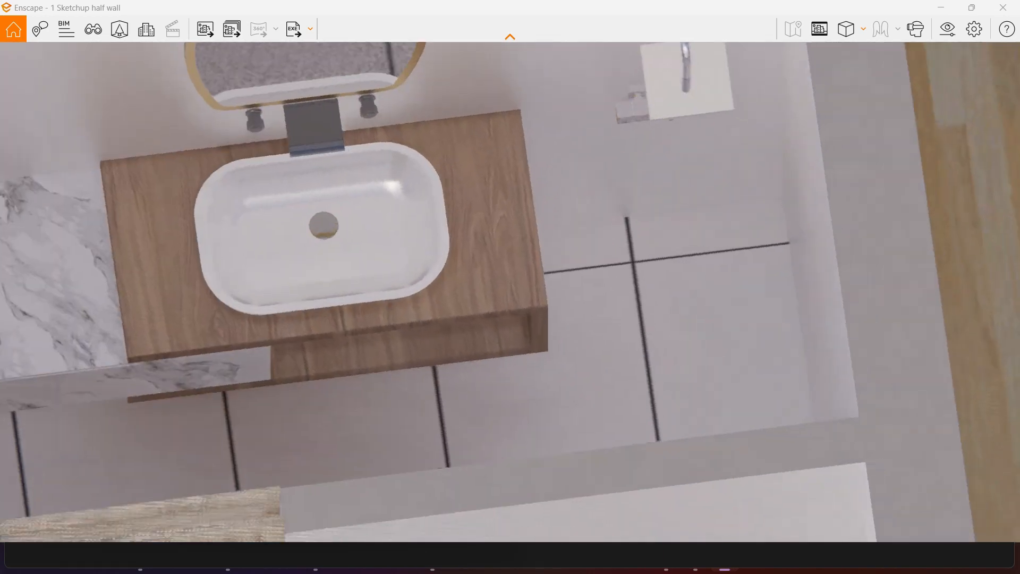
scroll(510, 292, "up", 5)
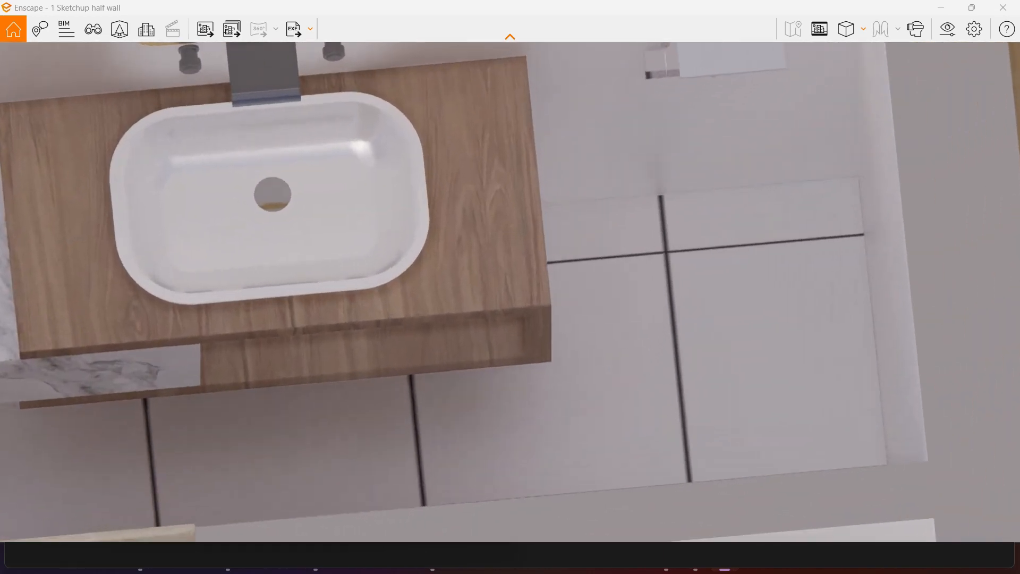
right_click_drag(510, 292, 579, 285)
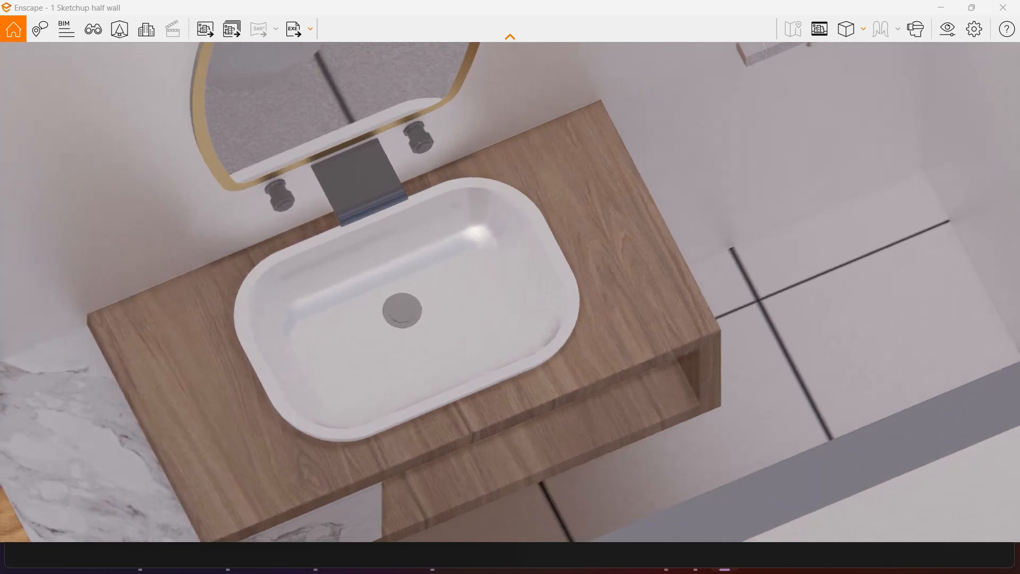